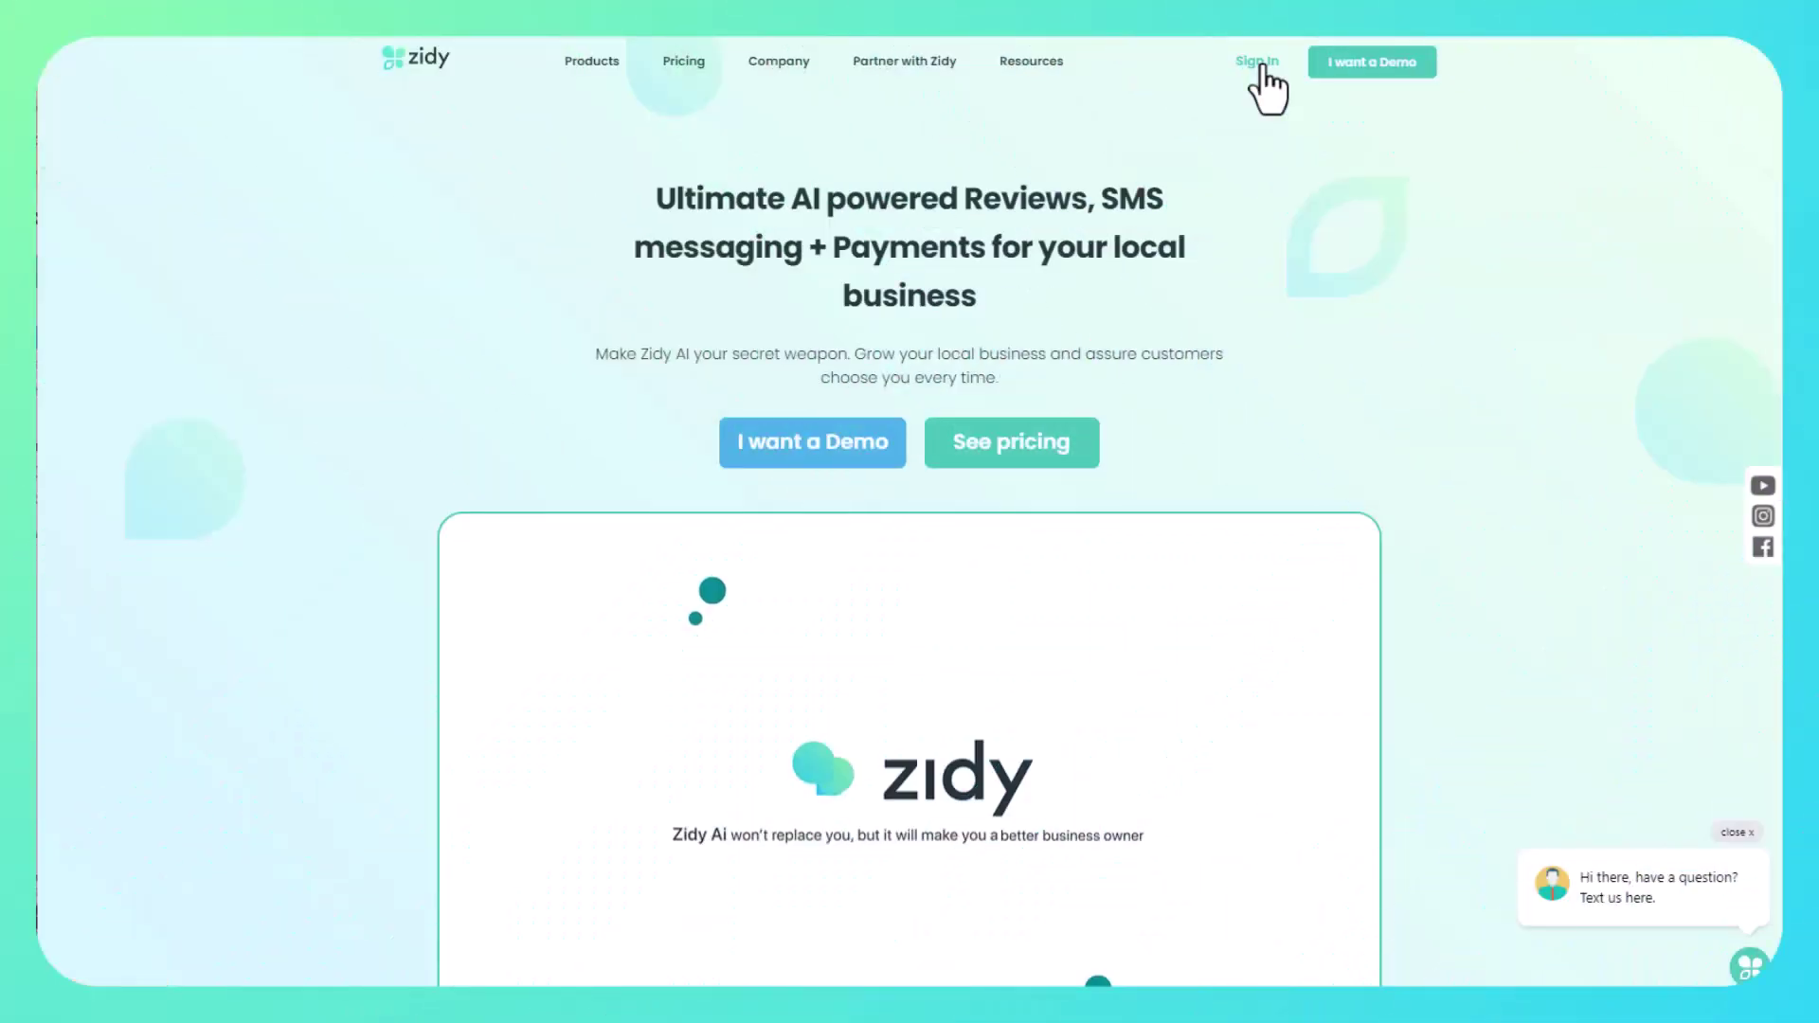
# Sign in and open the conversation with the customer whose latest message is 'hello'.
pyautogui.click(1261, 62)
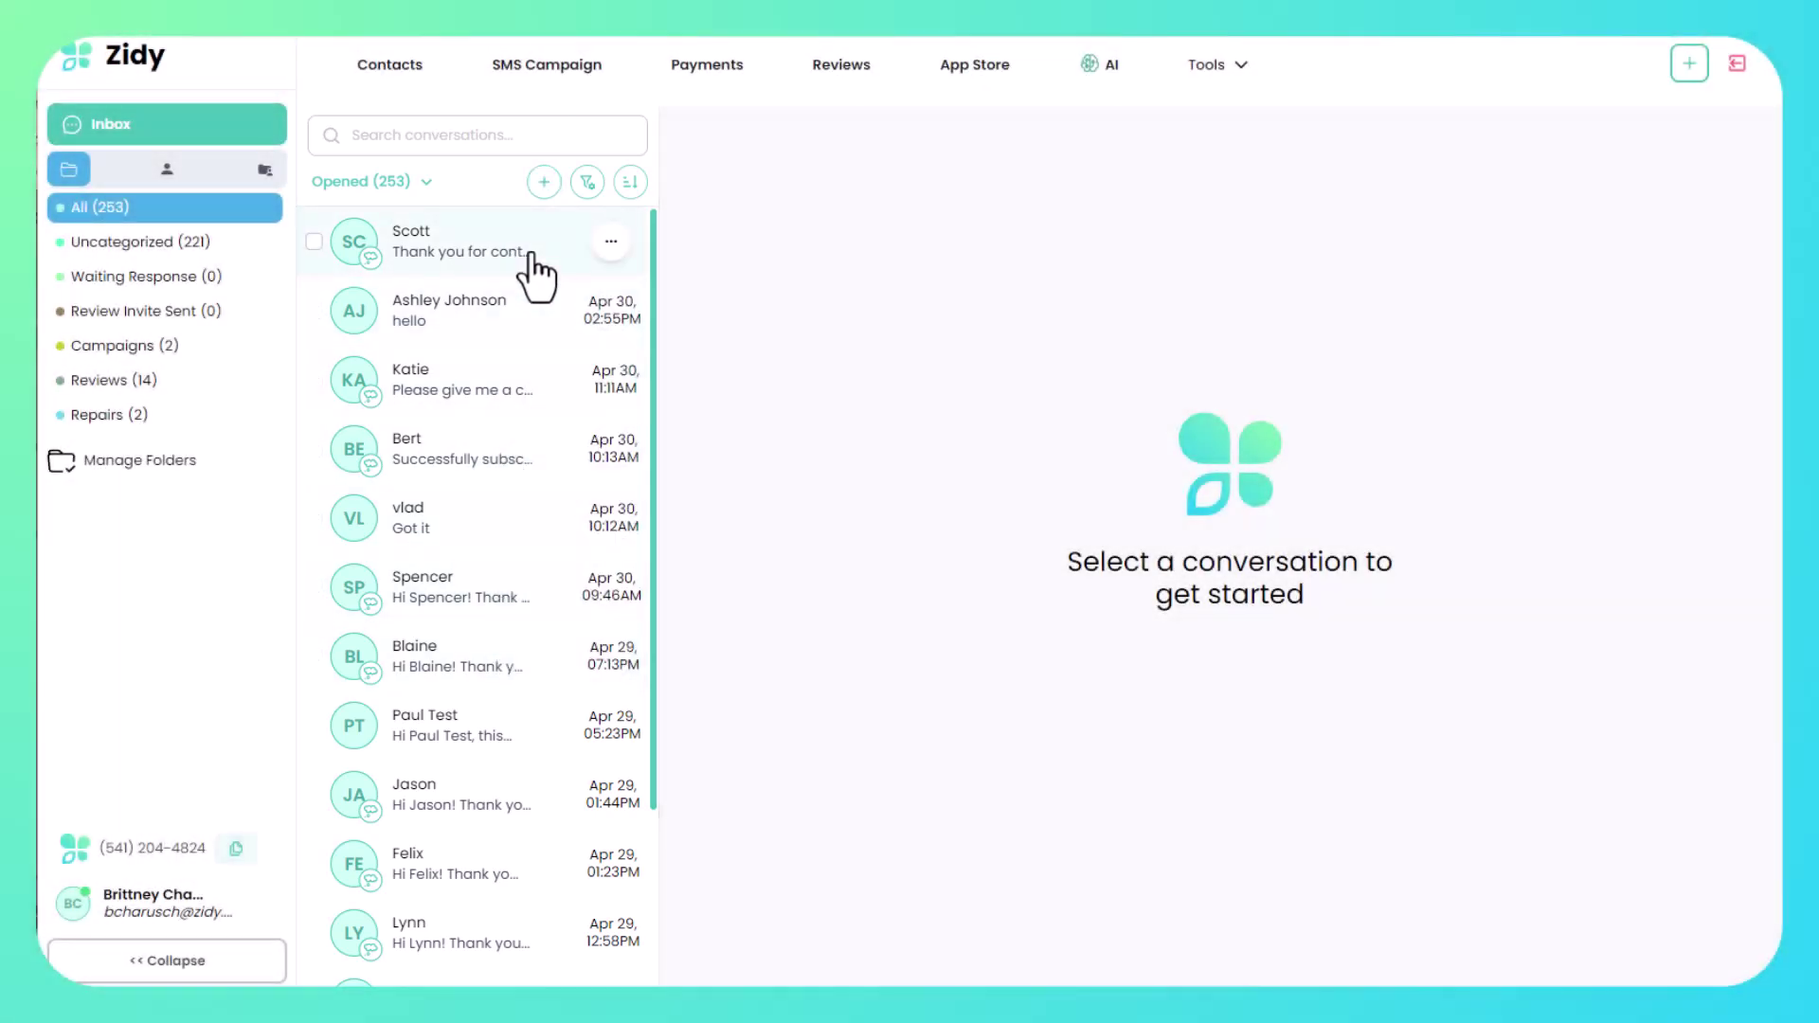
pyautogui.click(512, 312)
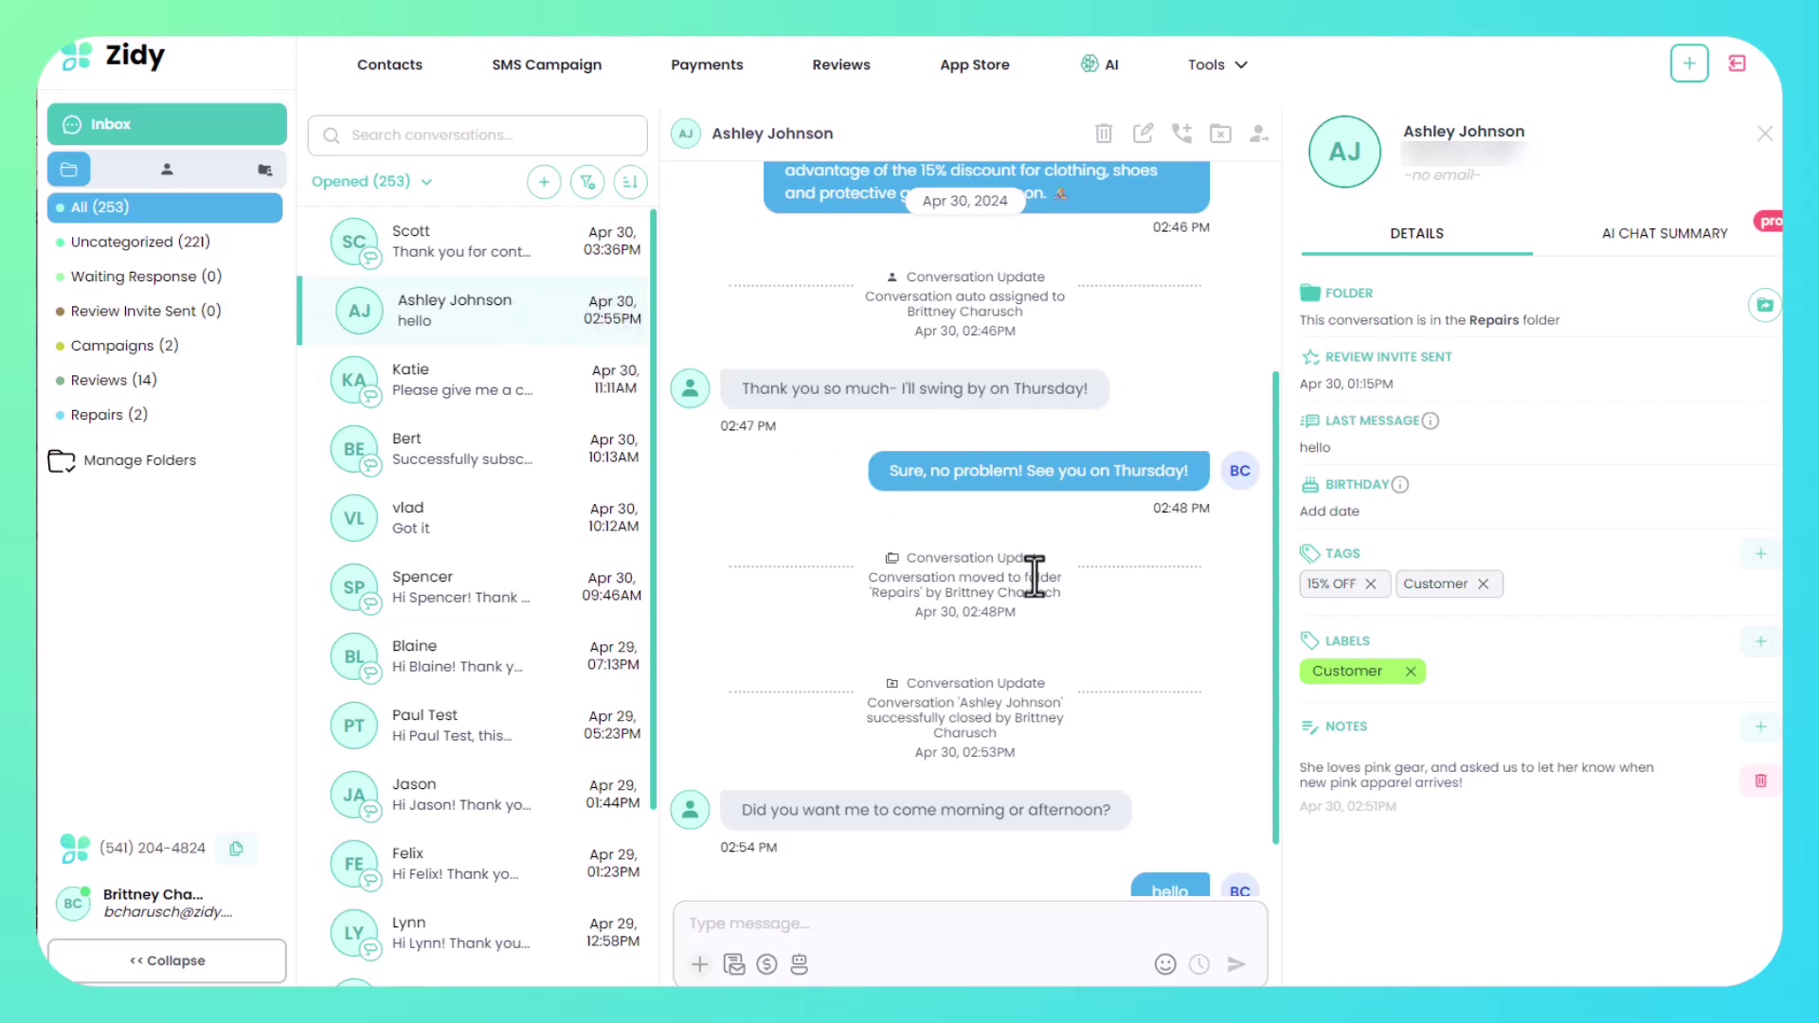
# Scroll through the customer's chat history while reviewing the folder, tags, label and note in Details.
pyautogui.scroll(3, 1042, 578)
pyautogui.scroll(-5, 1145, 593)
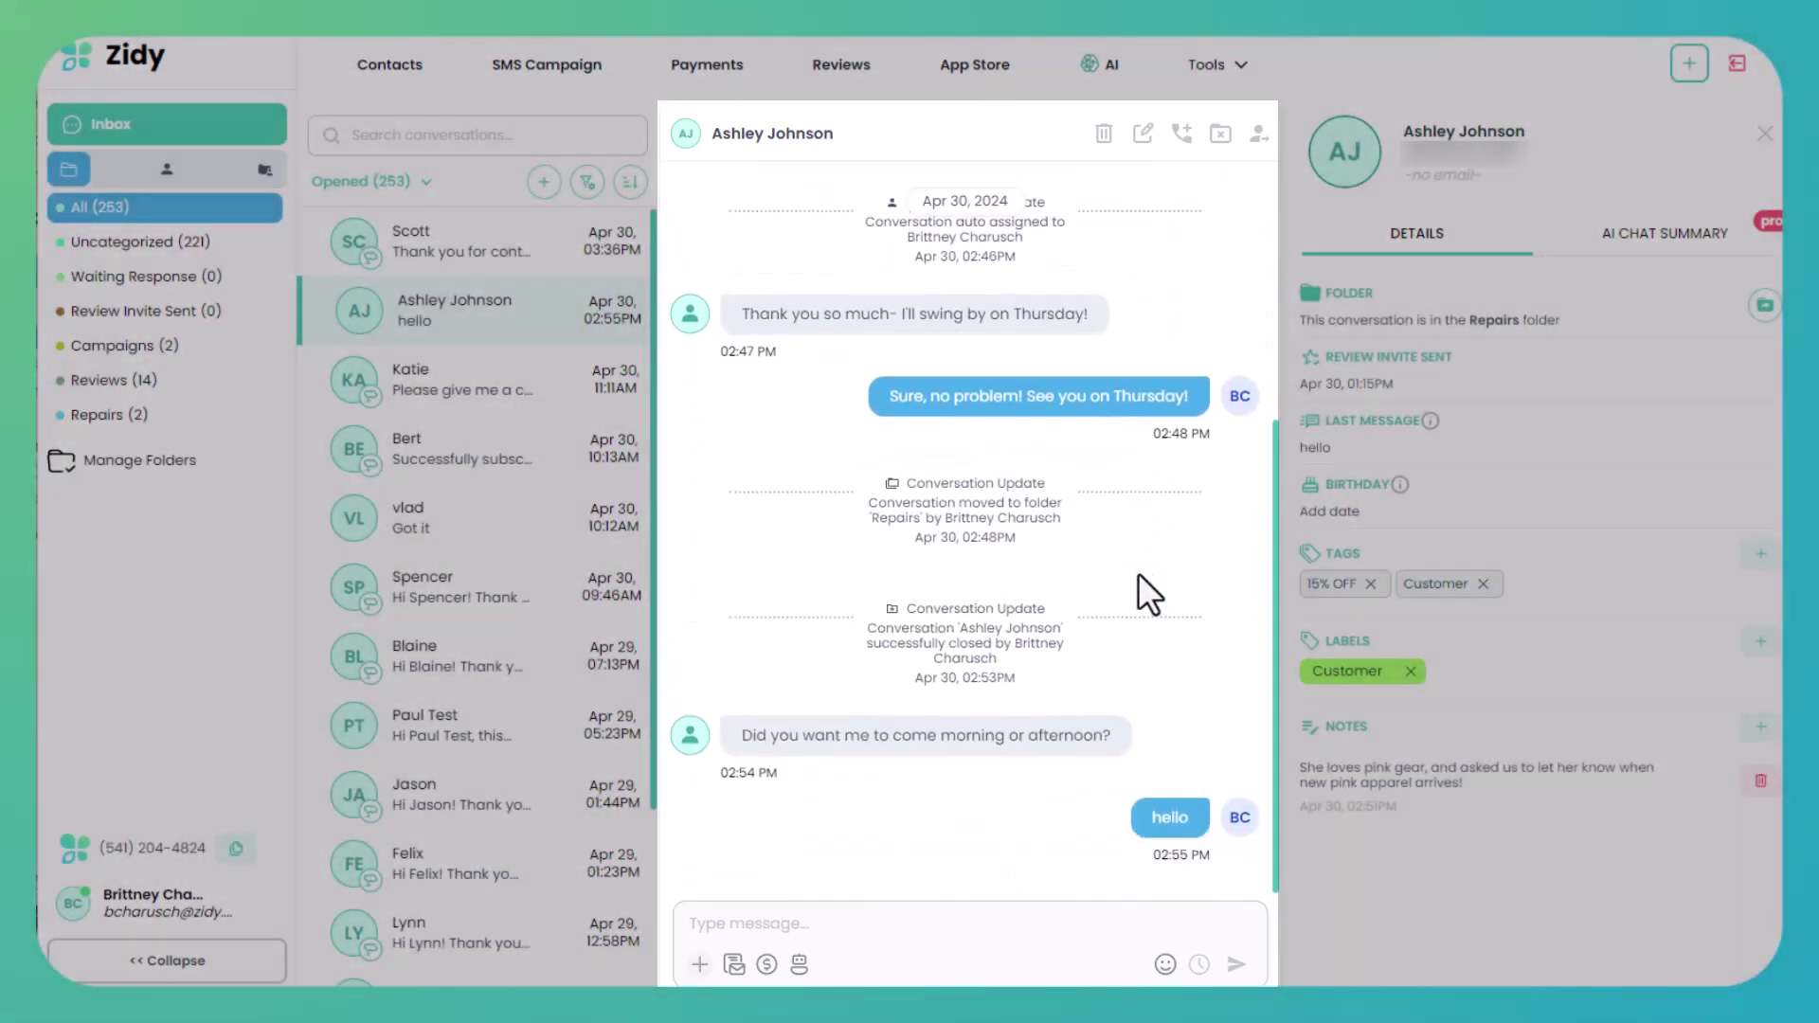
pyautogui.scroll(4, 1138, 573)
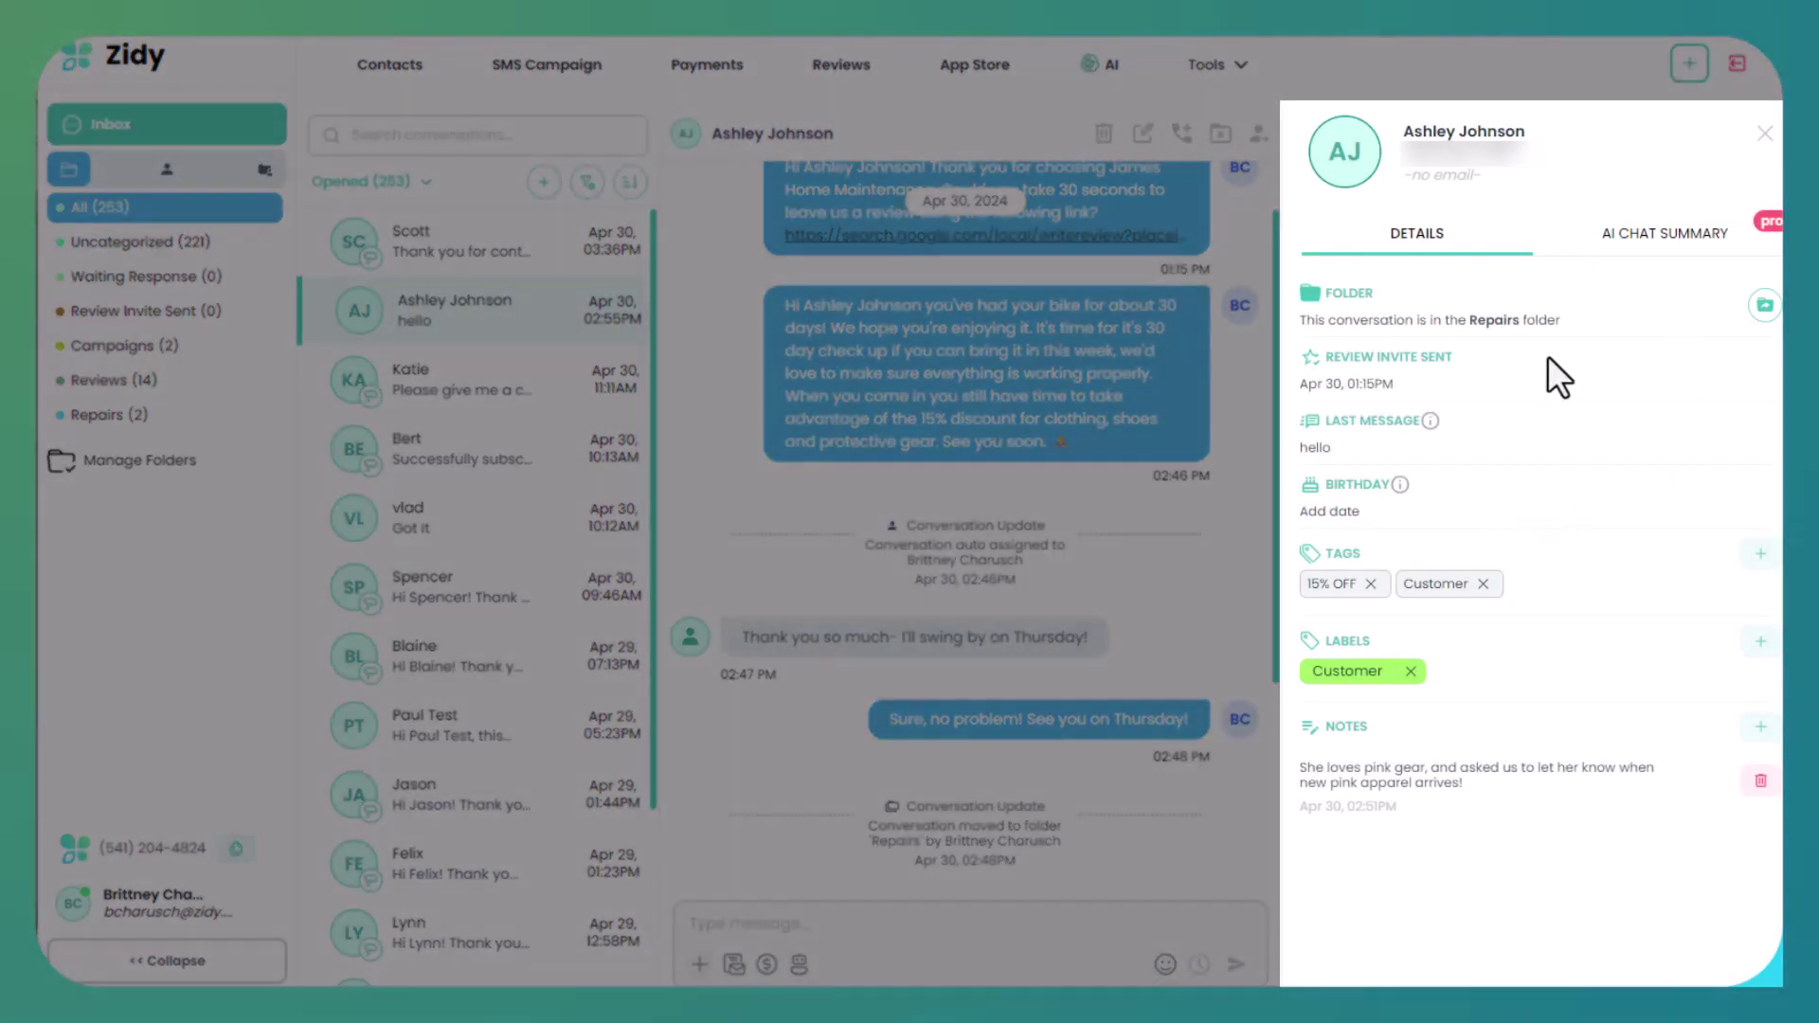
pyautogui.scroll(-4, 783, 583)
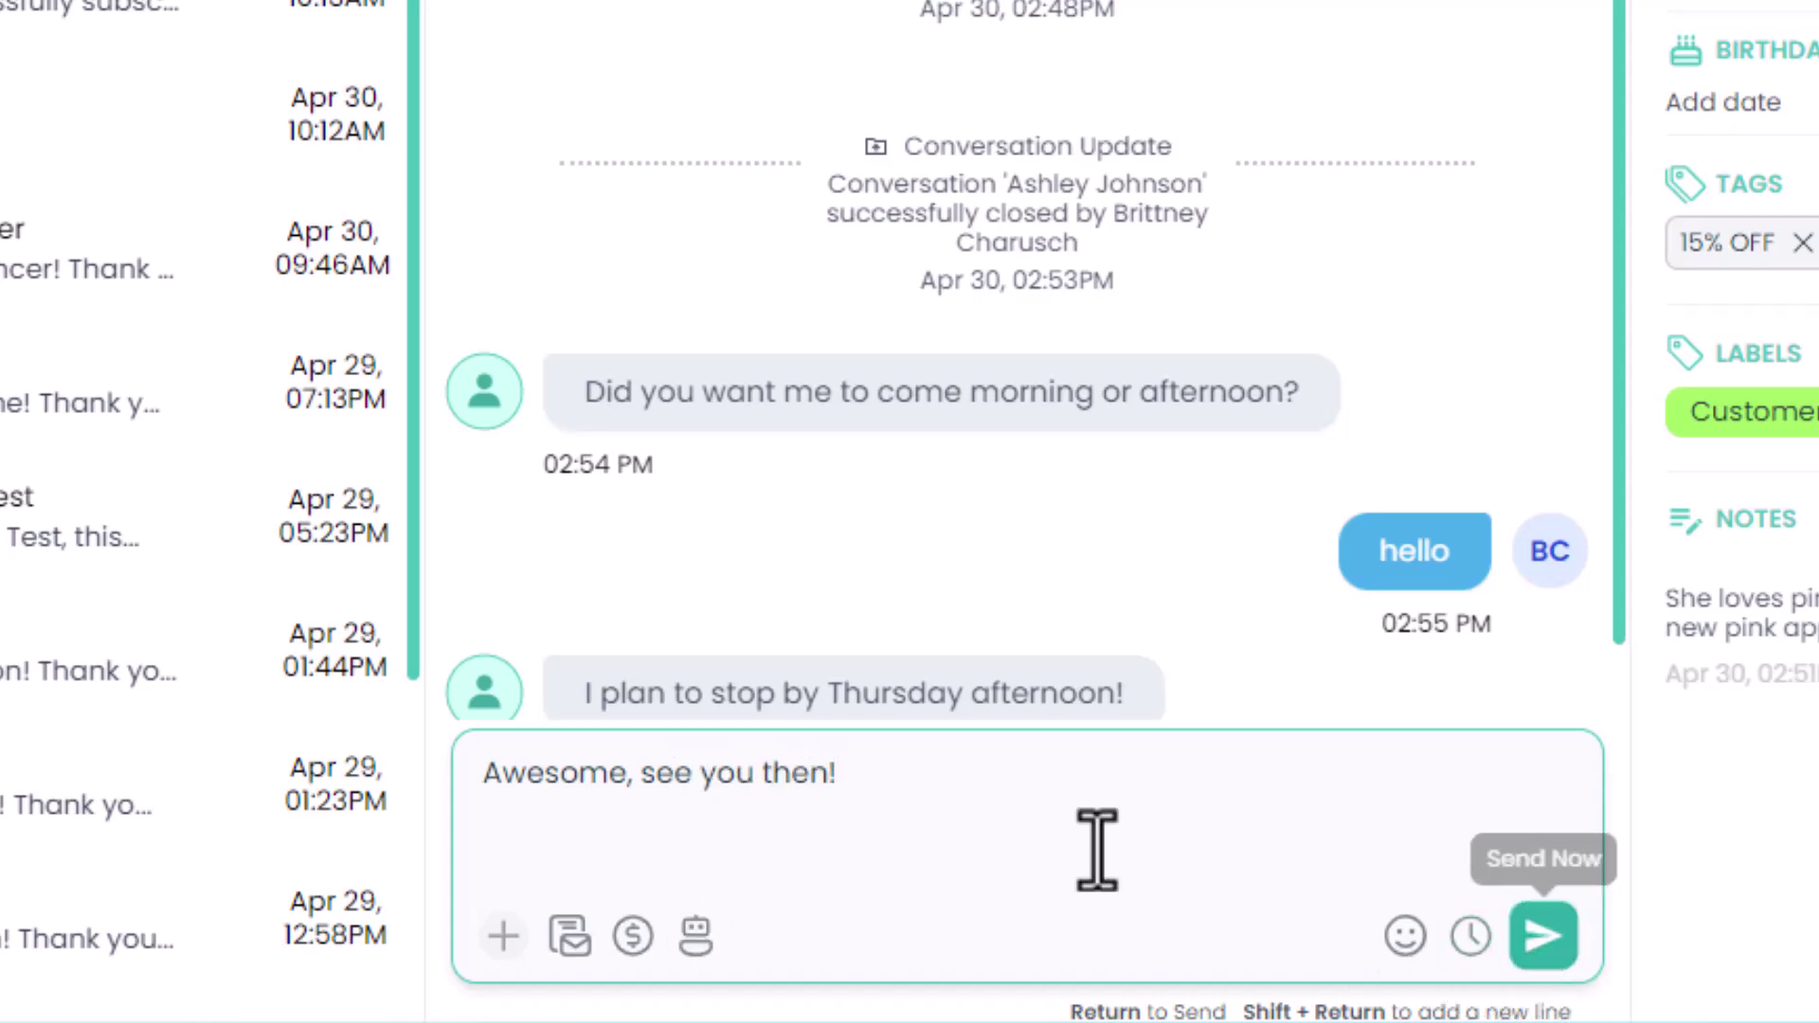
pyautogui.moveTo(837, 775); pyautogui.dragTo(434, 767)
pyautogui.press('BackSpace')
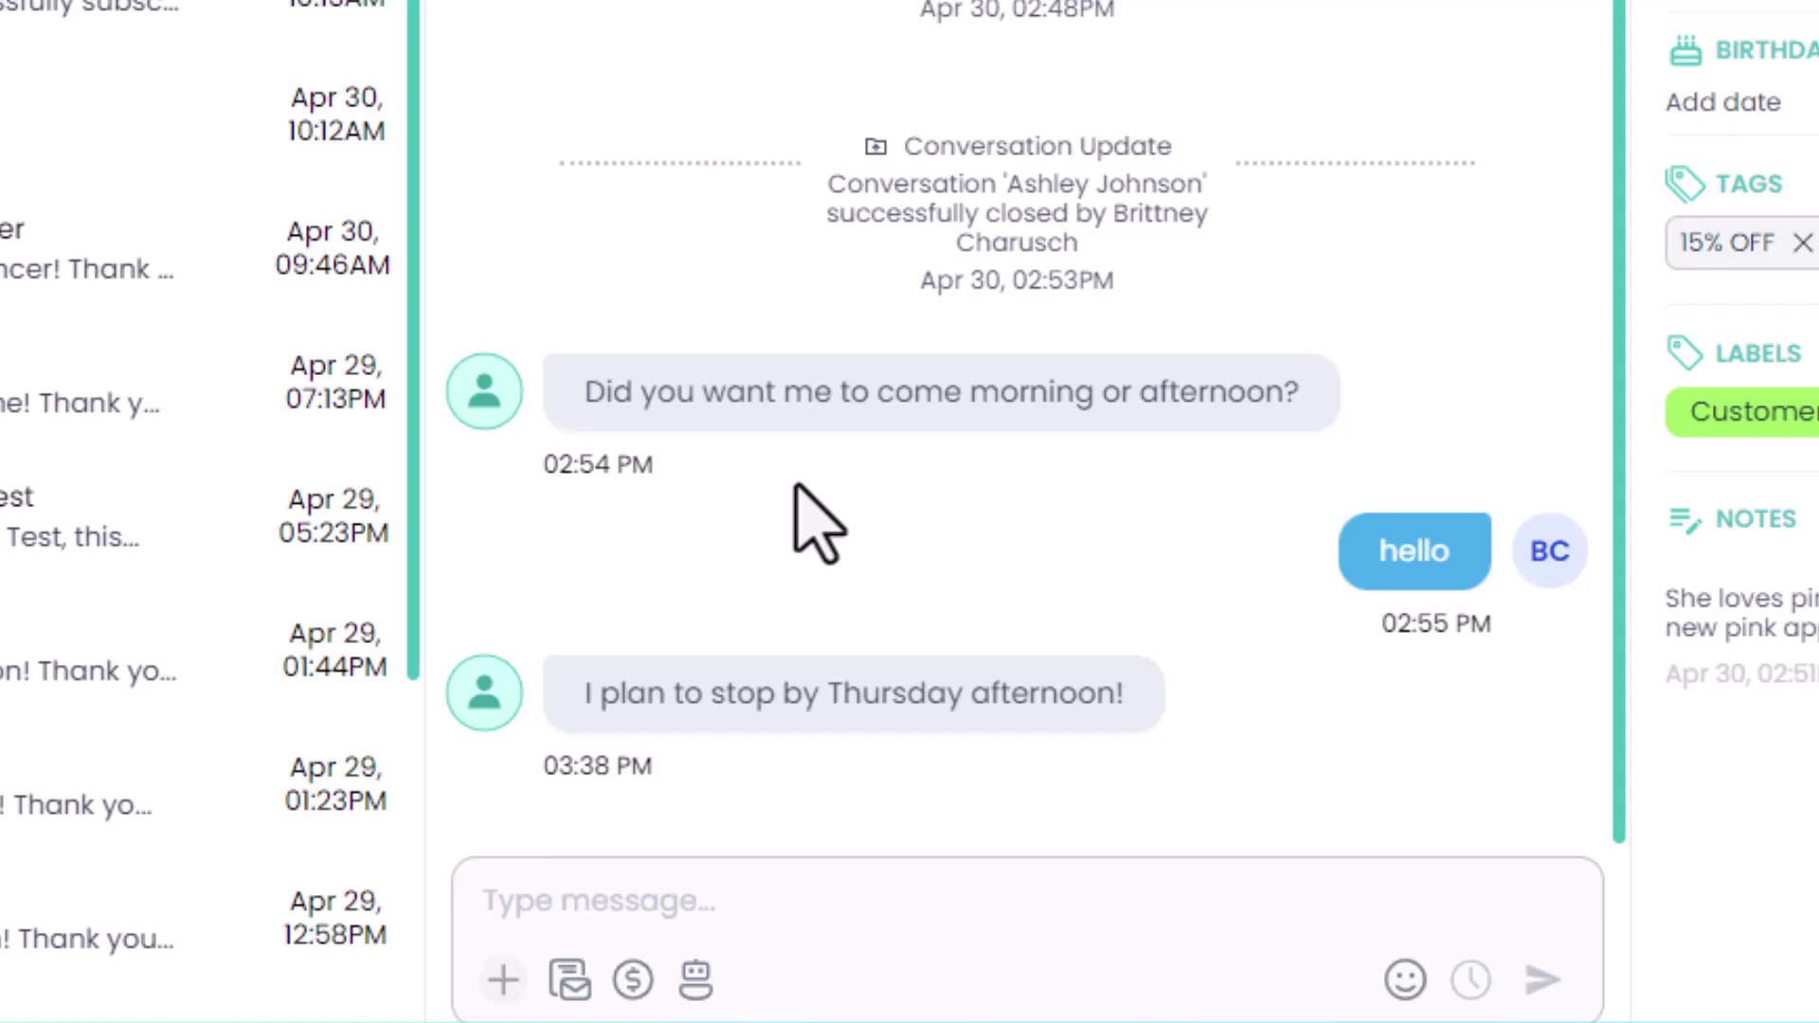
pyautogui.scroll(5, 1112, 150)
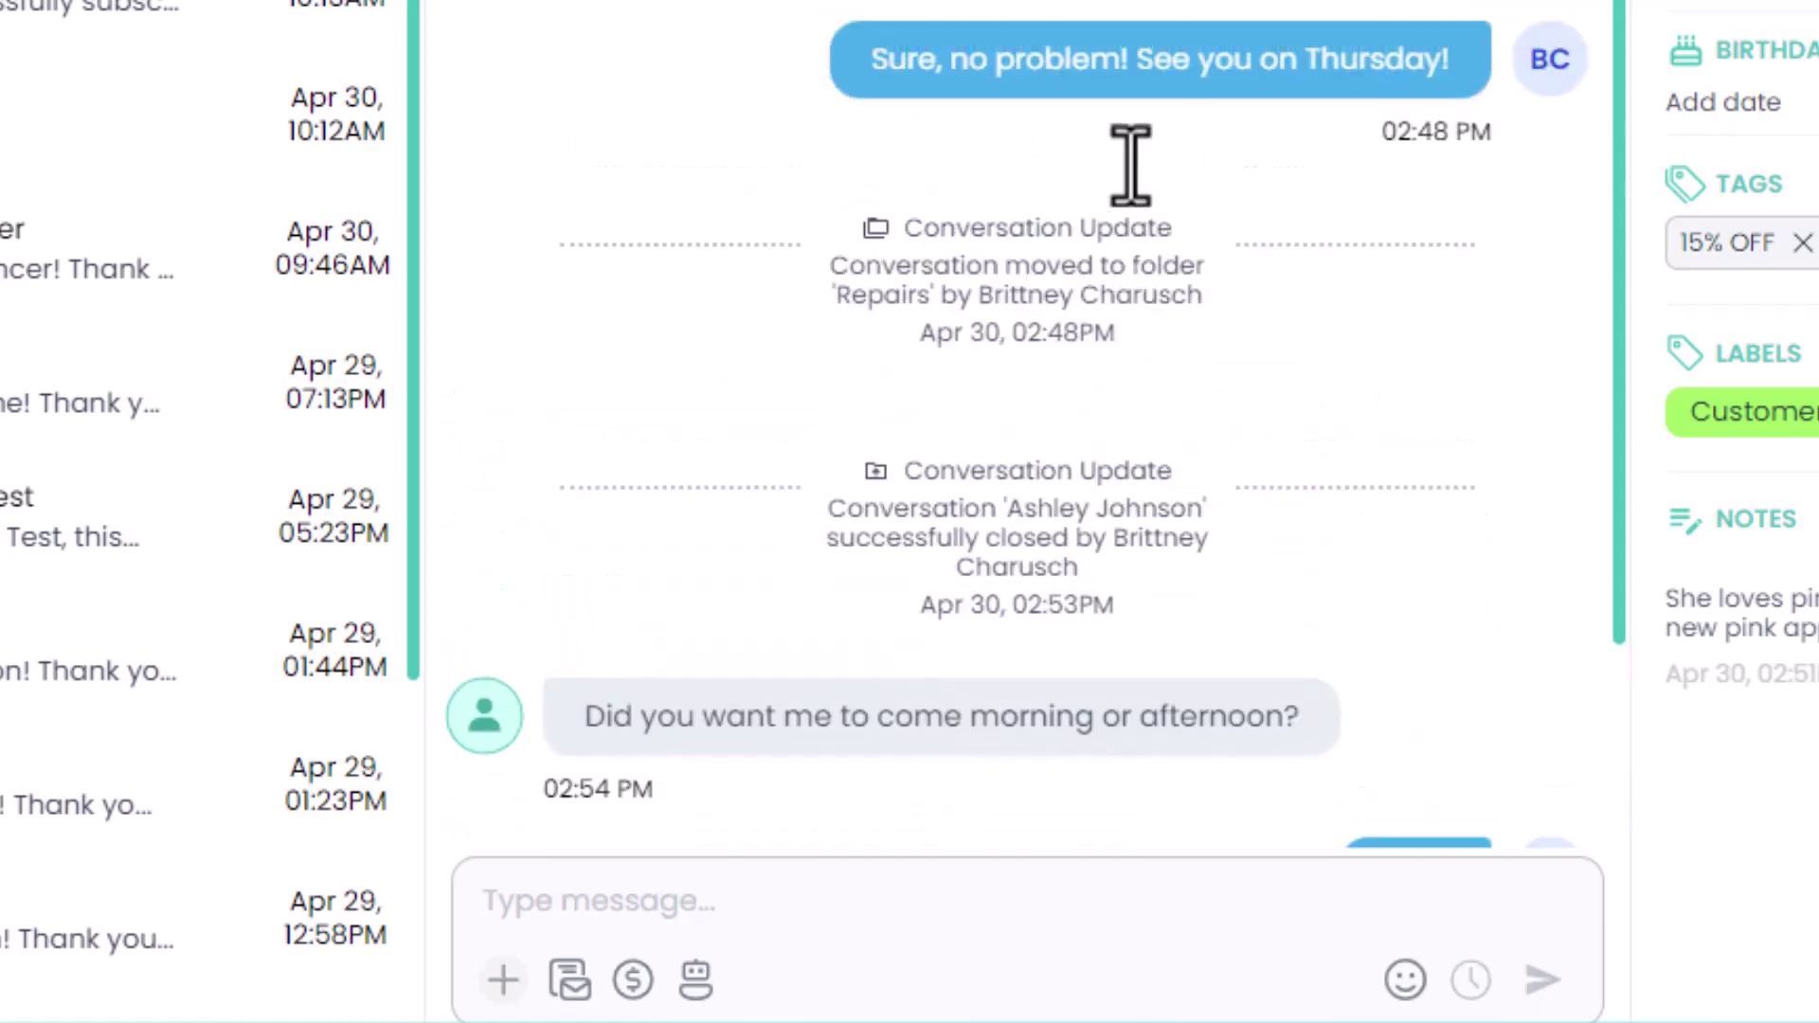
pyautogui.scroll(3, 1181, 203)
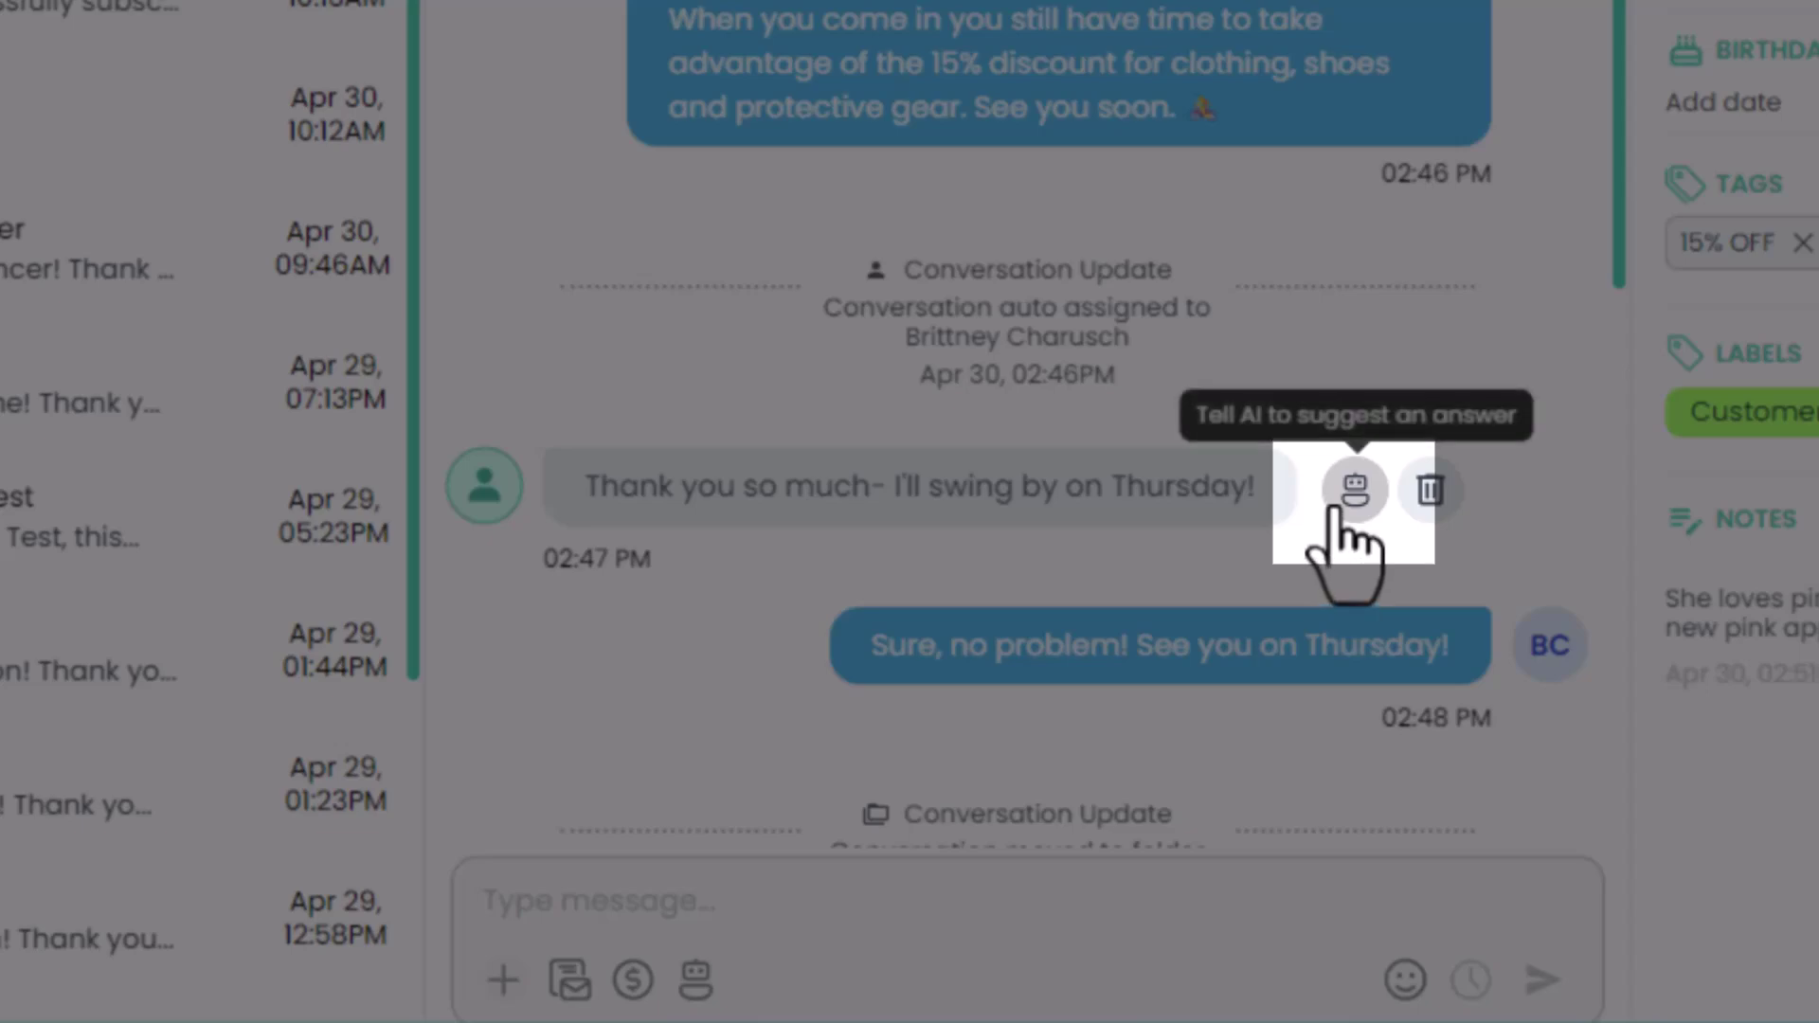
# Generate AI reply suggestions, try the funny tone, and insert 'Sure, no problem! See you on Thursday!'.
pyautogui.click(1355, 489)
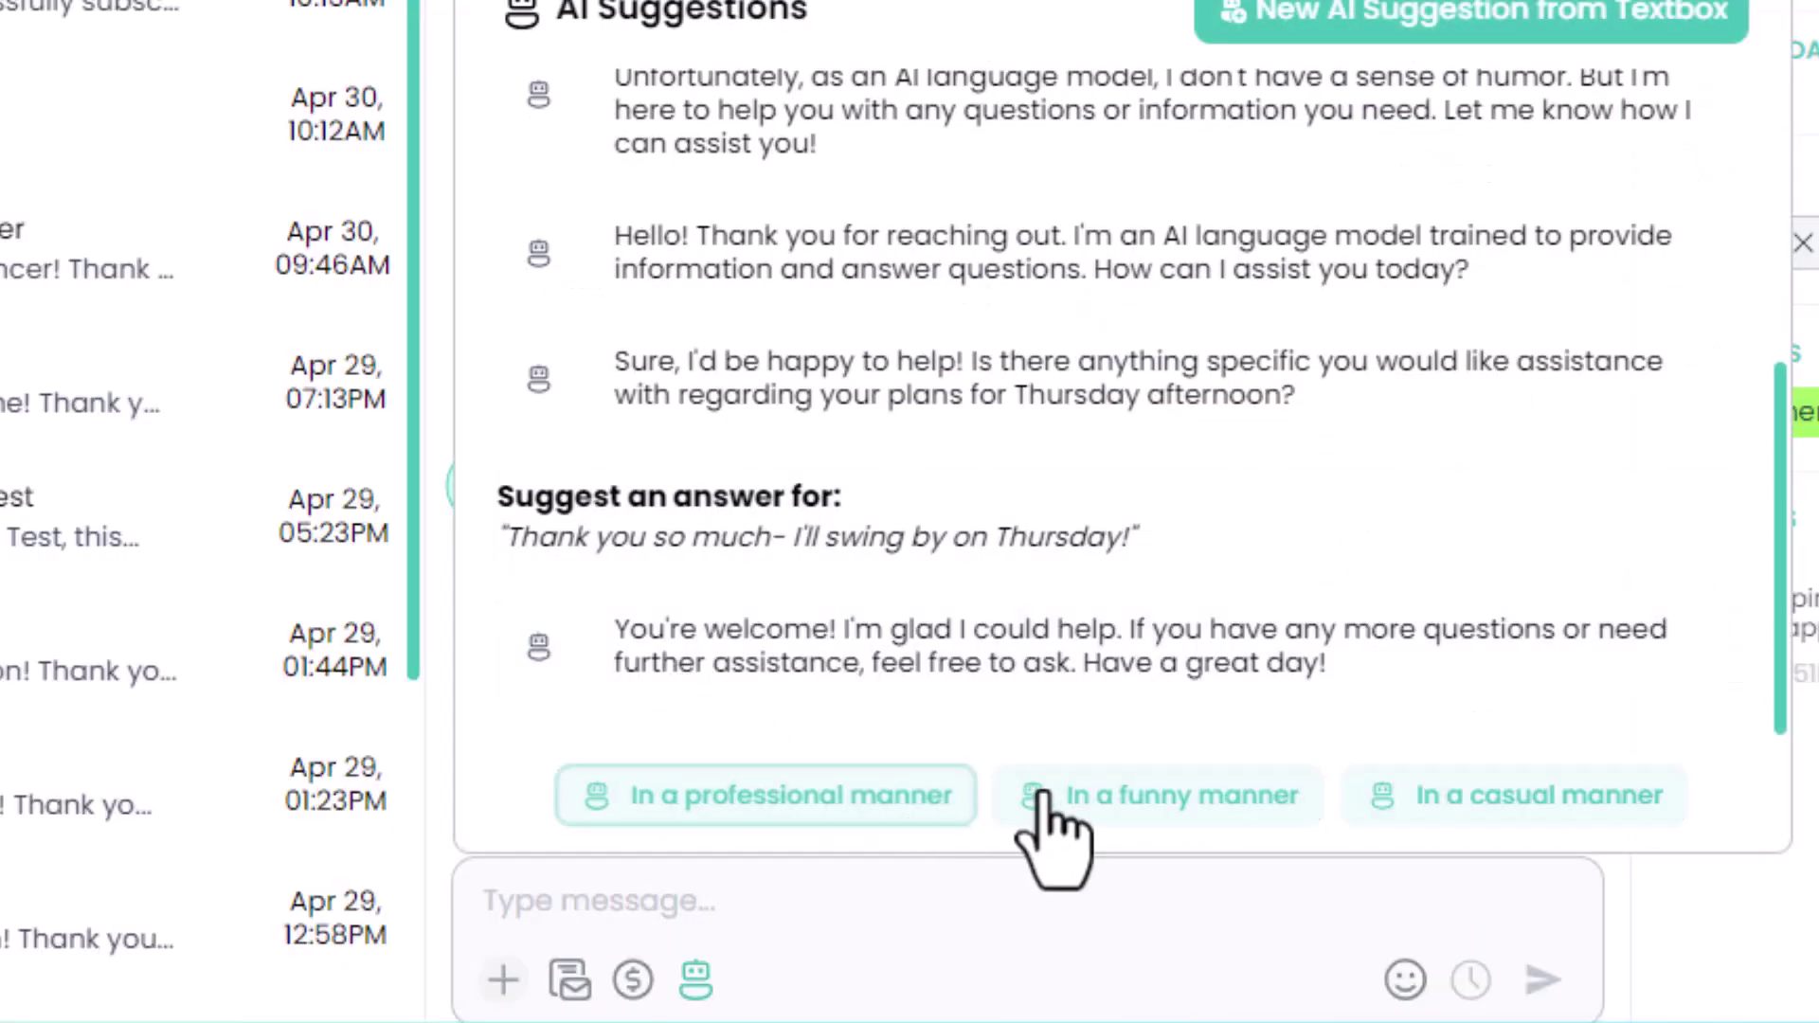
pyautogui.click(1544, 796)
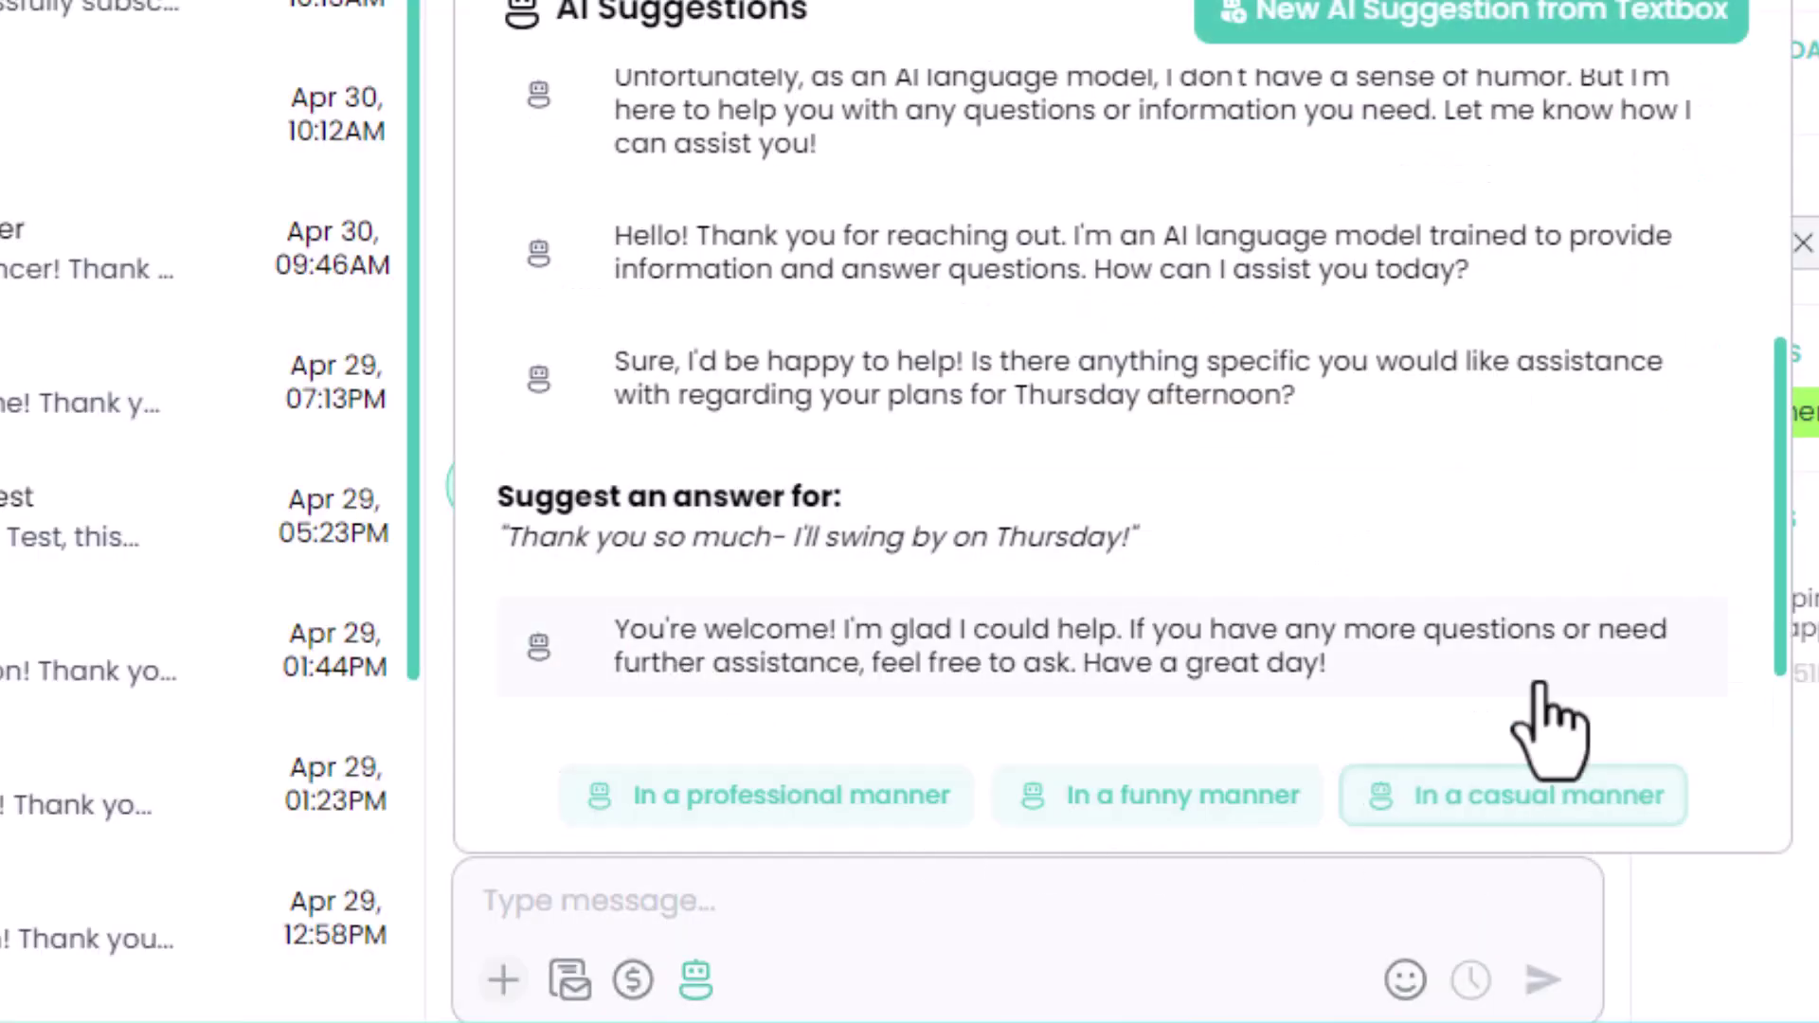
pyautogui.click(1186, 801)
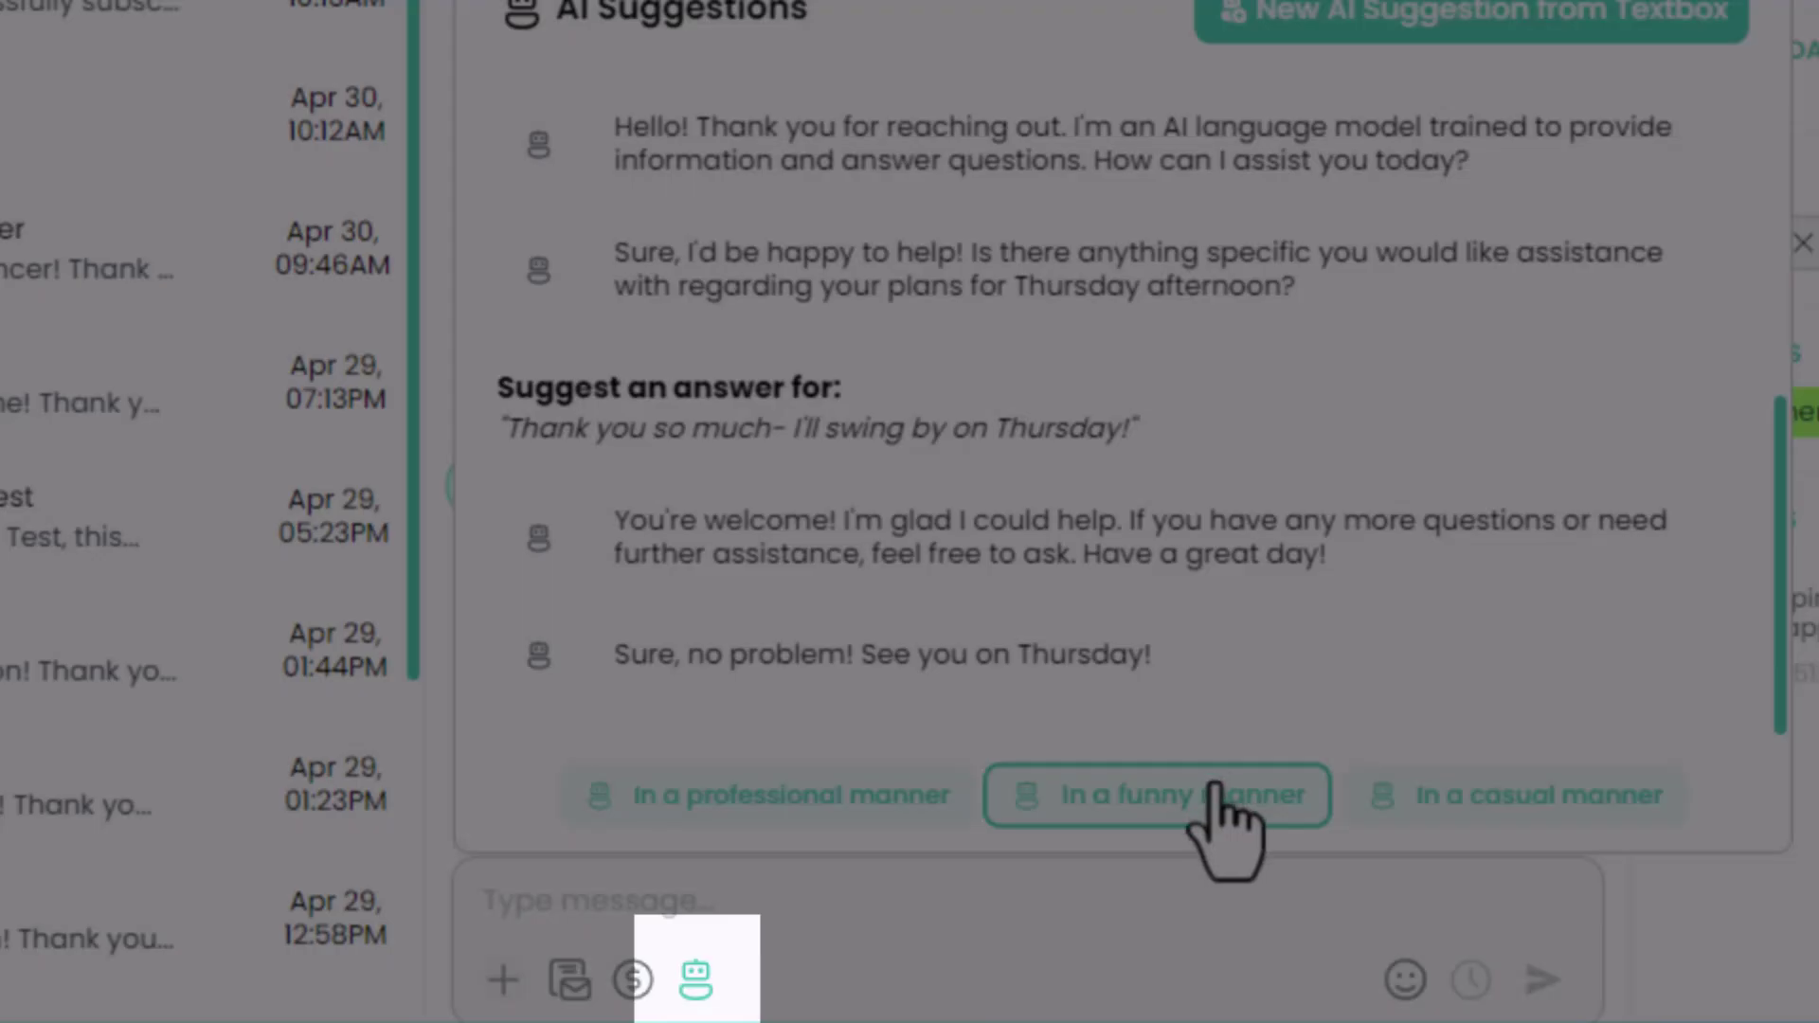
pyautogui.click(697, 981)
pyautogui.click(696, 981)
pyautogui.click(1170, 415)
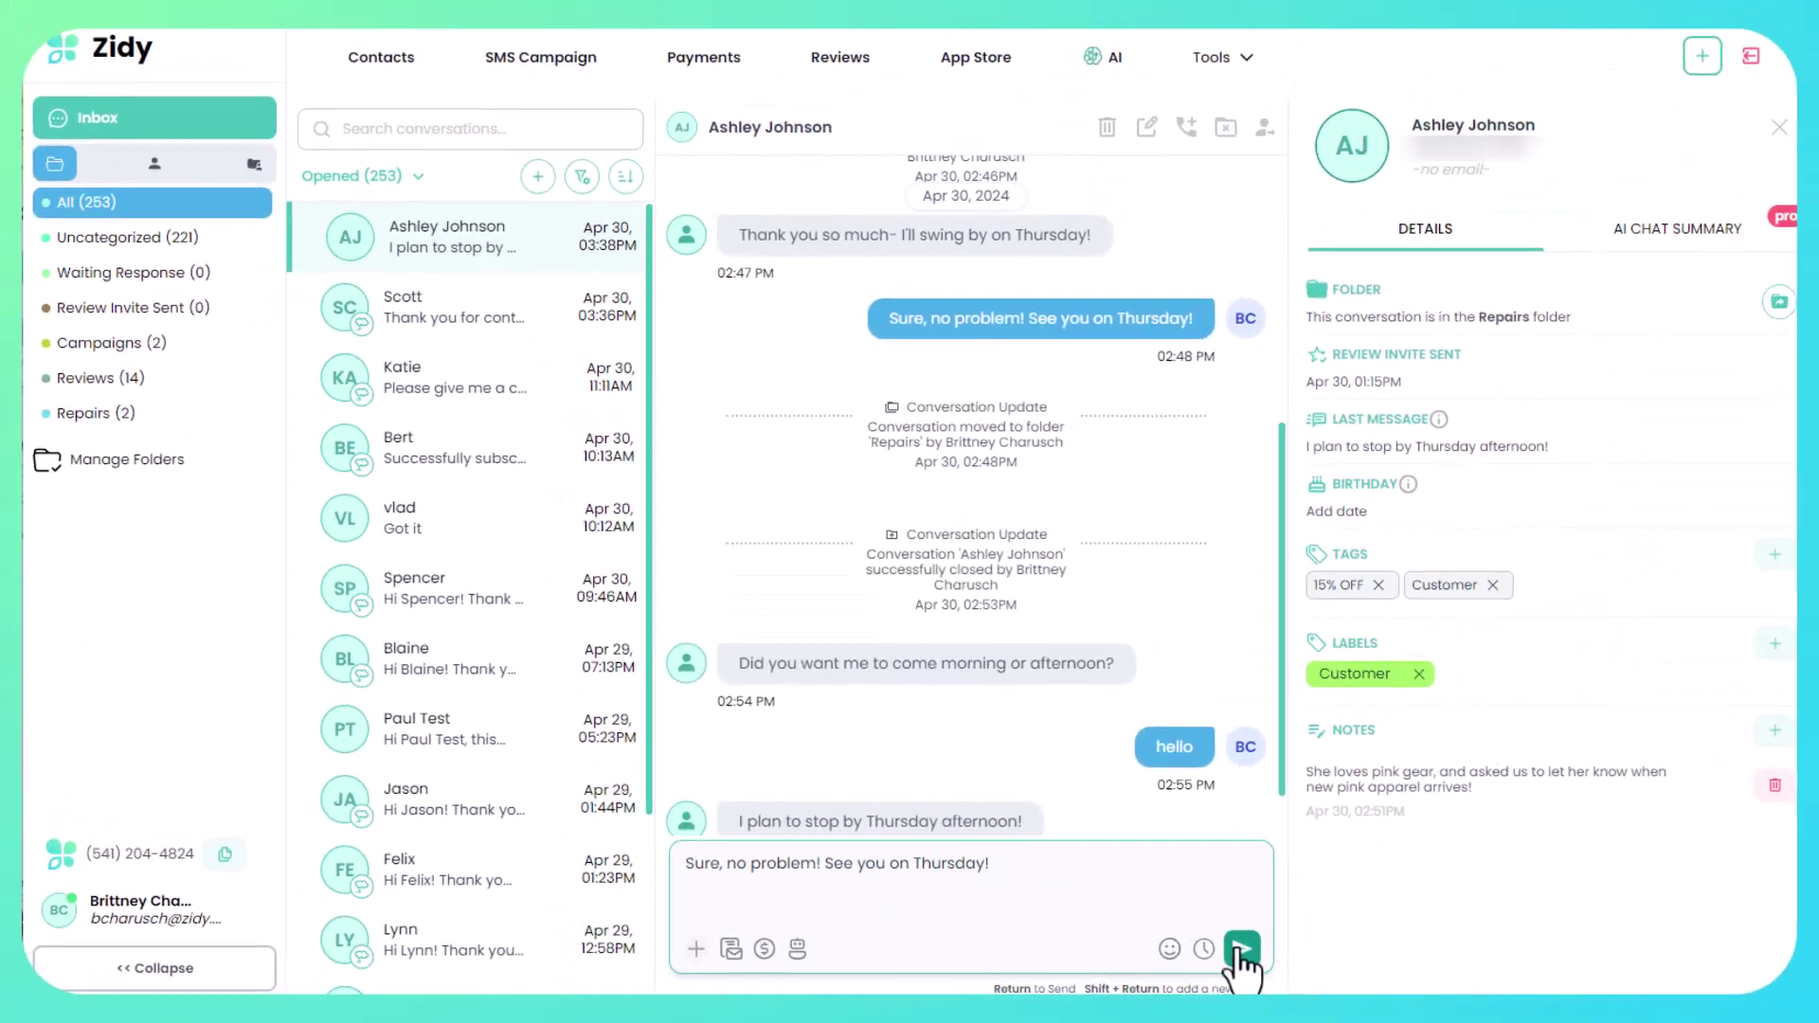
# Send the Thursday reply and draft a reminder that they're set to come in this afternoon.
pyautogui.click(1543, 936)
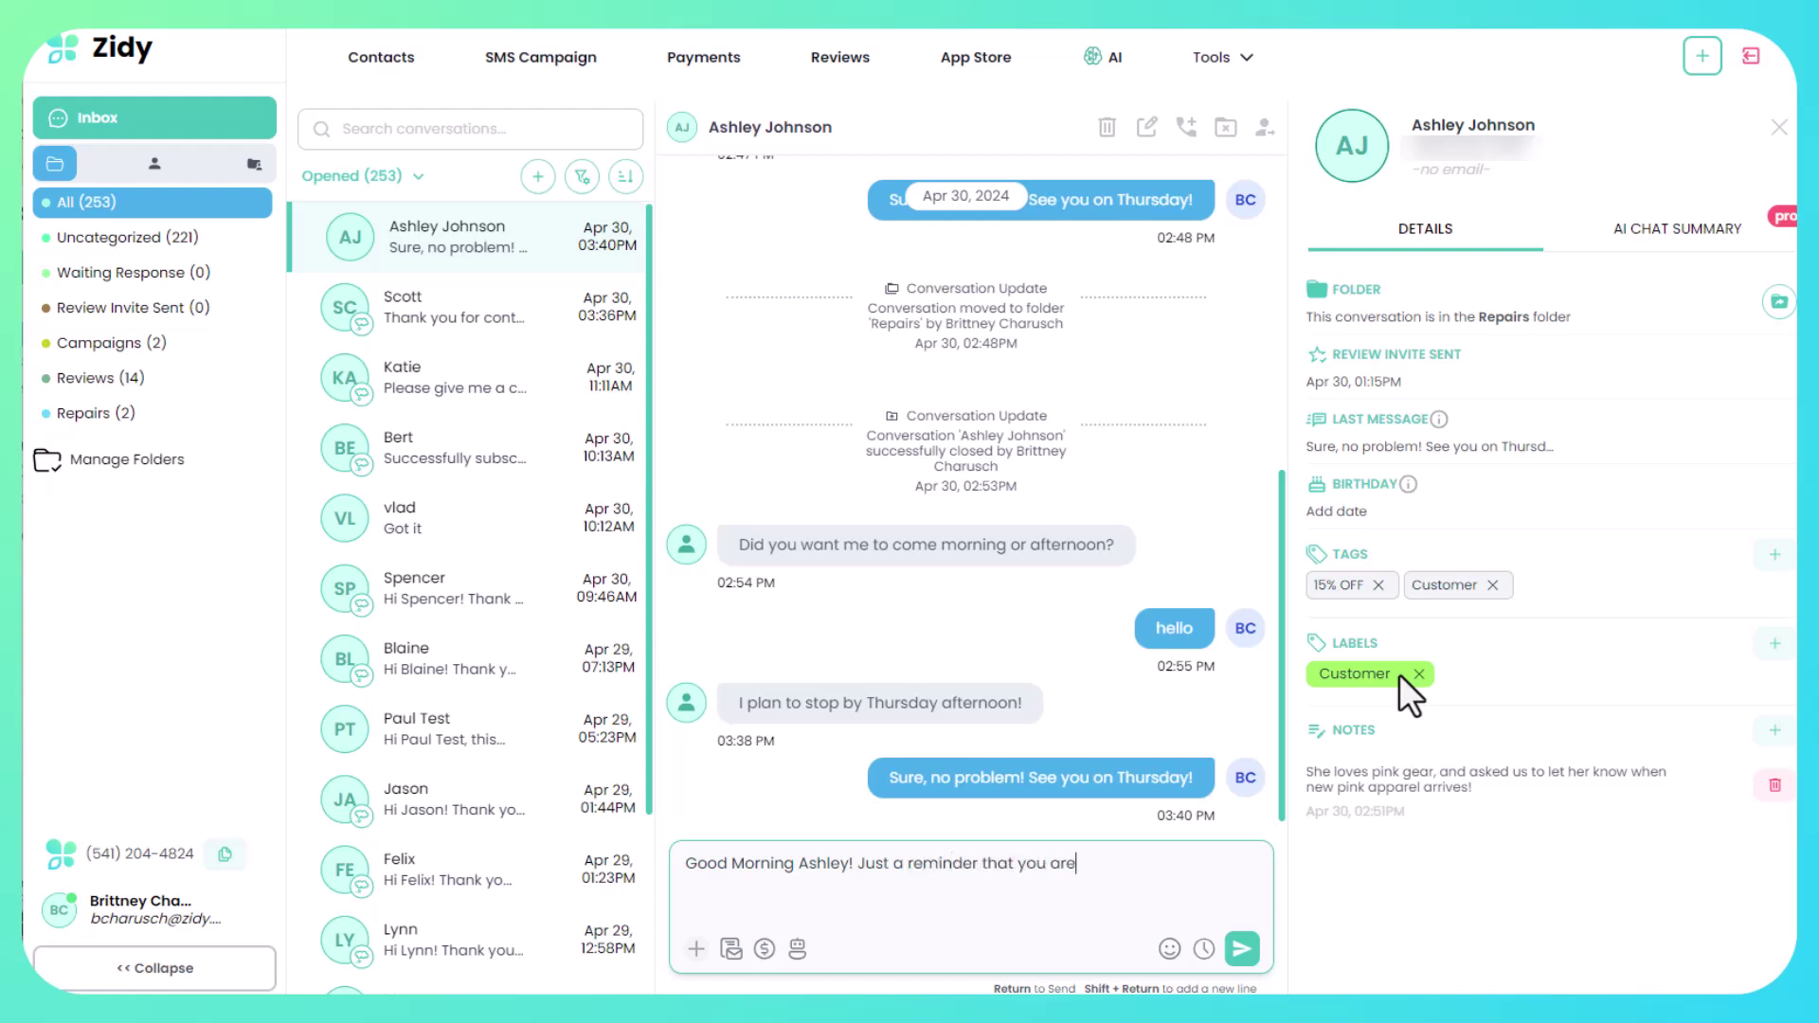
pyautogui.write('o come in on T')
pyautogui.press('BackSpace')
pyautogui.press('BackSpace')
pyautogui.press('BackSpace')
pyautogui.press('BackSpace')
pyautogui.write('this afte')
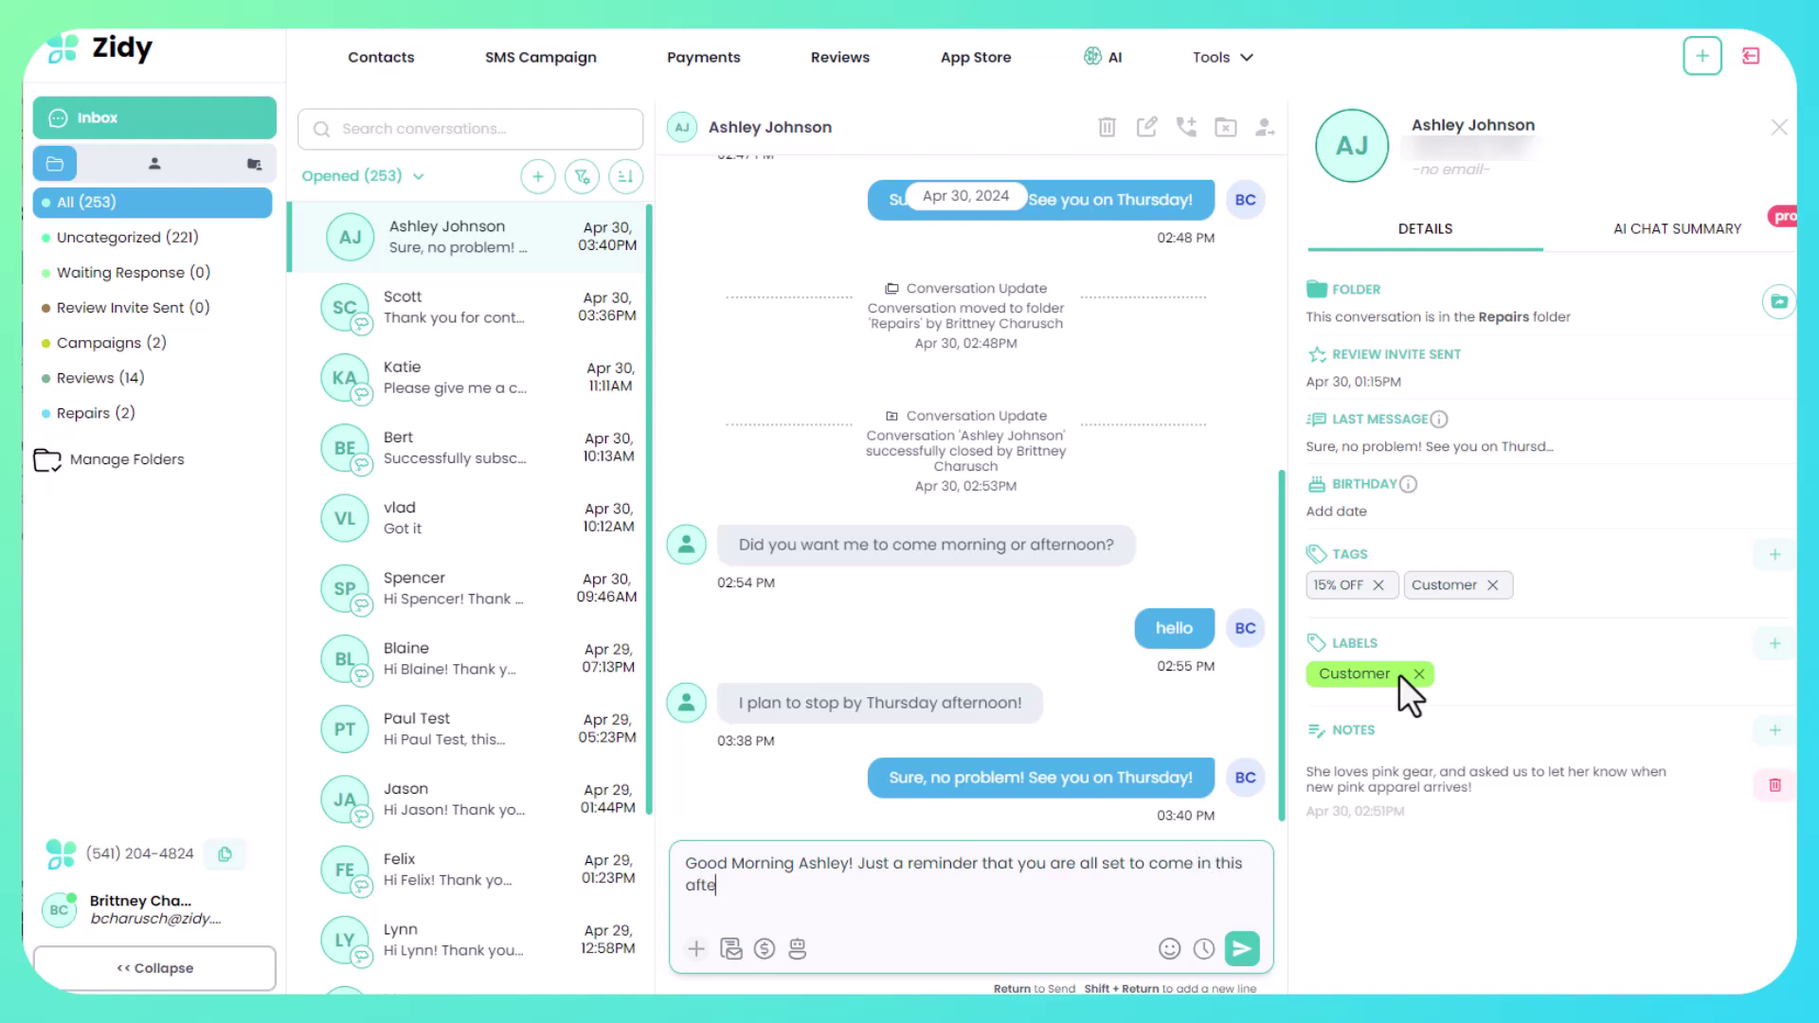
pyautogui.write('rfoon. See you then!')
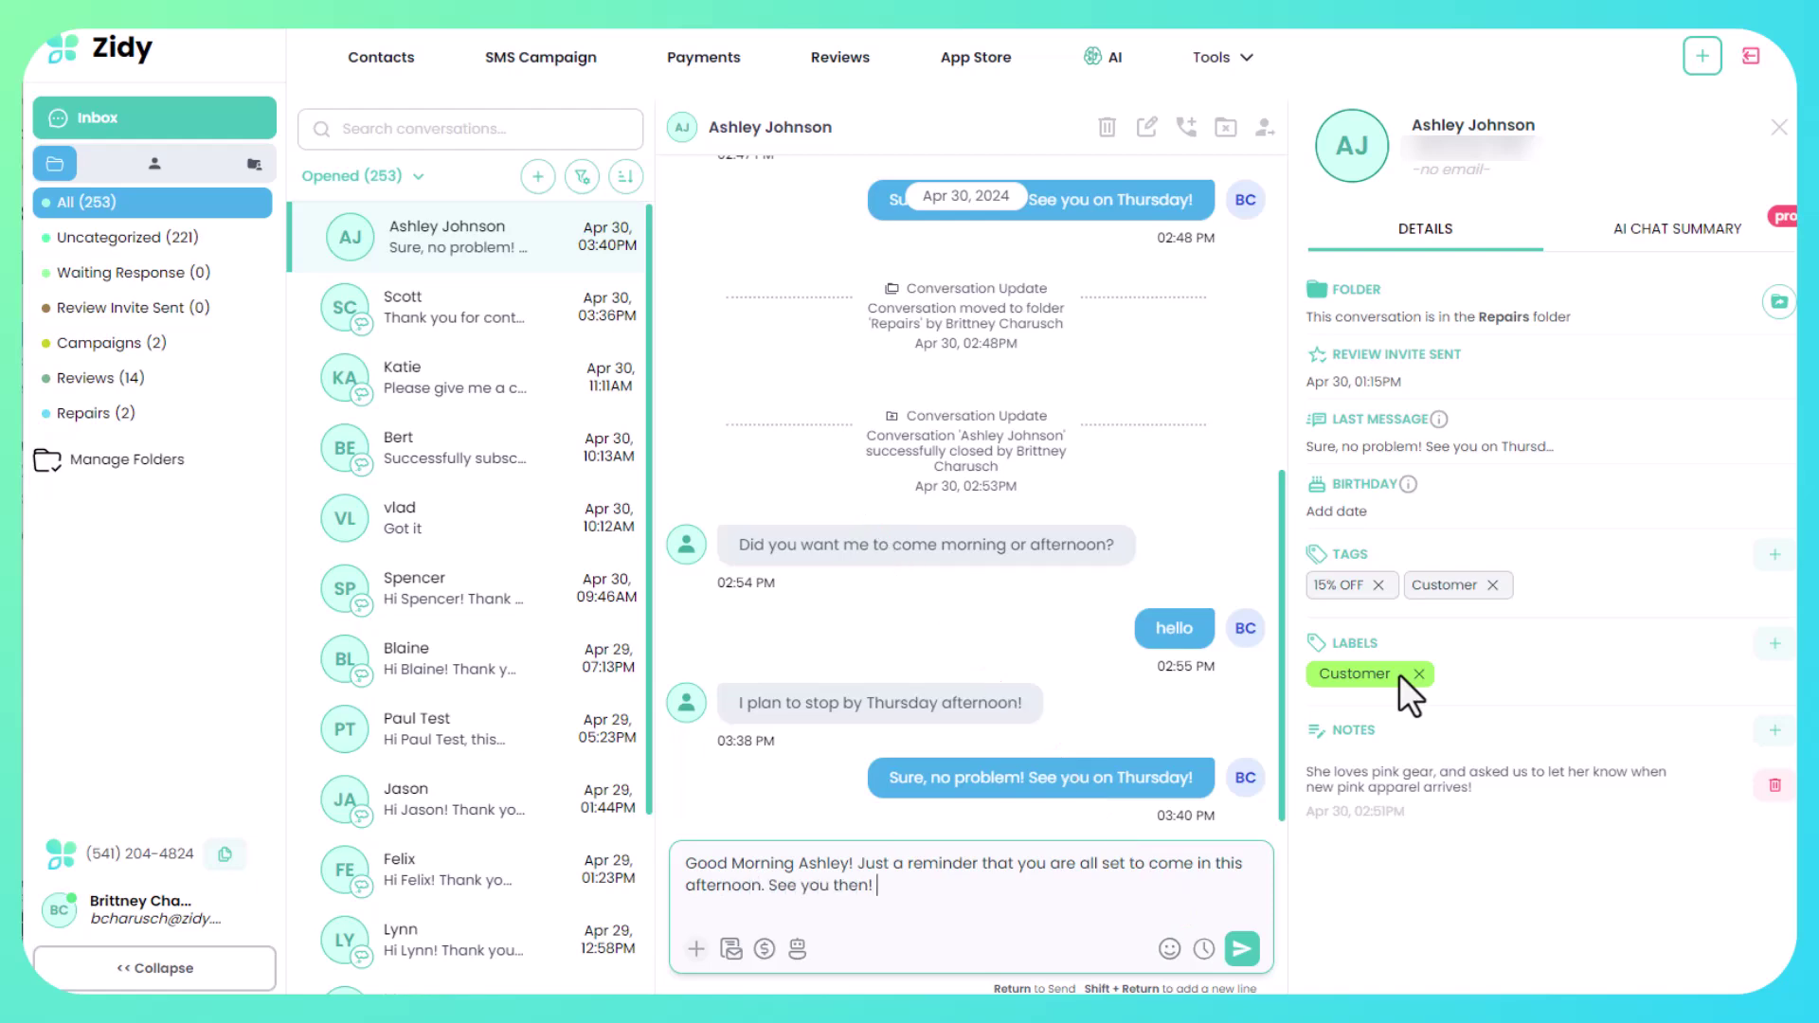
# Set a custom send time for the reminder: May 2nd at 9:30 AM.
pyautogui.click(1204, 950)
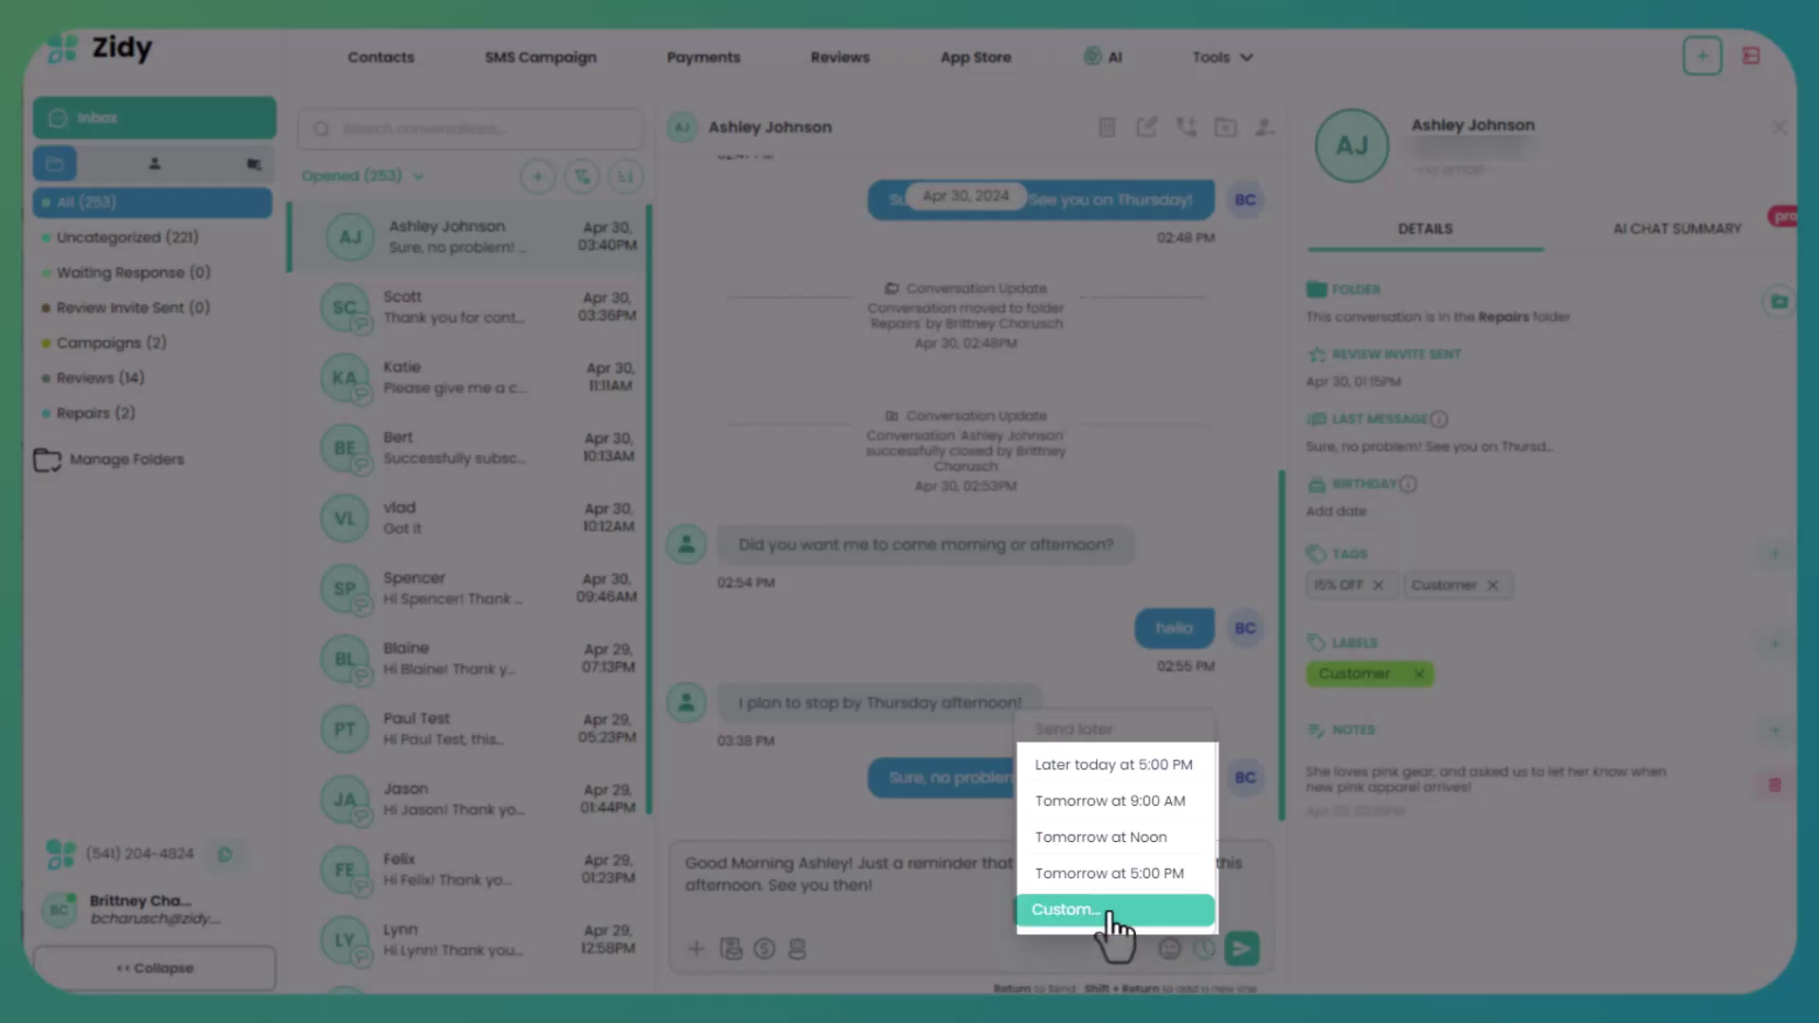
pyautogui.click(1111, 911)
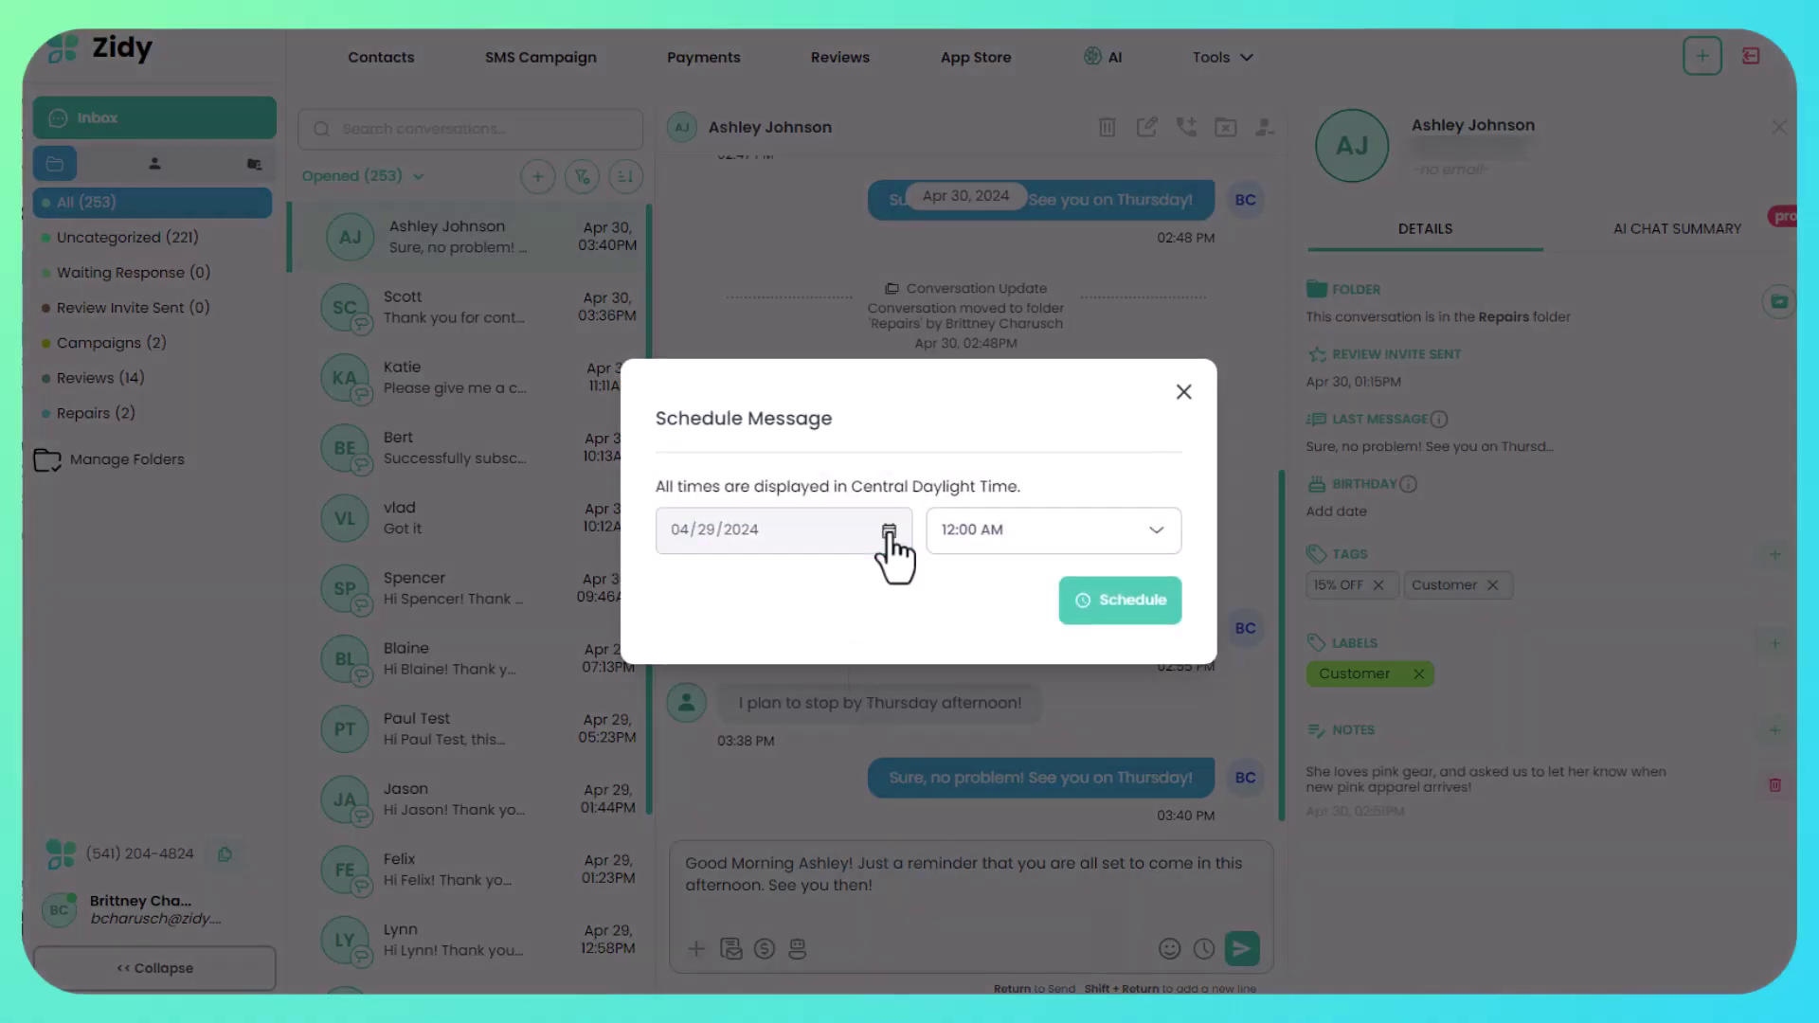
pyautogui.click(886, 531)
pyautogui.click(815, 772)
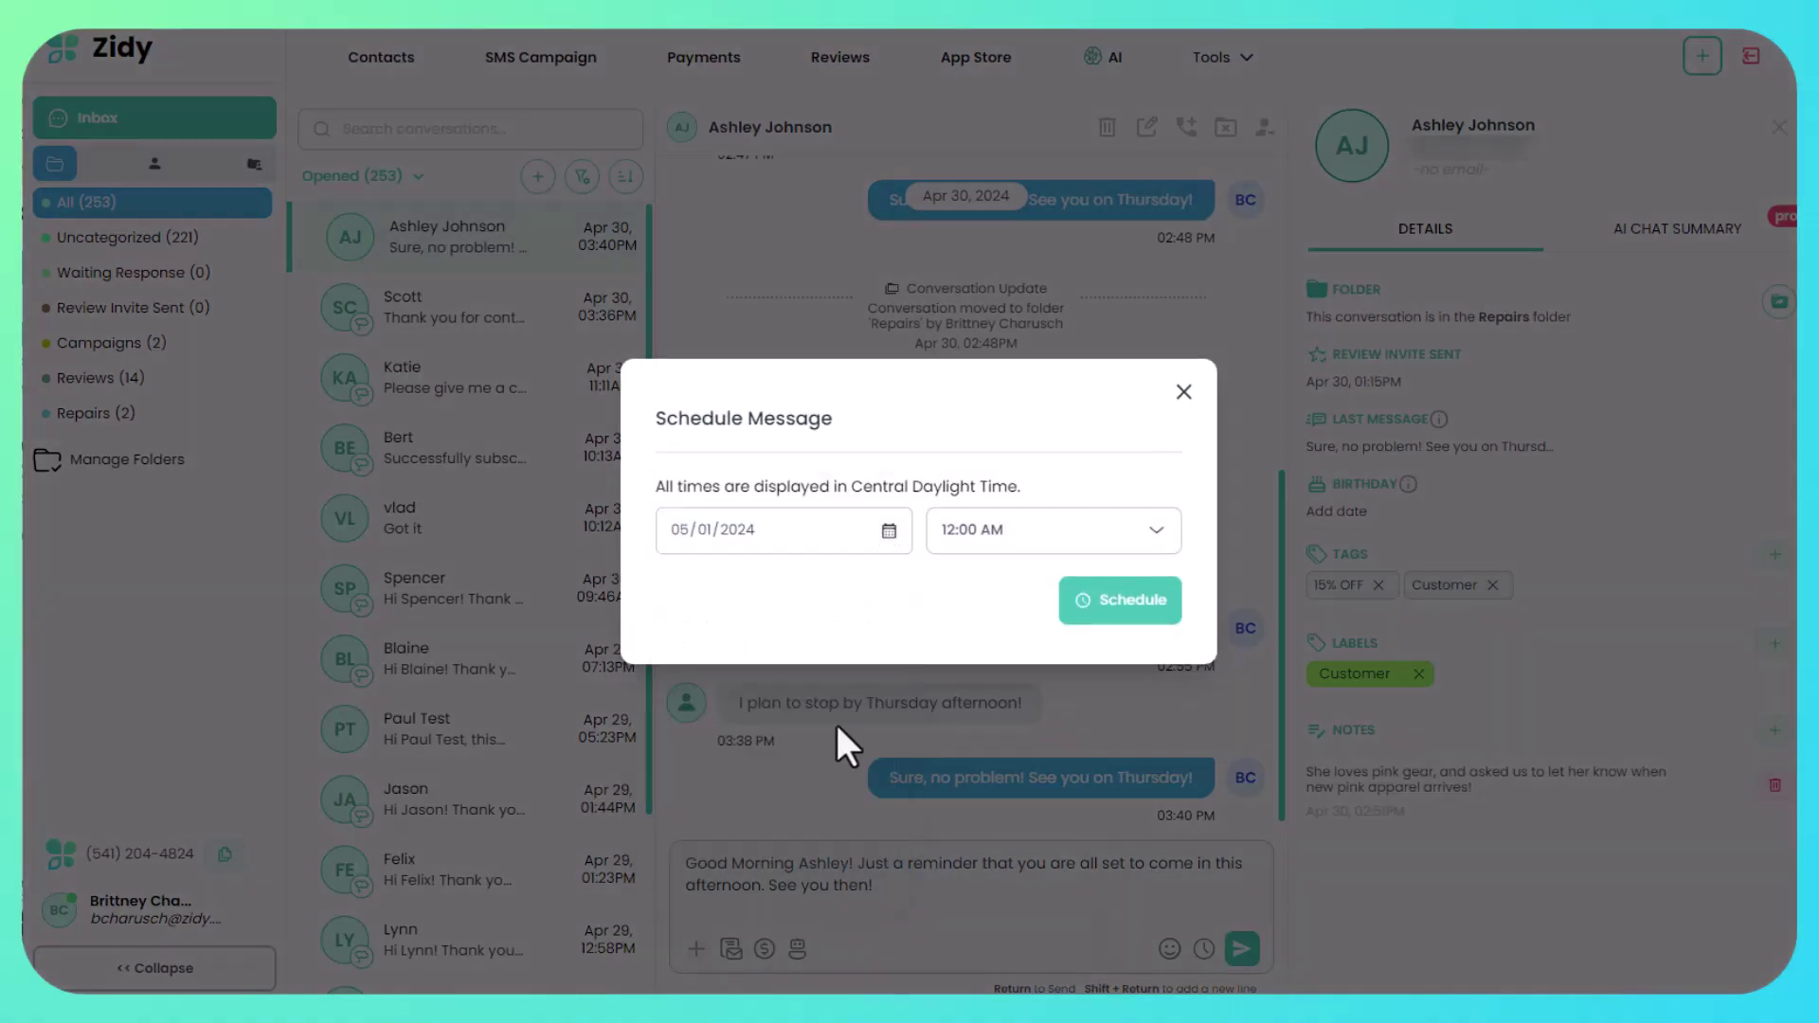
pyautogui.click(1014, 554)
pyautogui.scroll(-7, 1077, 711)
pyautogui.click(1033, 617)
# Confirm the May 2nd 9:30 AM reminder schedule and close the scheduled messages list.
pyautogui.click(1101, 614)
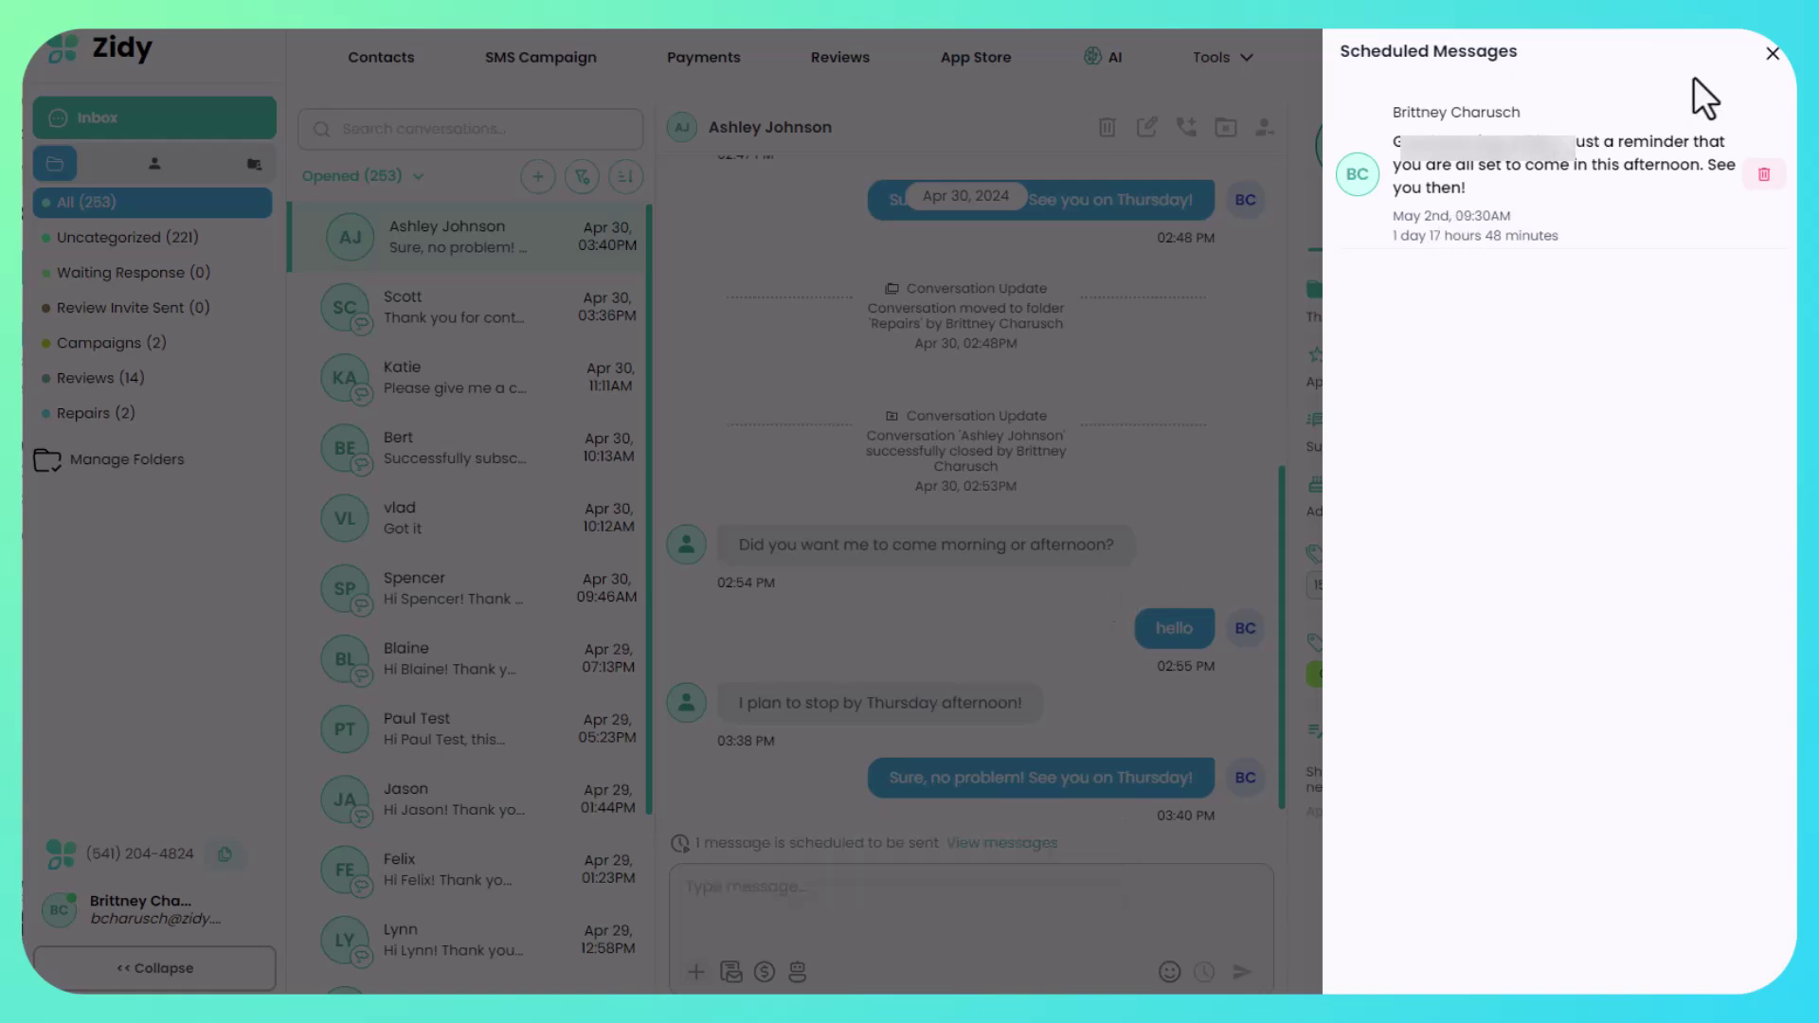
pyautogui.click(1772, 57)
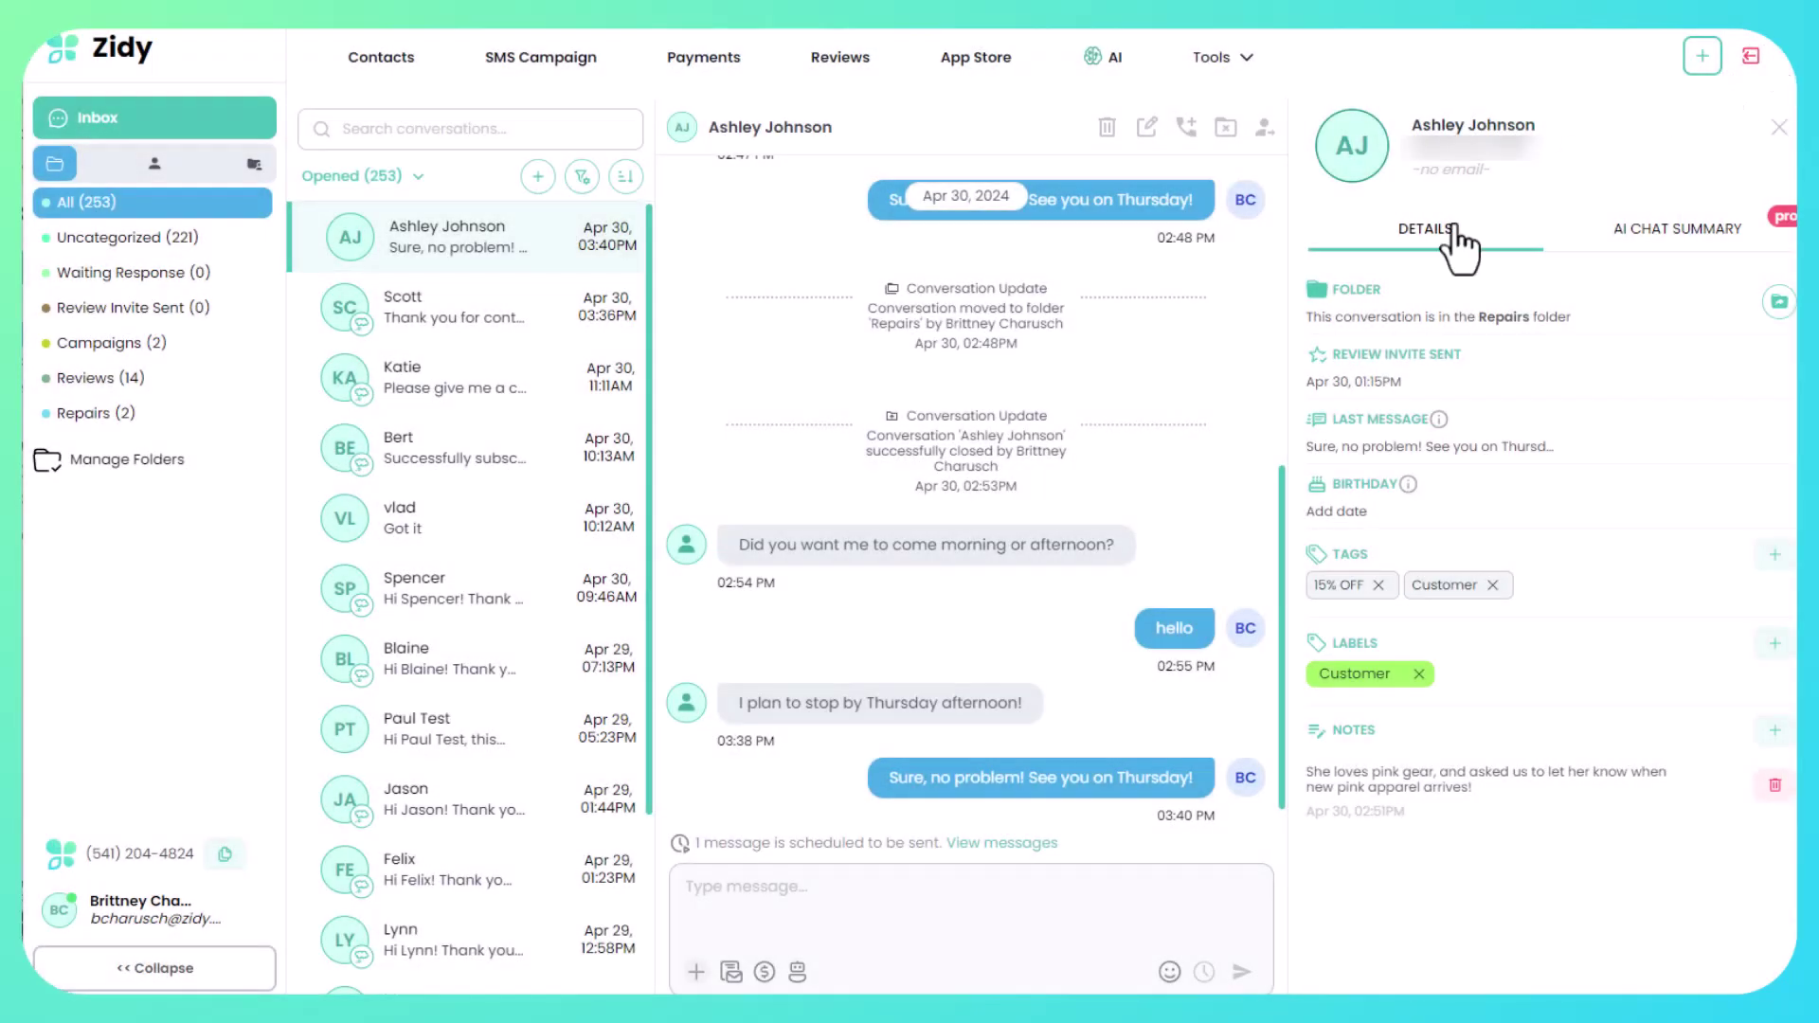
pyautogui.scroll(-1, 1104, 682)
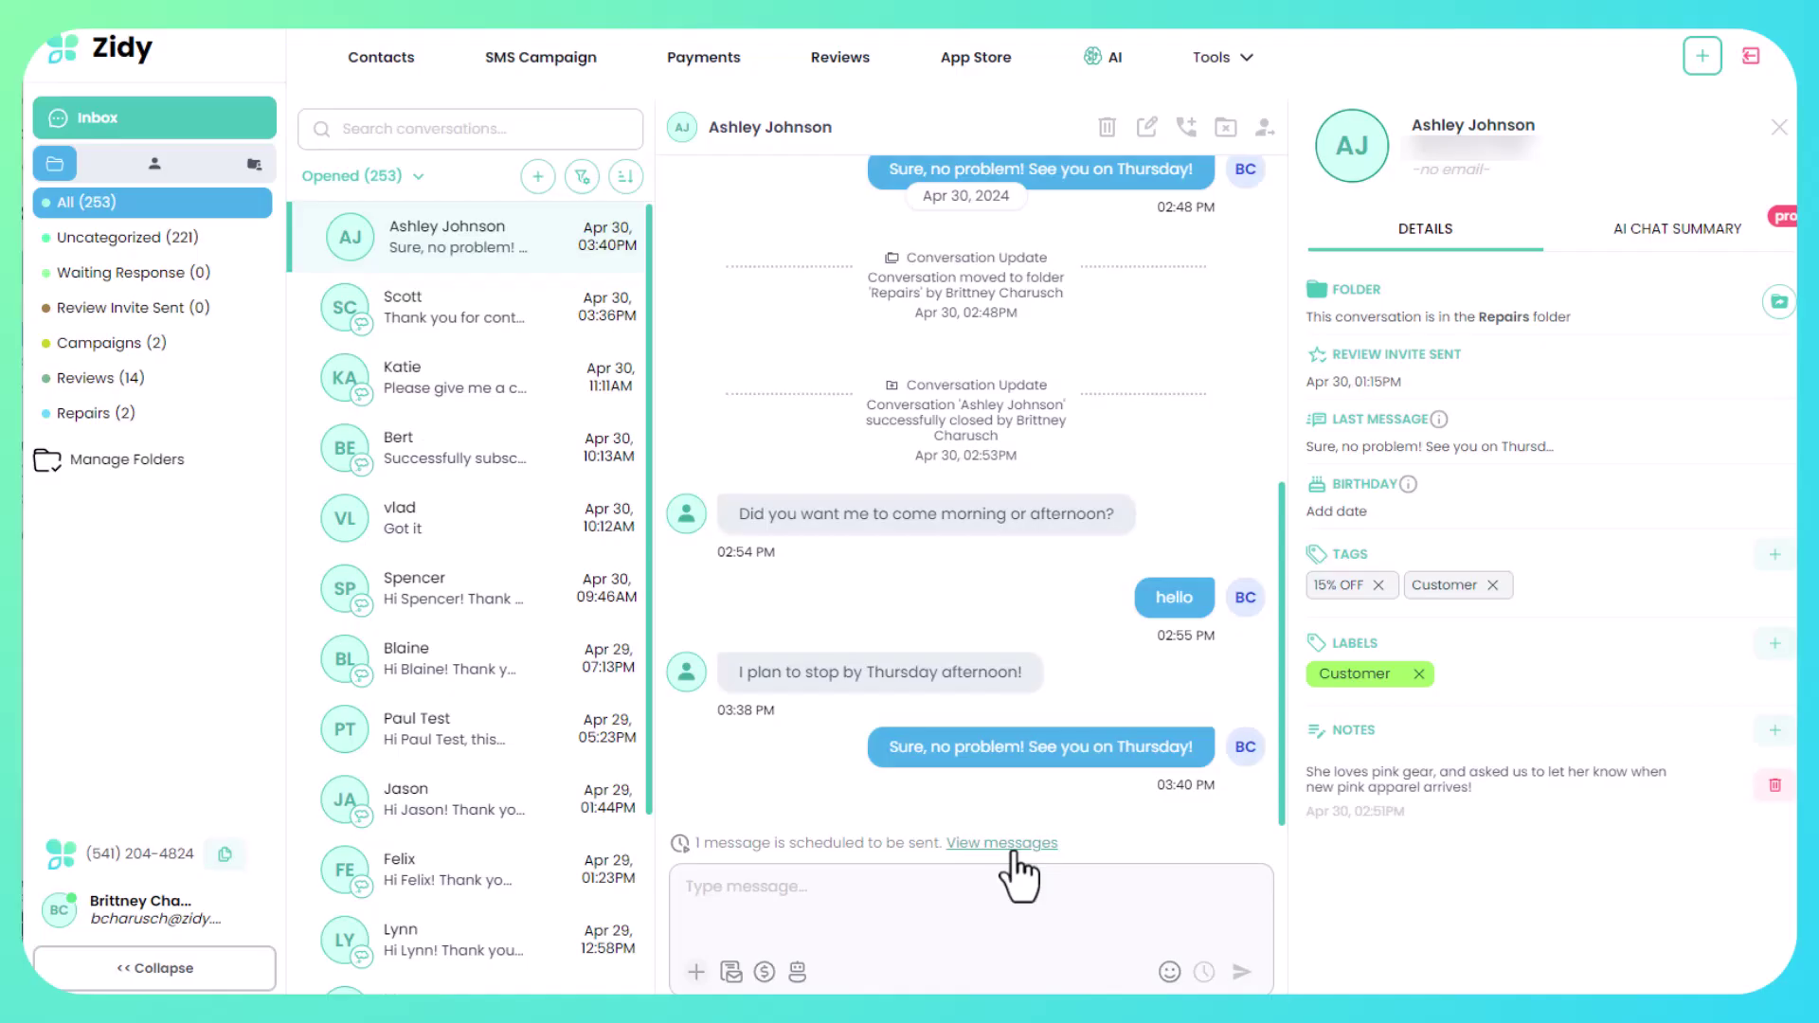
# Delete the pending scheduled reminder and confirm the deletion.
pyautogui.click(1012, 846)
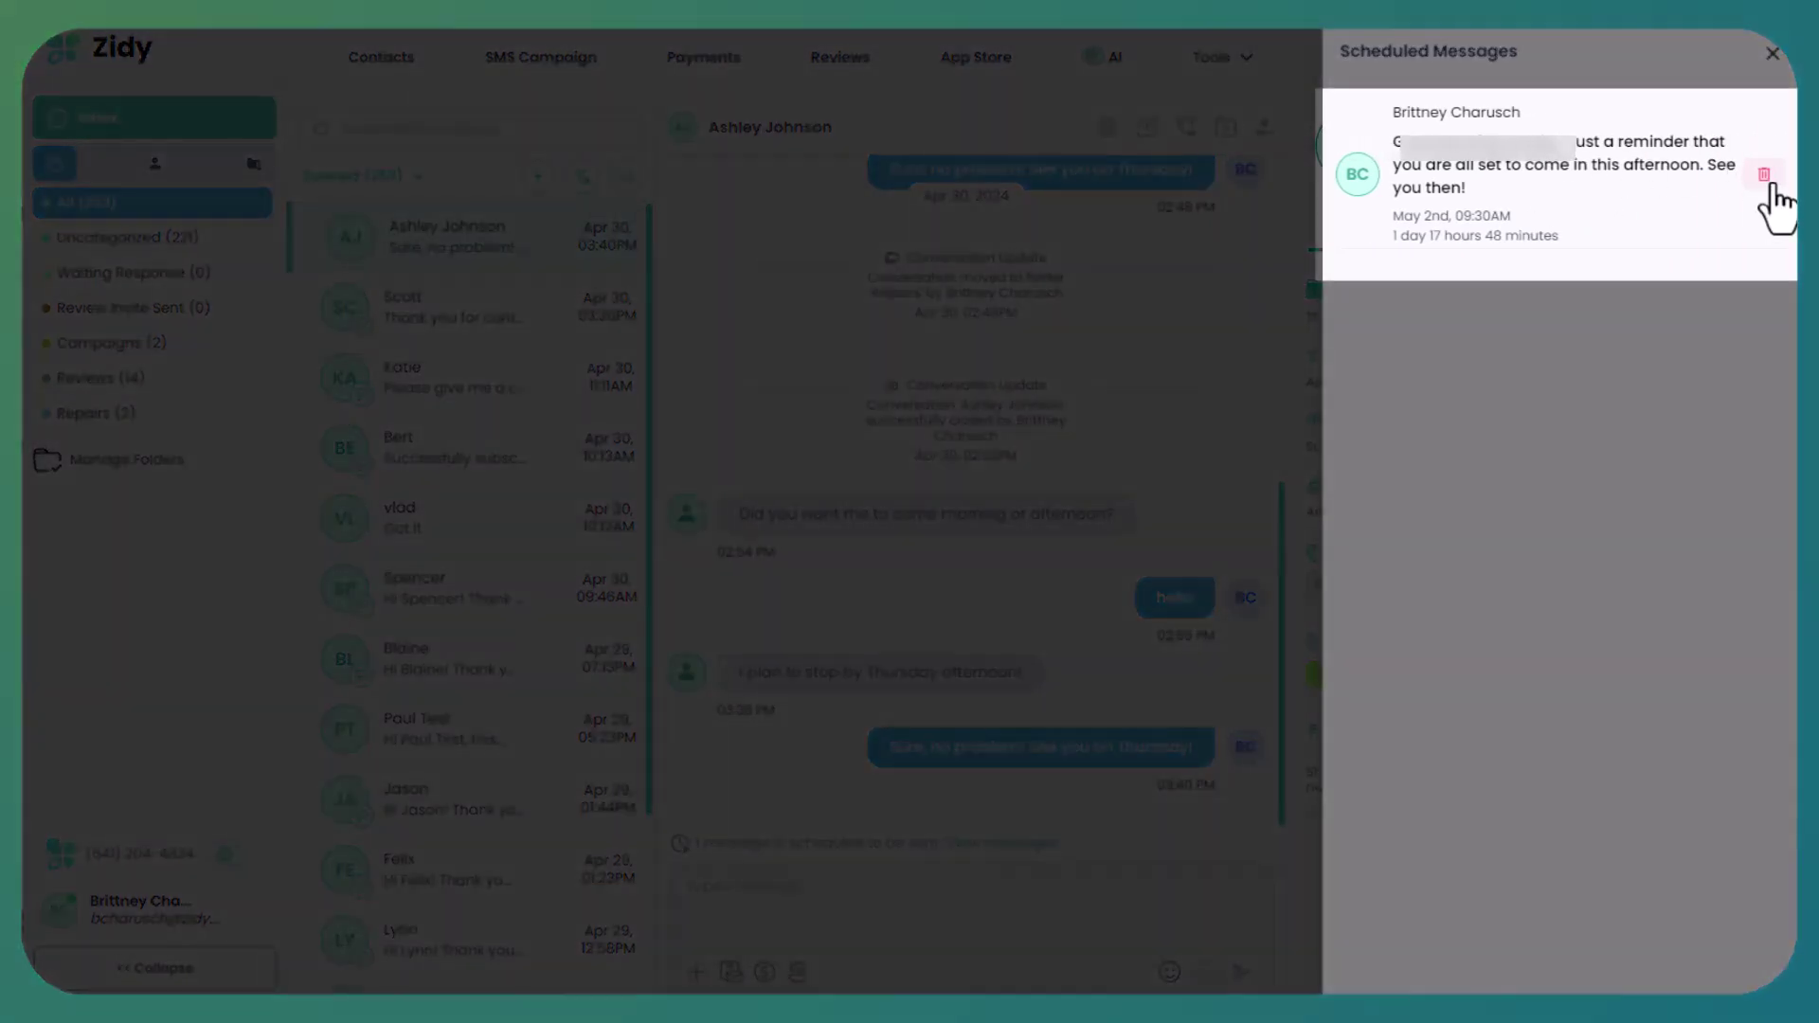
pyautogui.click(1768, 180)
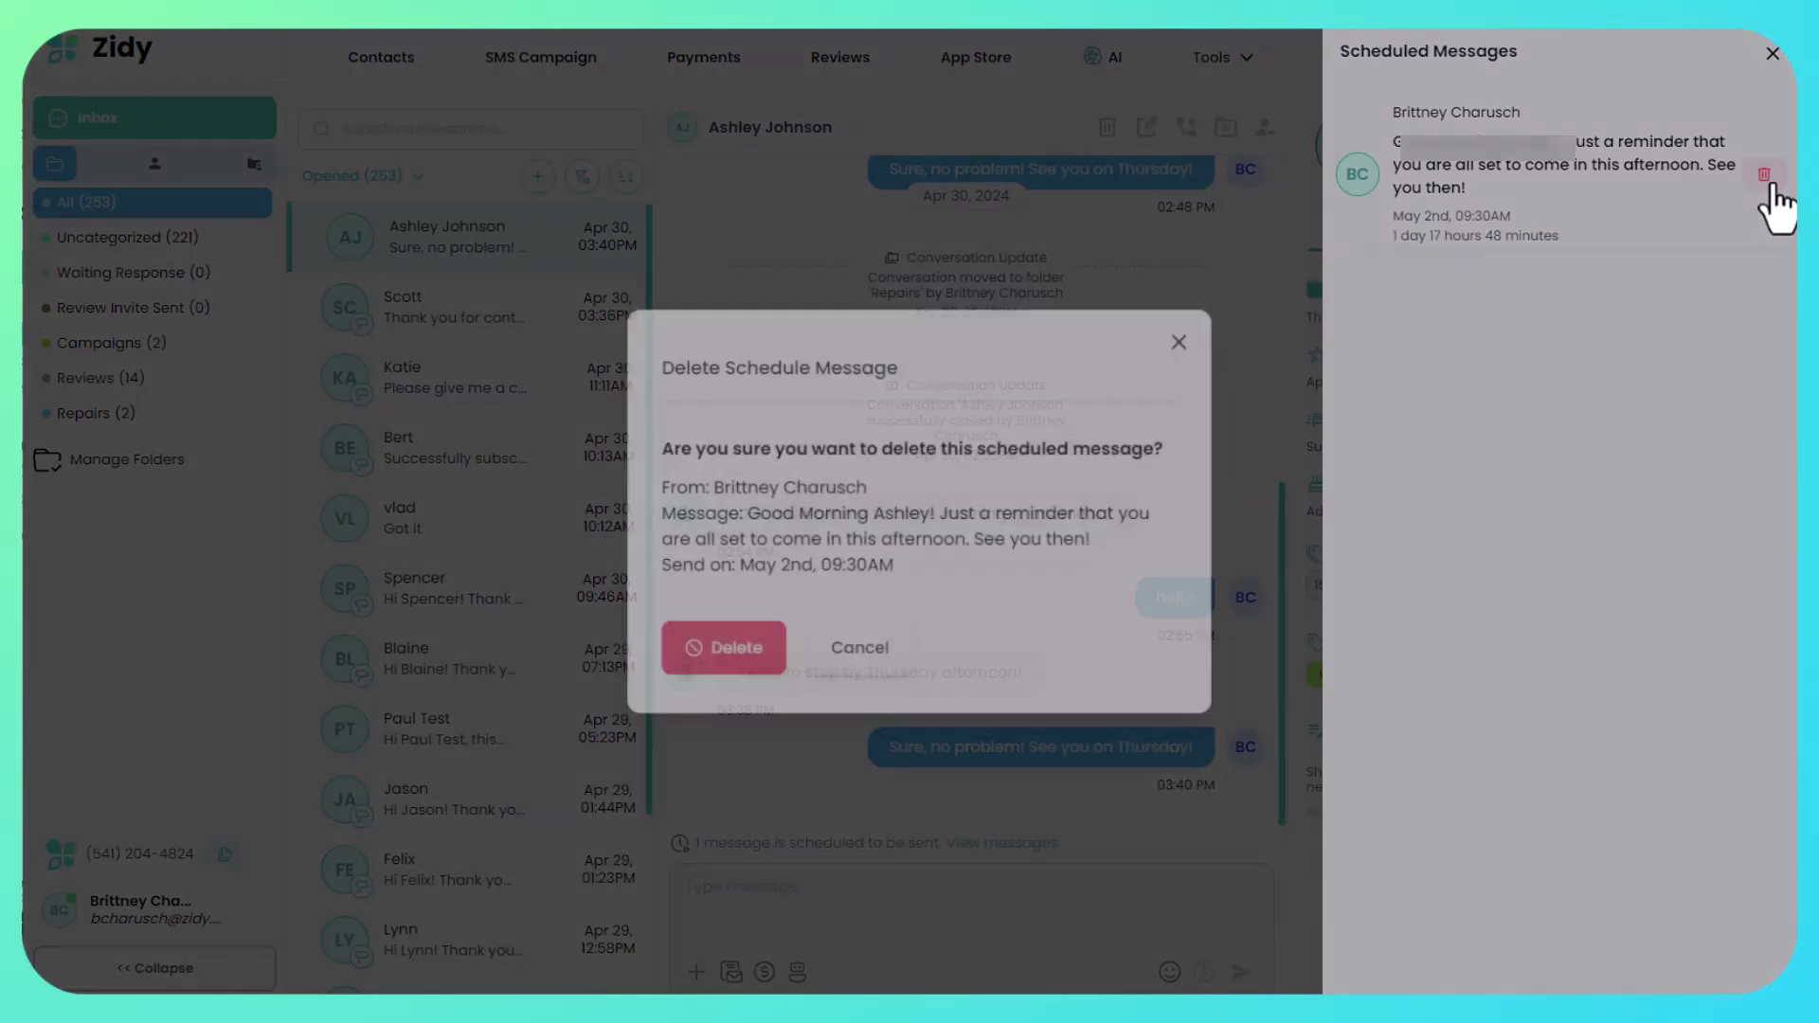
pyautogui.click(743, 674)
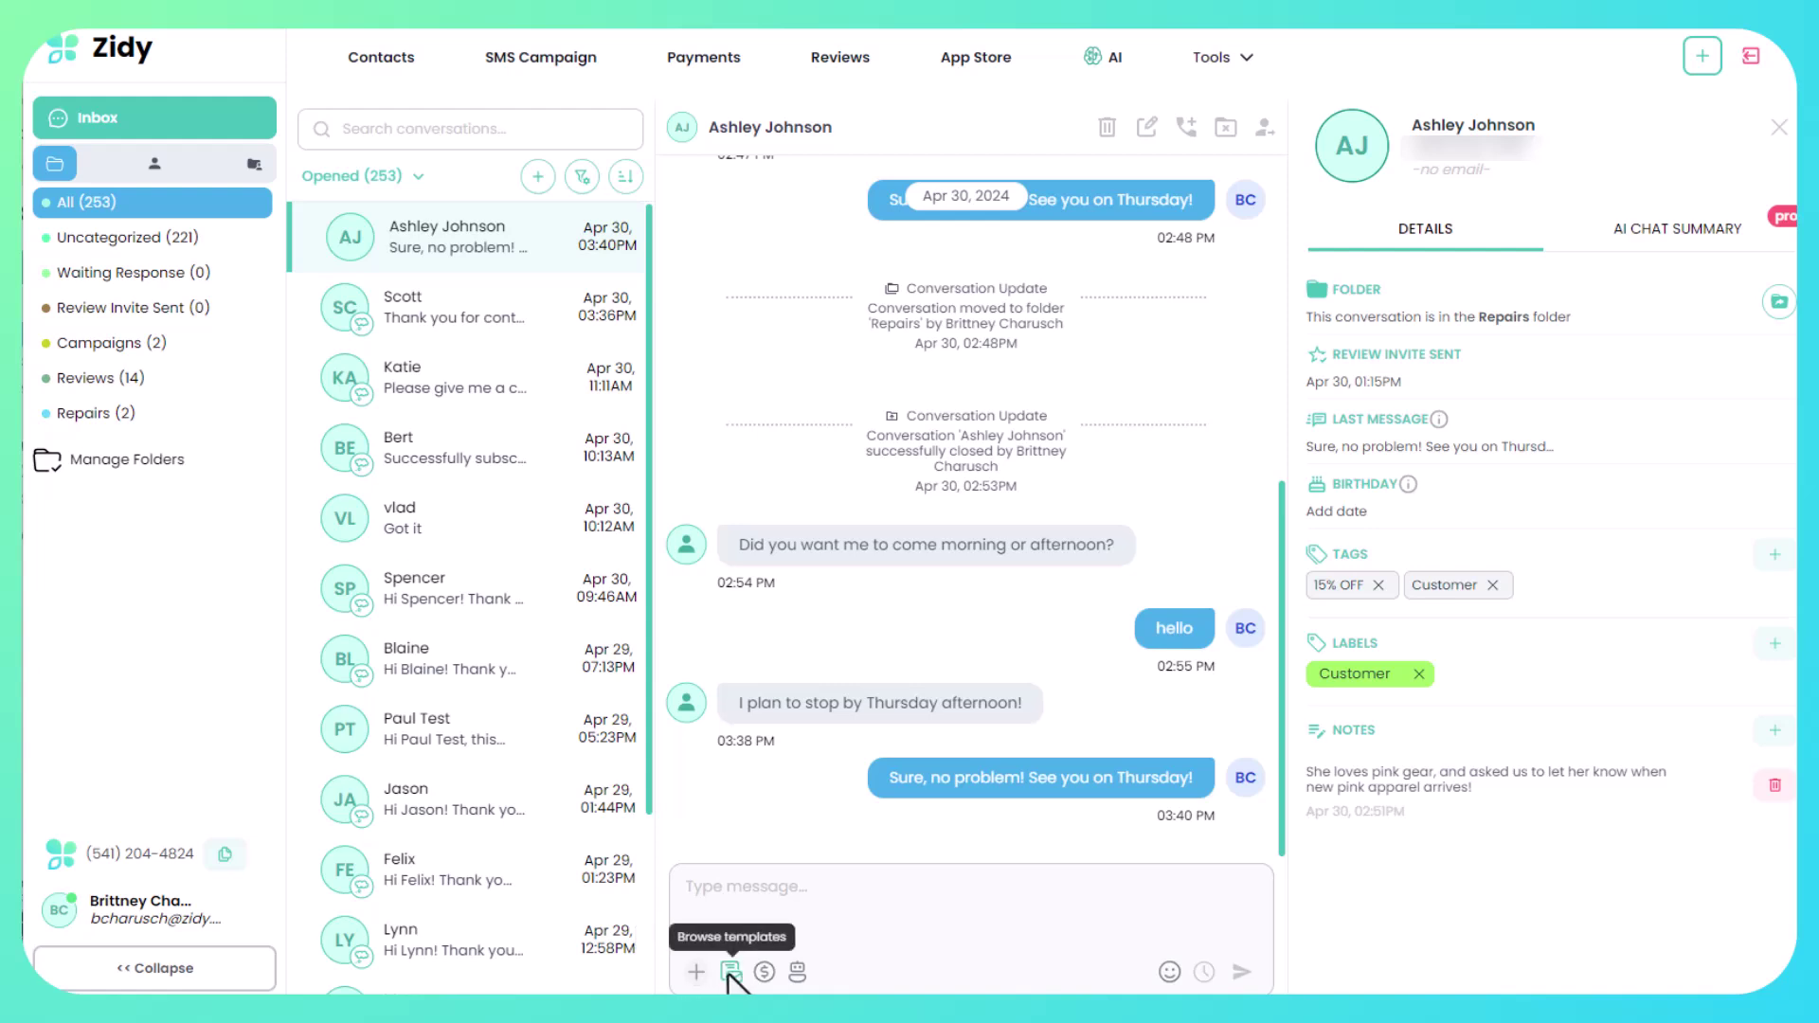
# Insert the Zidy Google Review Invitation template from the templates list into the composer.
pyautogui.click(731, 972)
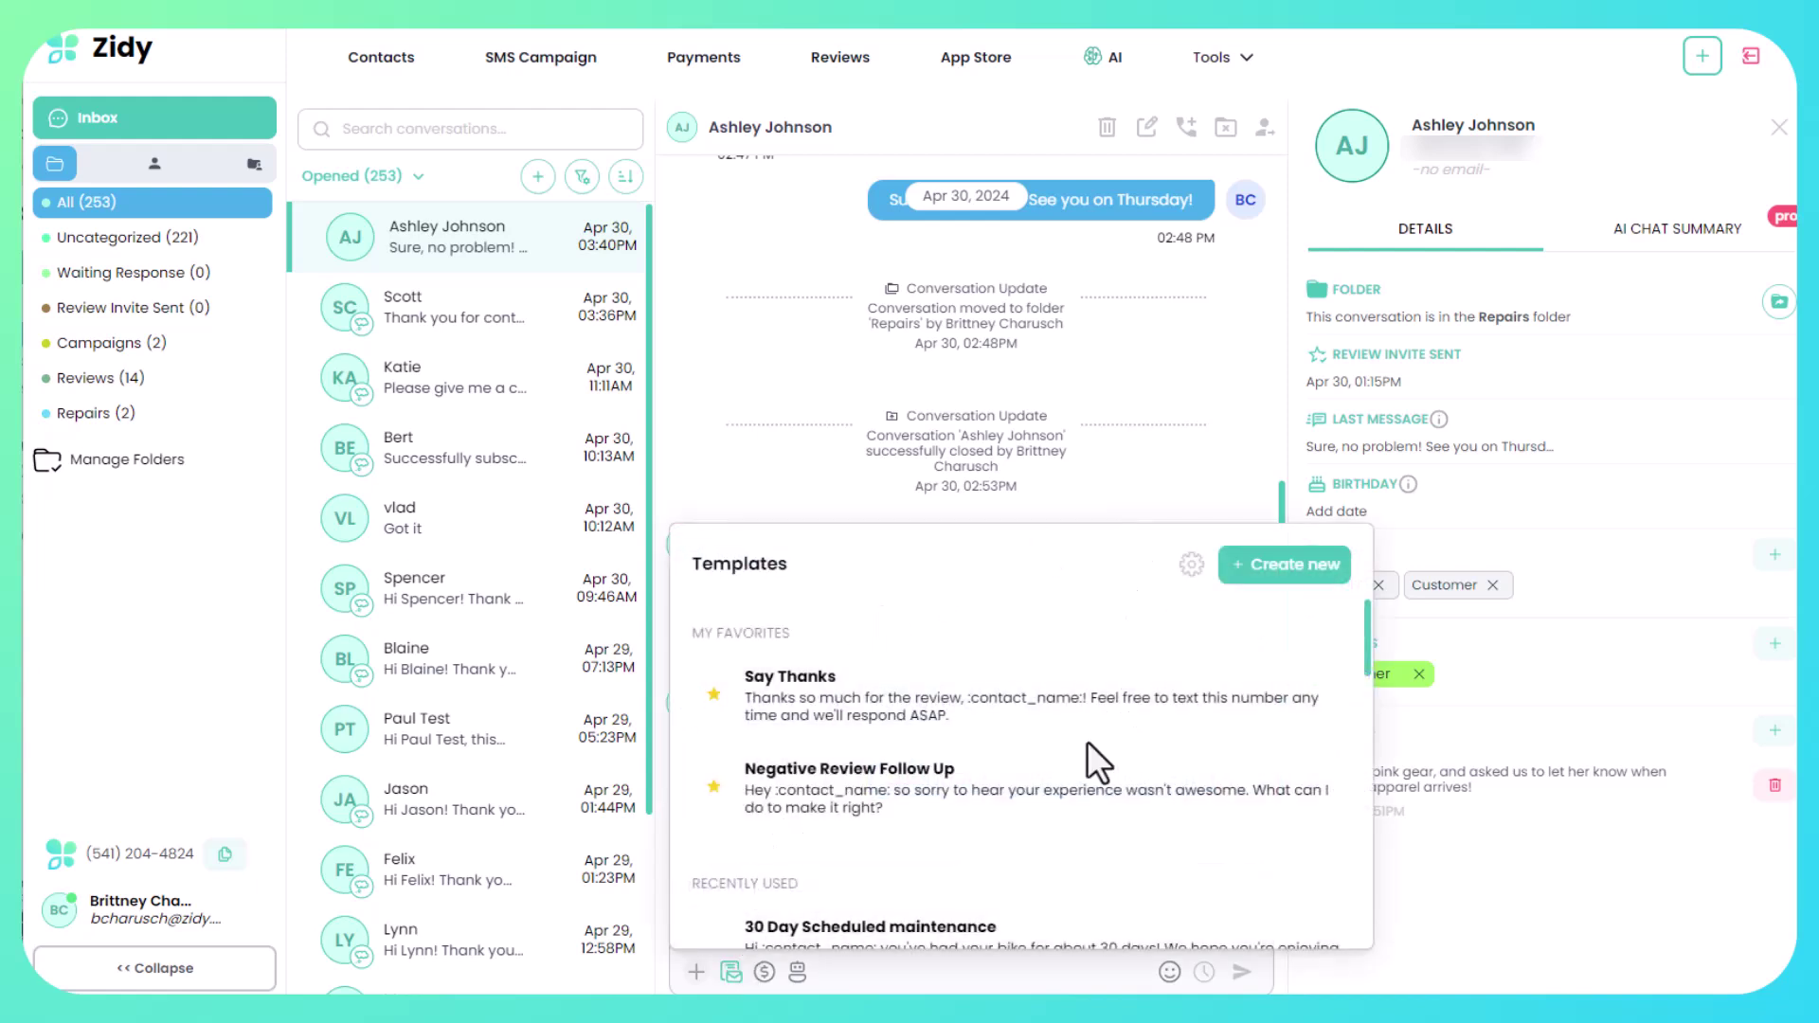
pyautogui.scroll(-2, 1087, 742)
pyautogui.scroll(-3, 1088, 741)
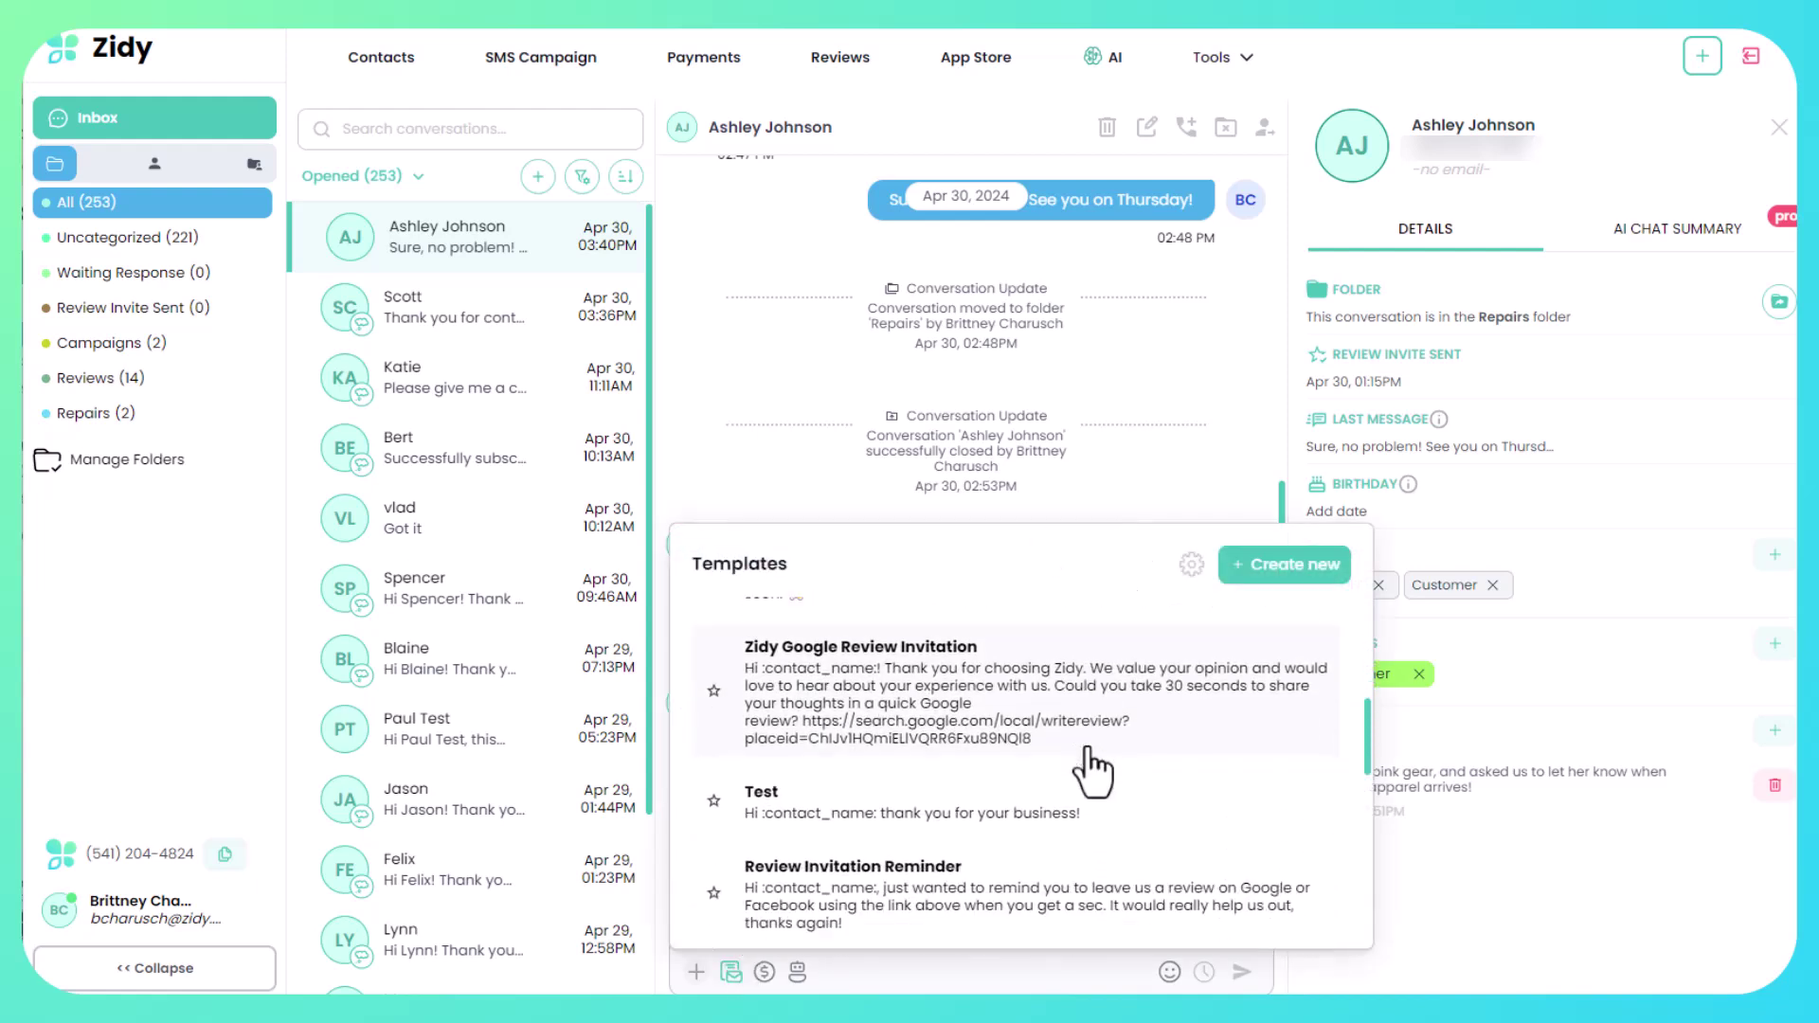
pyautogui.scroll(-2, 1096, 775)
pyautogui.scroll(2, 1094, 775)
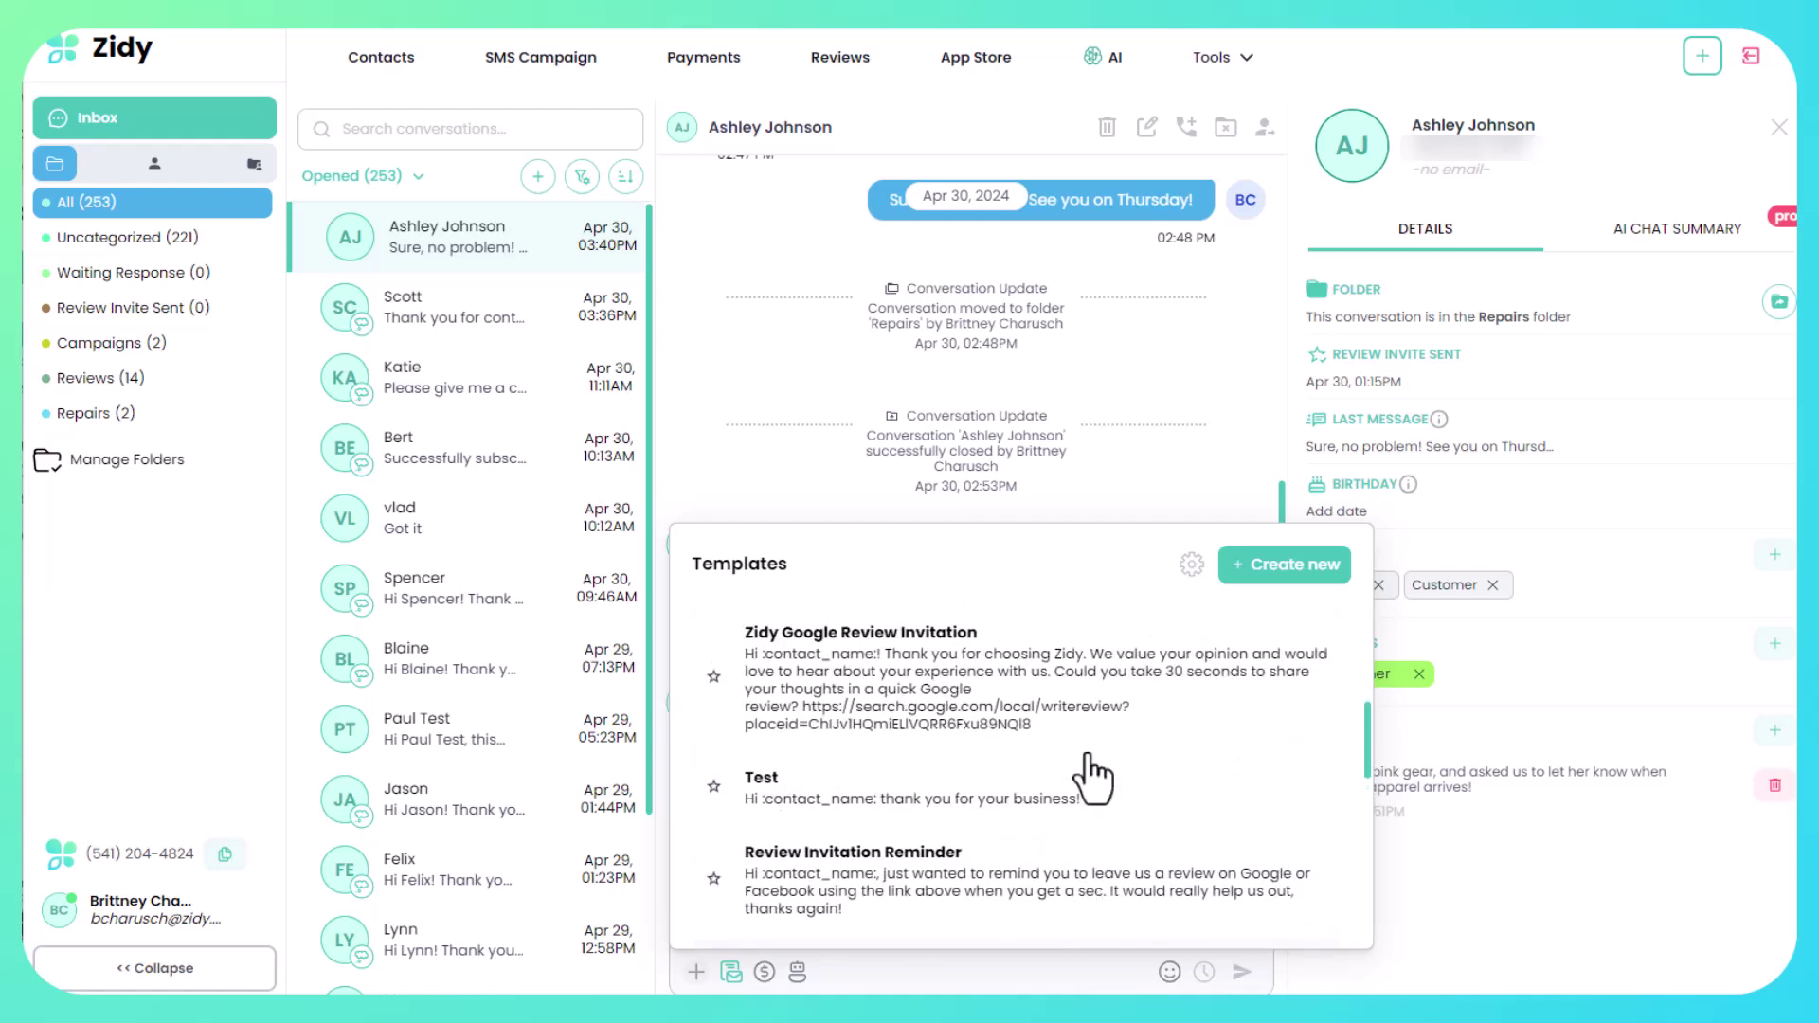
pyautogui.click(1034, 727)
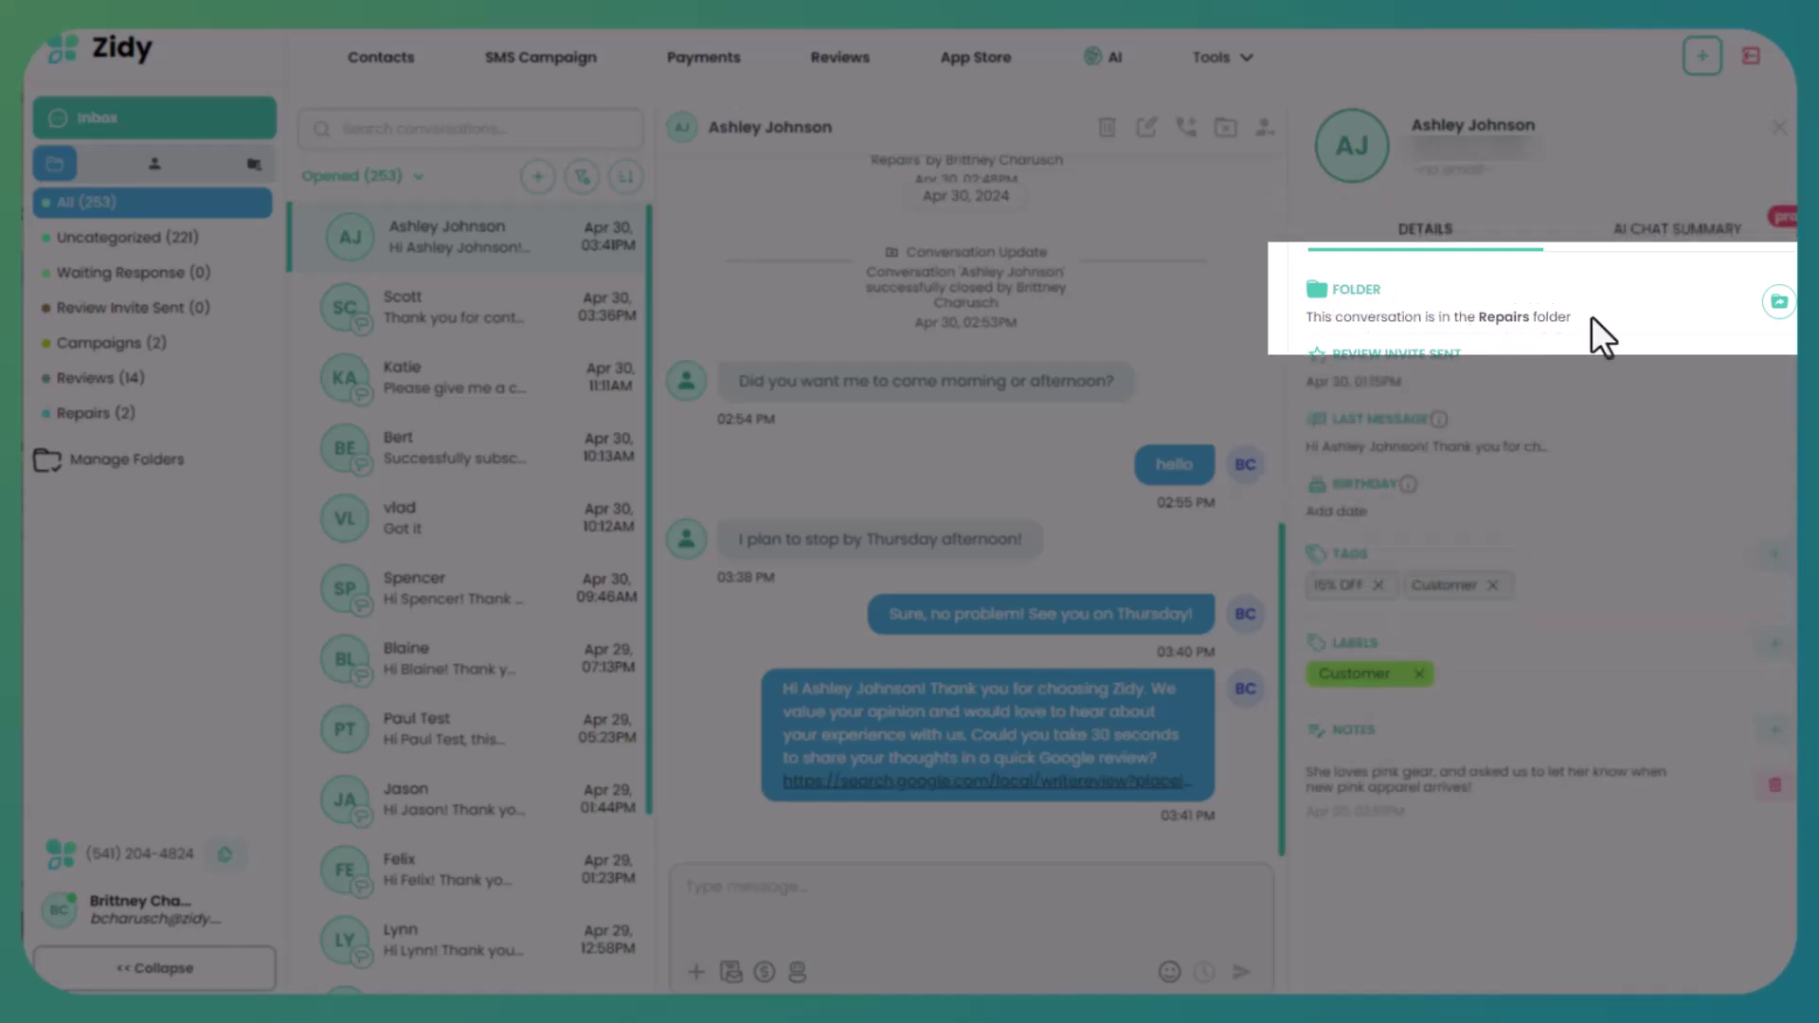
# Move the conversation into the Repairs folder from the Details panel.
pyautogui.click(1778, 303)
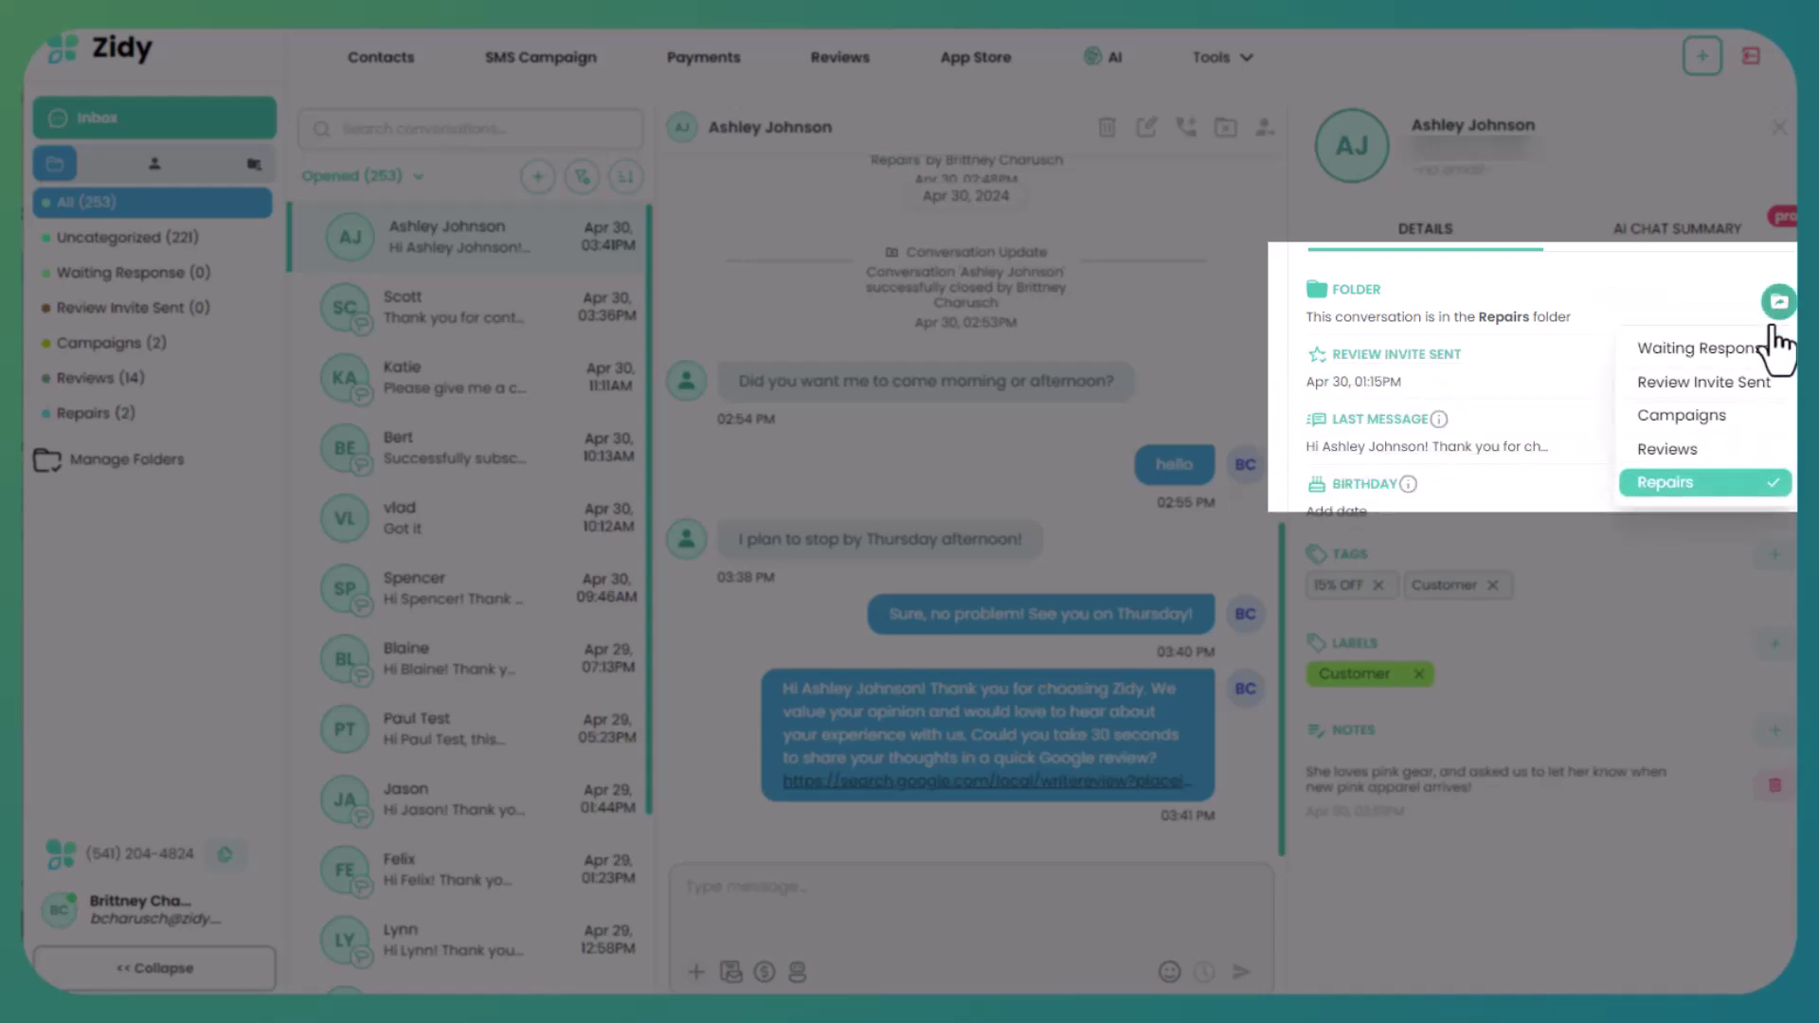
pyautogui.click(1762, 484)
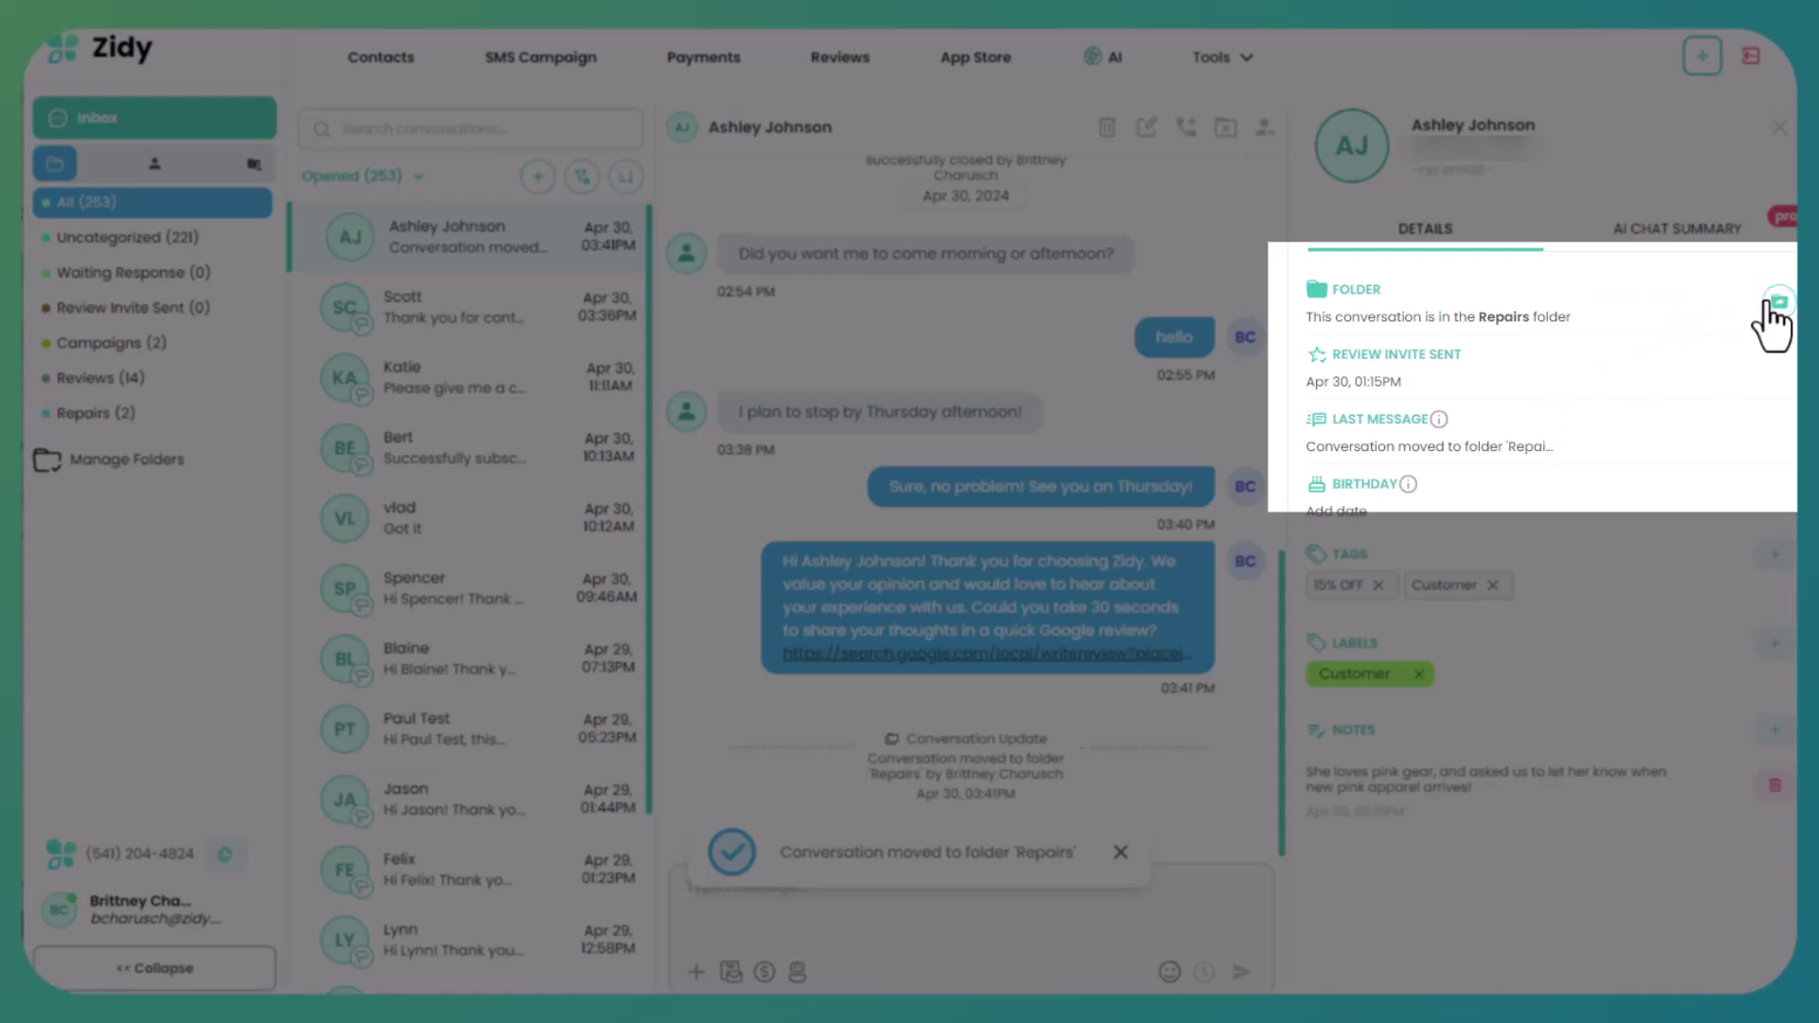
pyautogui.click(1772, 305)
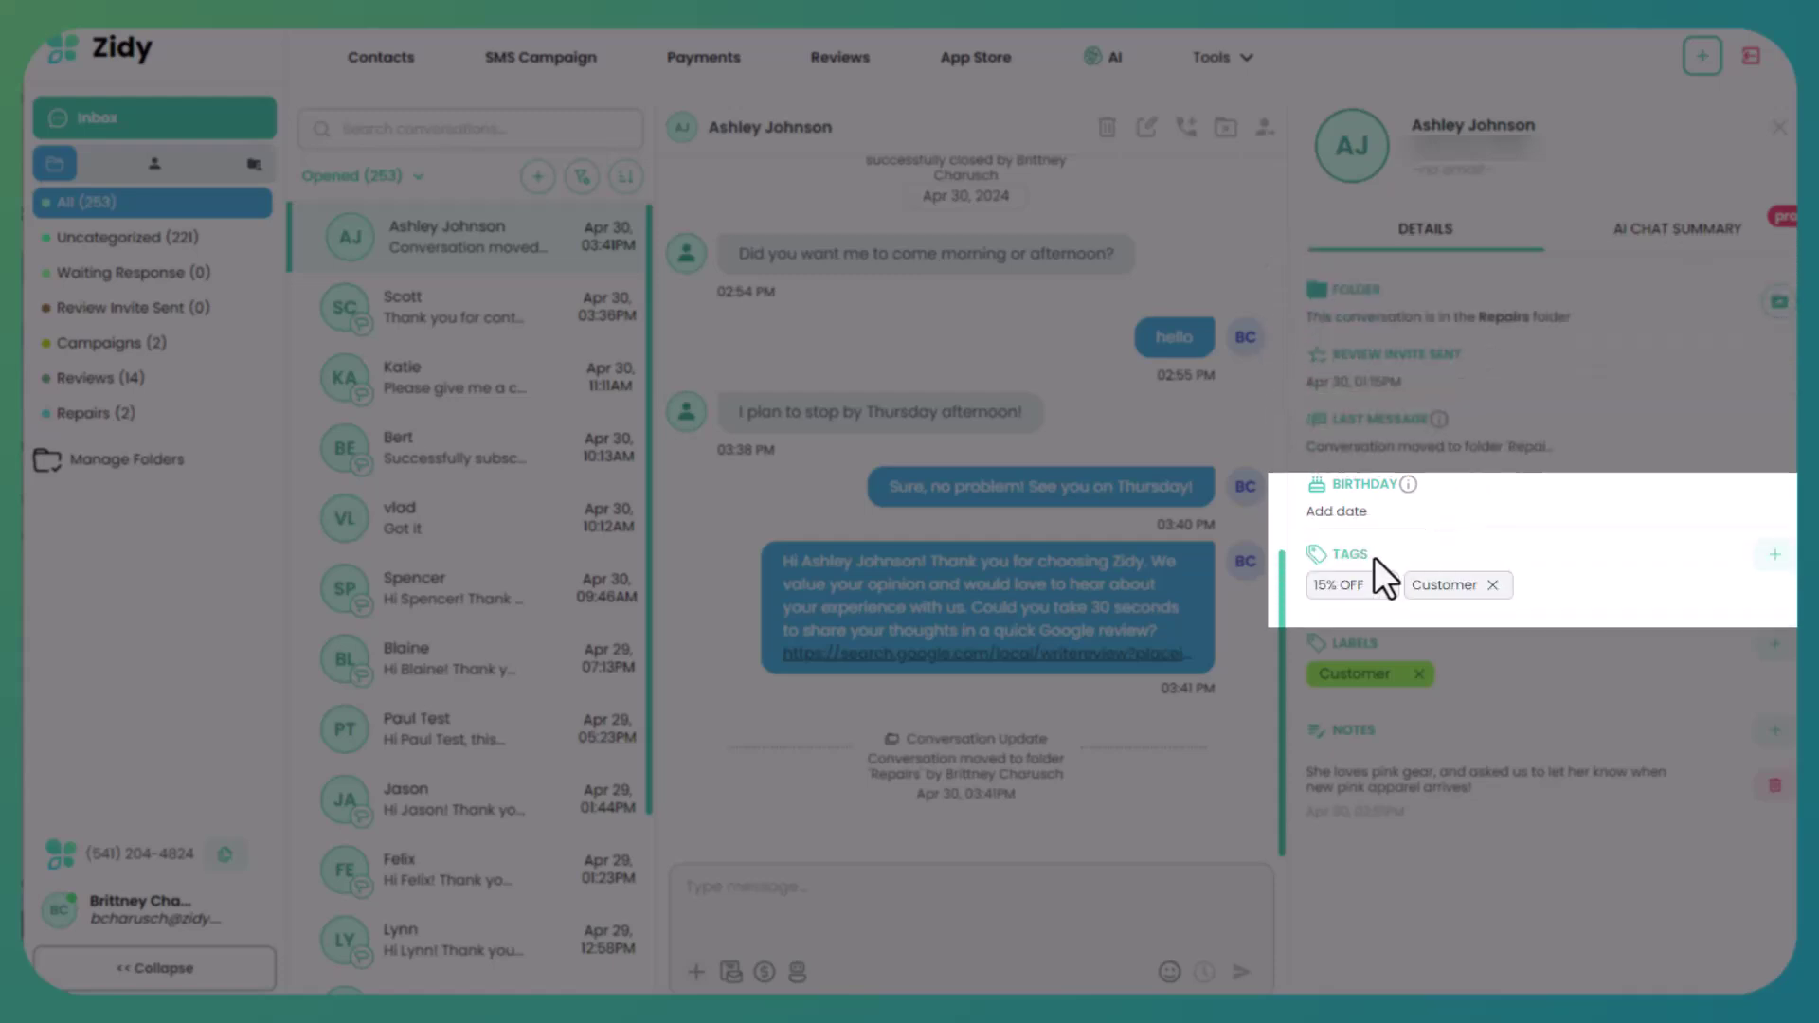
# Add the existing February Bike sale tag and a new NEW CUSTOMER tag, then save.
pyautogui.click(1772, 557)
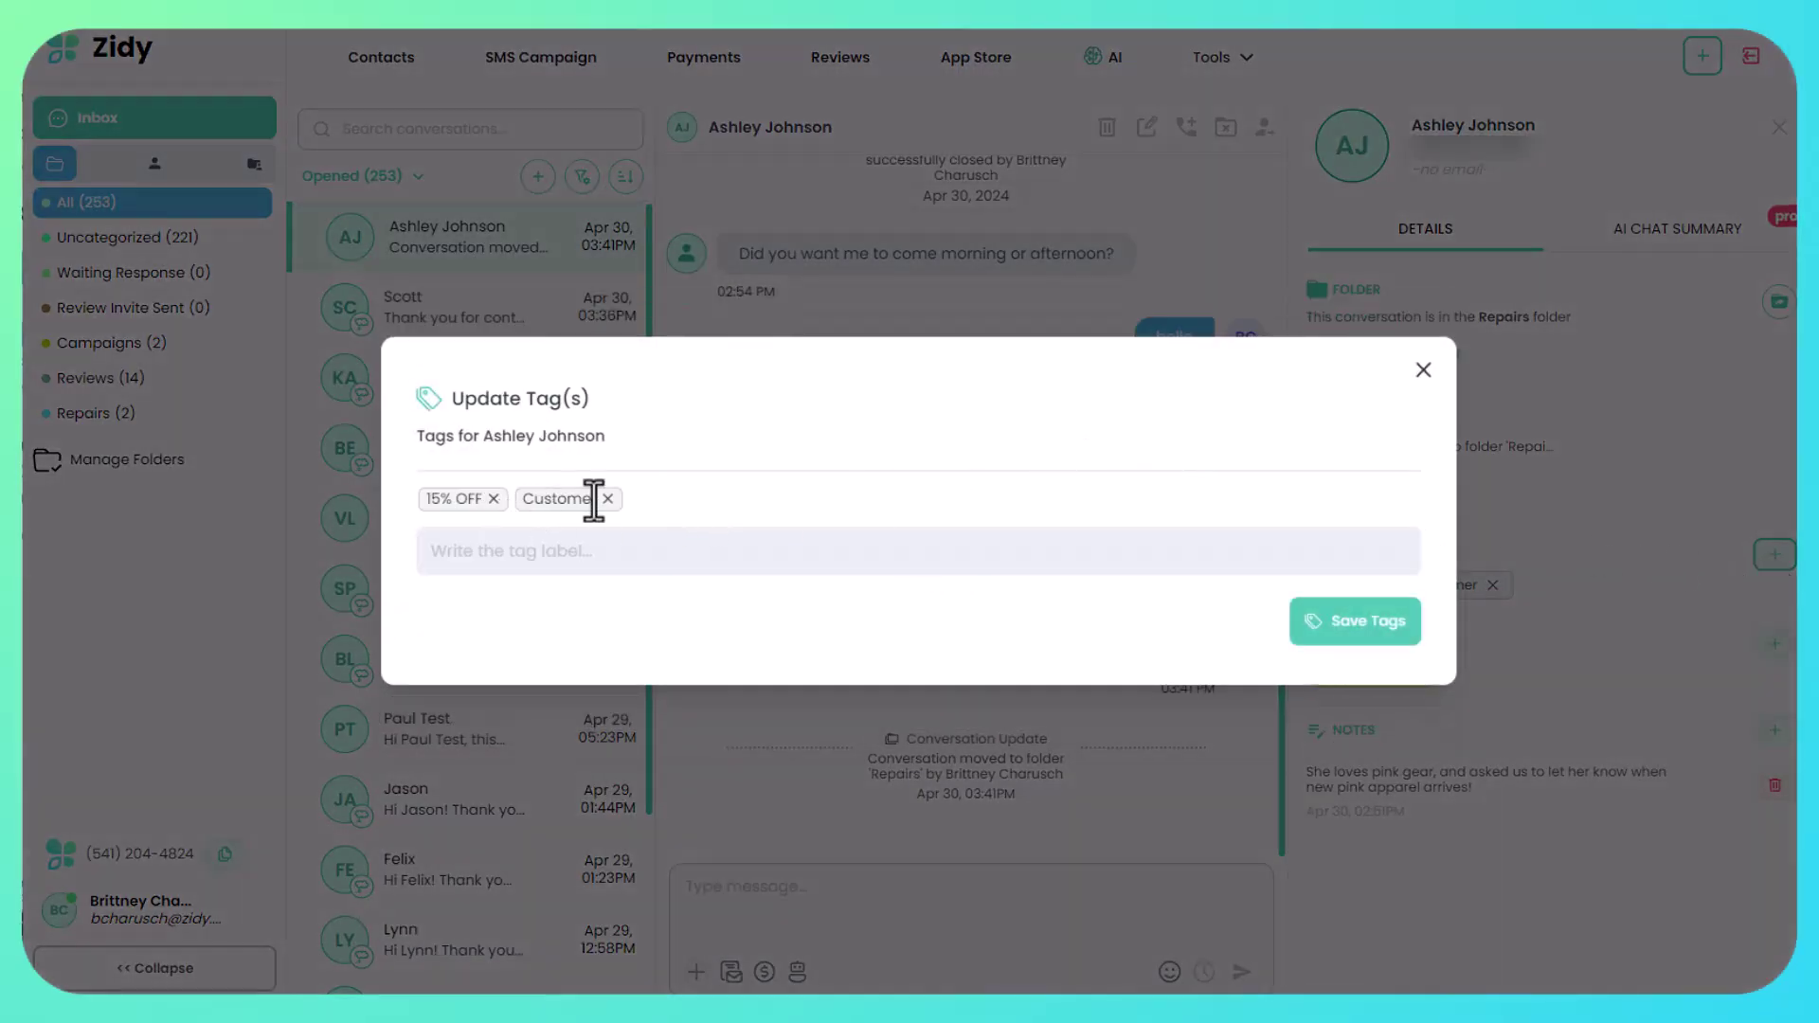
pyautogui.click(543, 549)
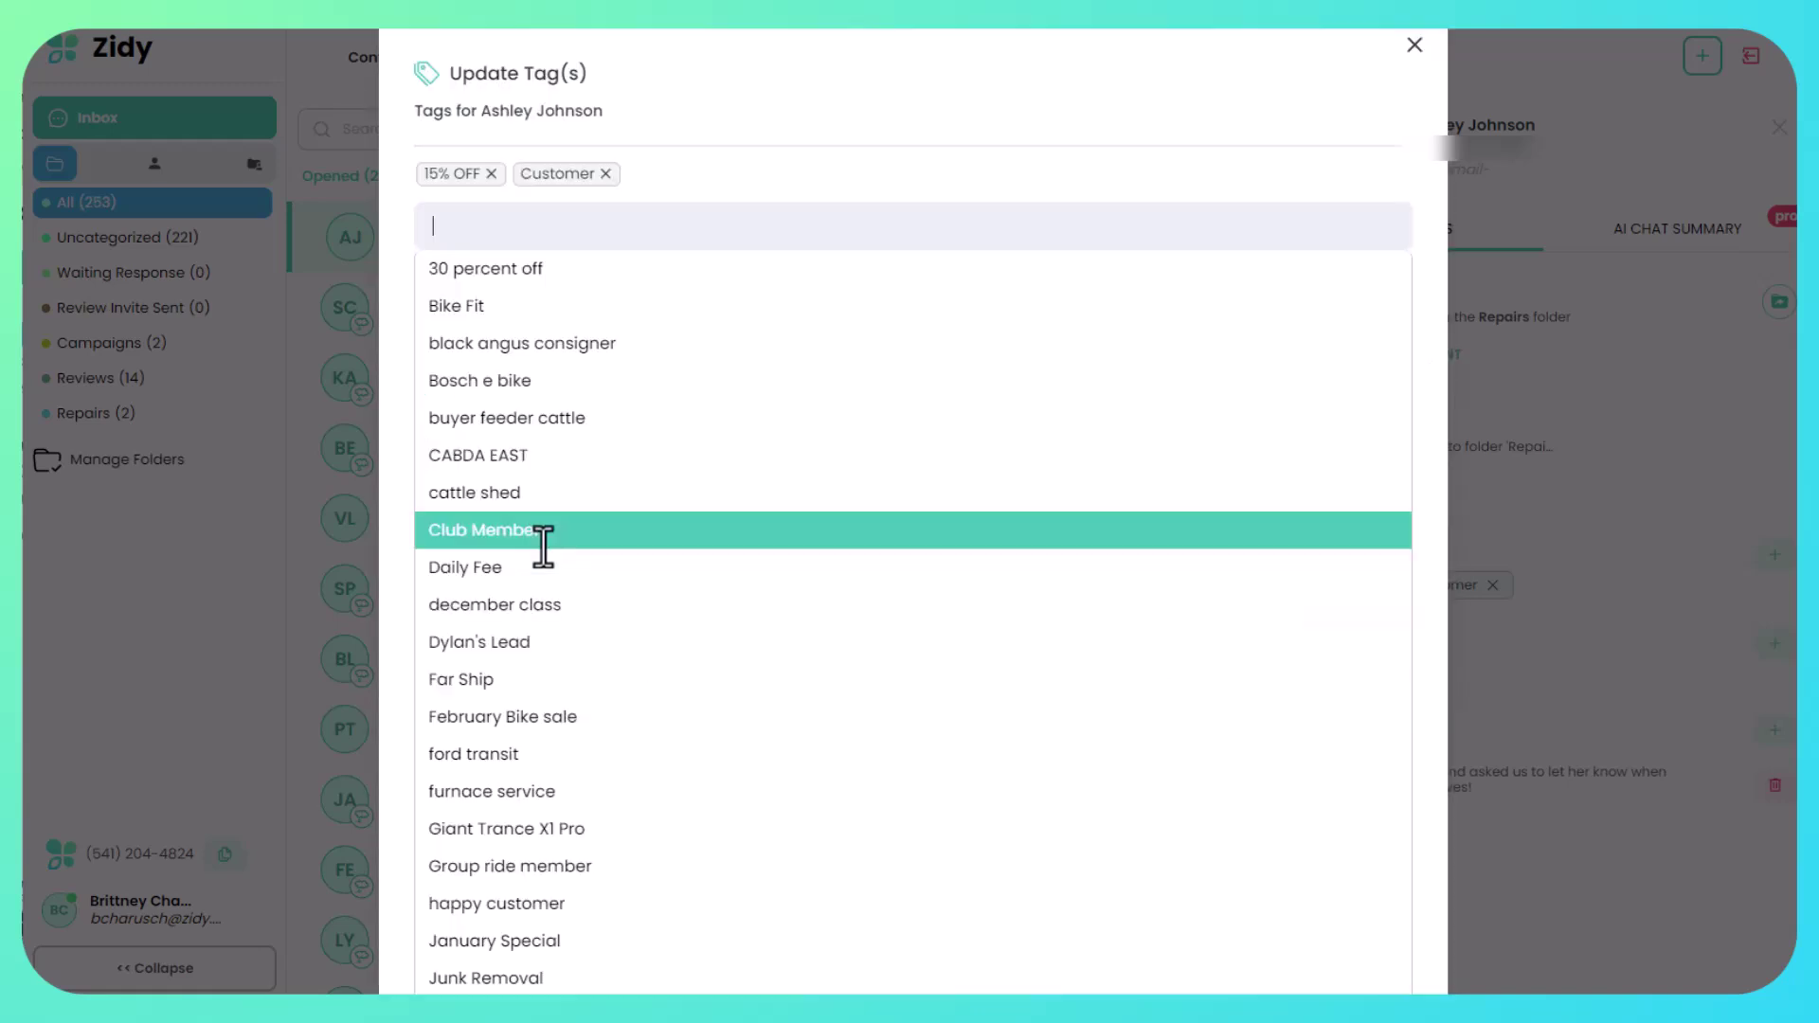
pyautogui.scroll(-2, 692, 786)
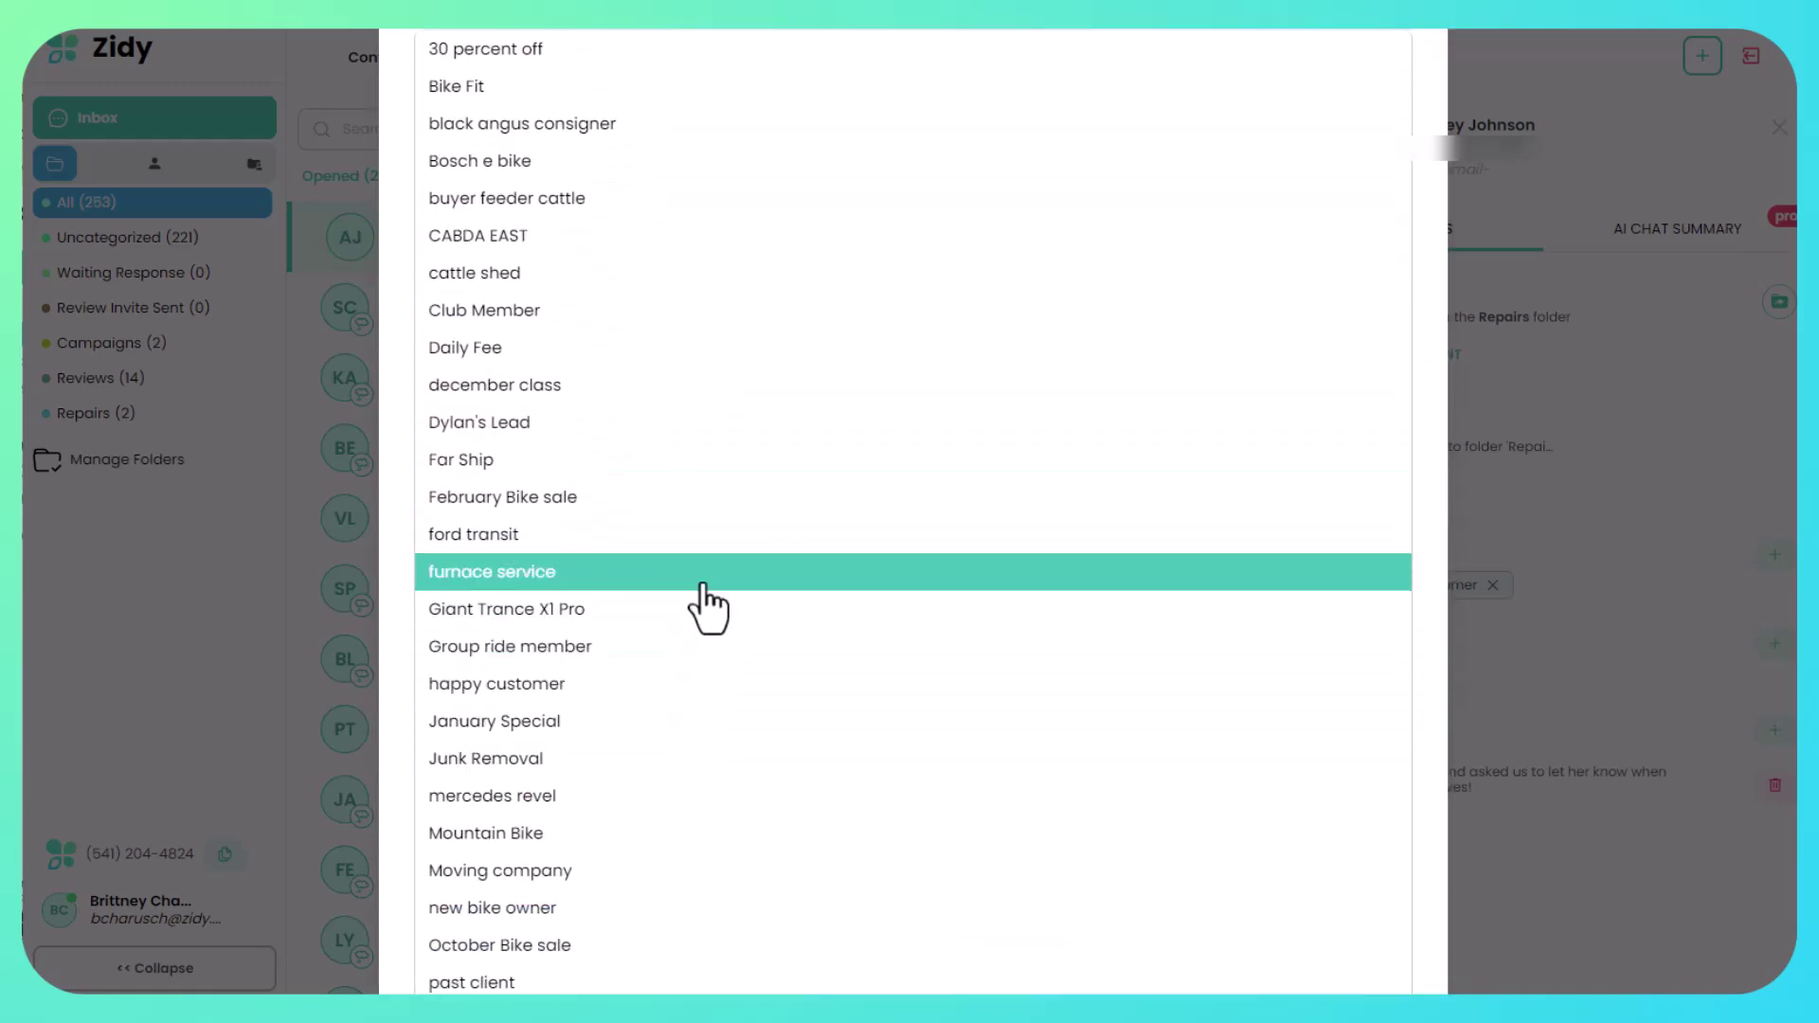
pyautogui.click(730, 510)
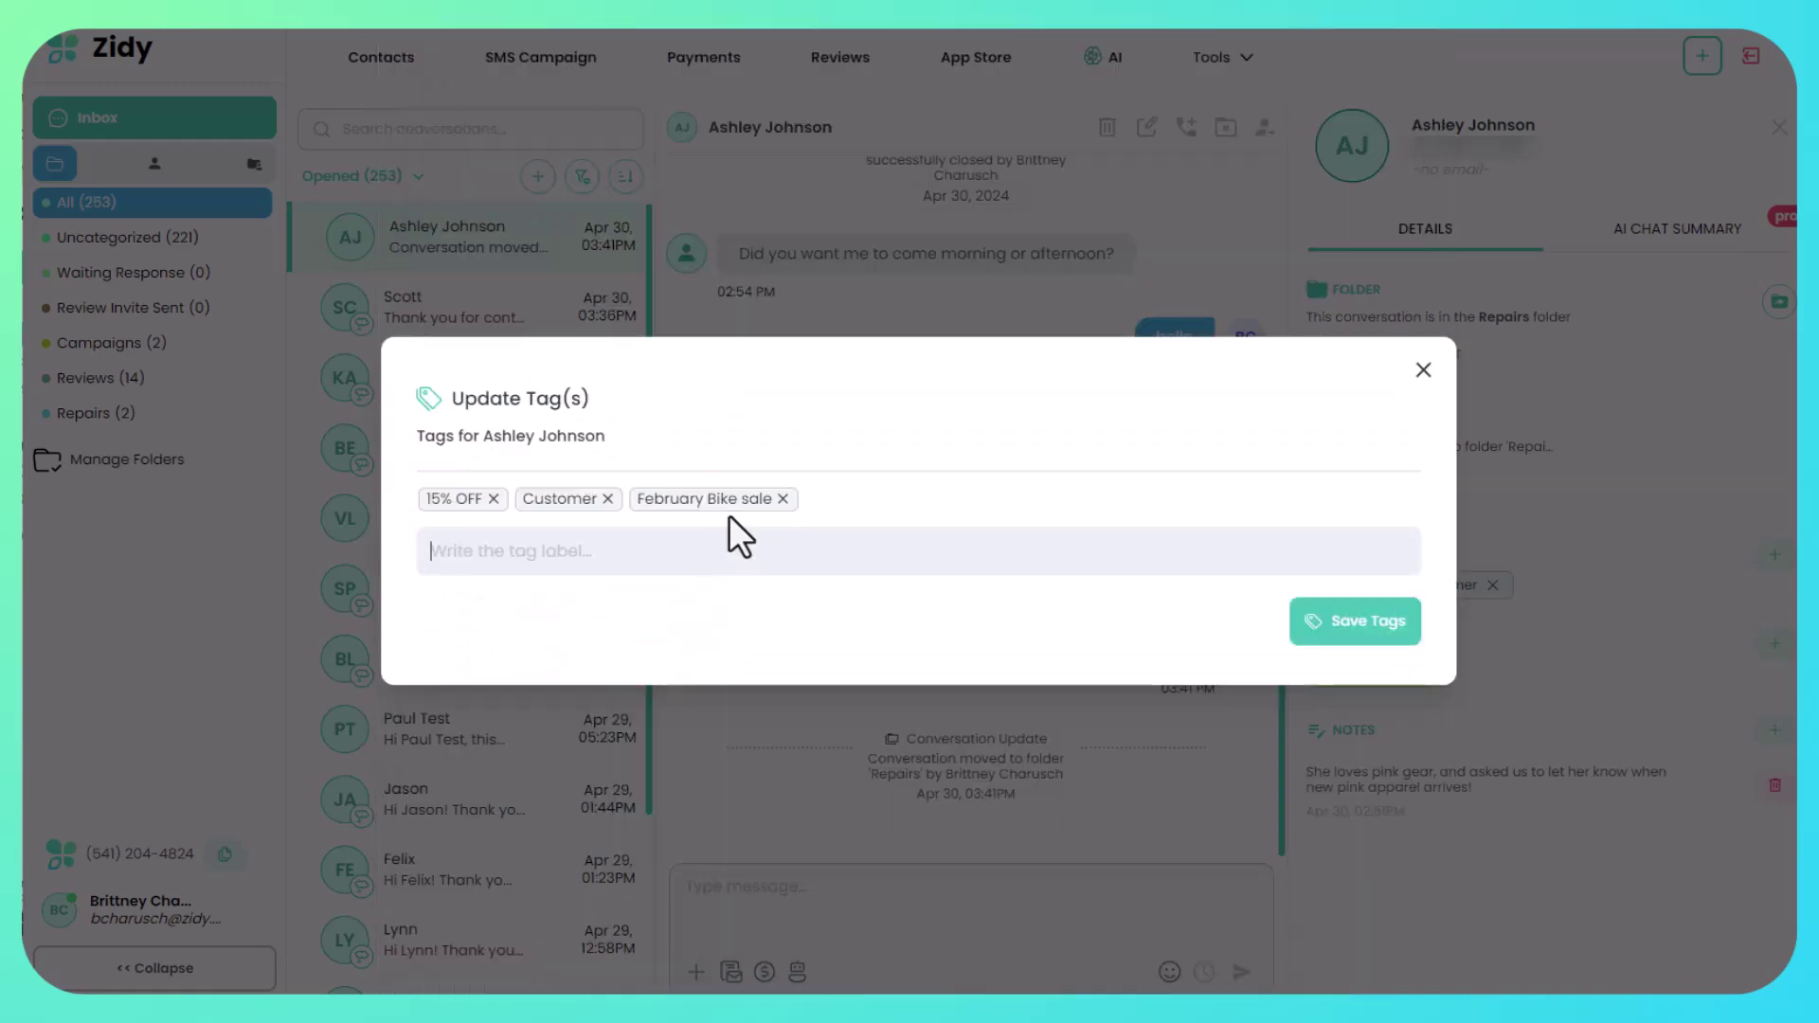
pyautogui.click(1064, 548)
pyautogui.write('NEW CUSTOMER')
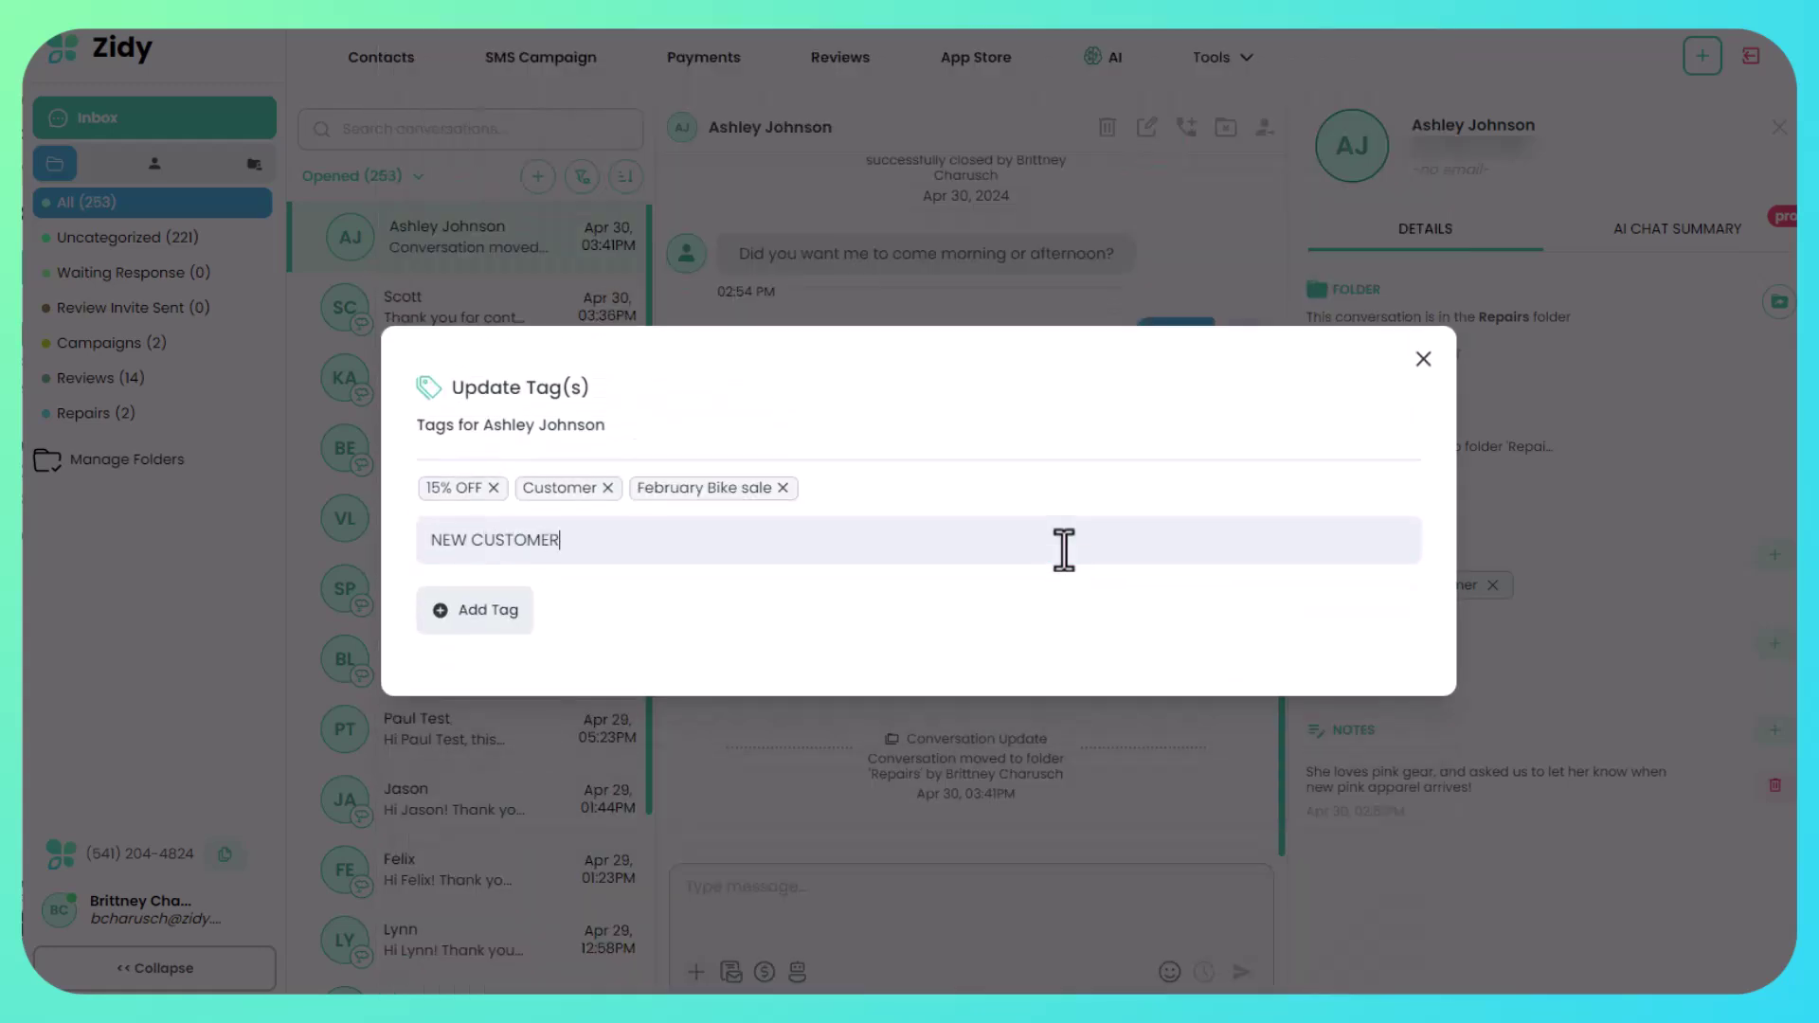
pyautogui.click(474, 625)
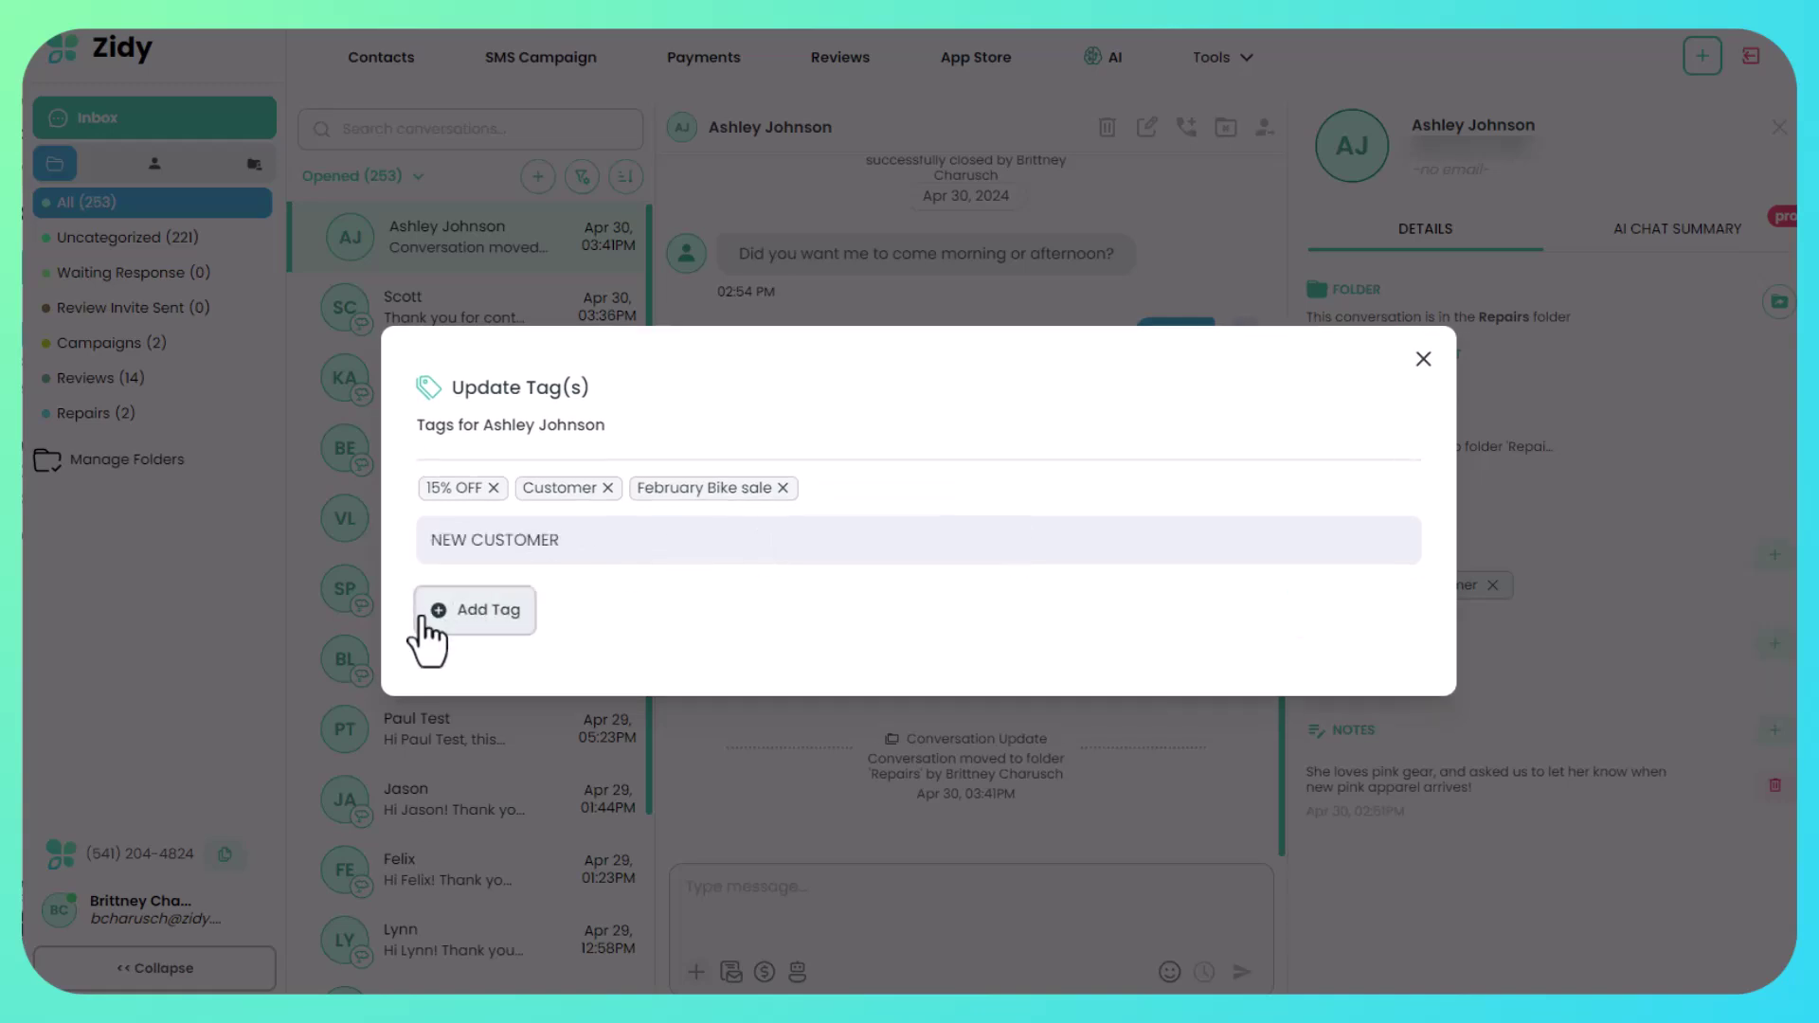
pyautogui.click(474, 626)
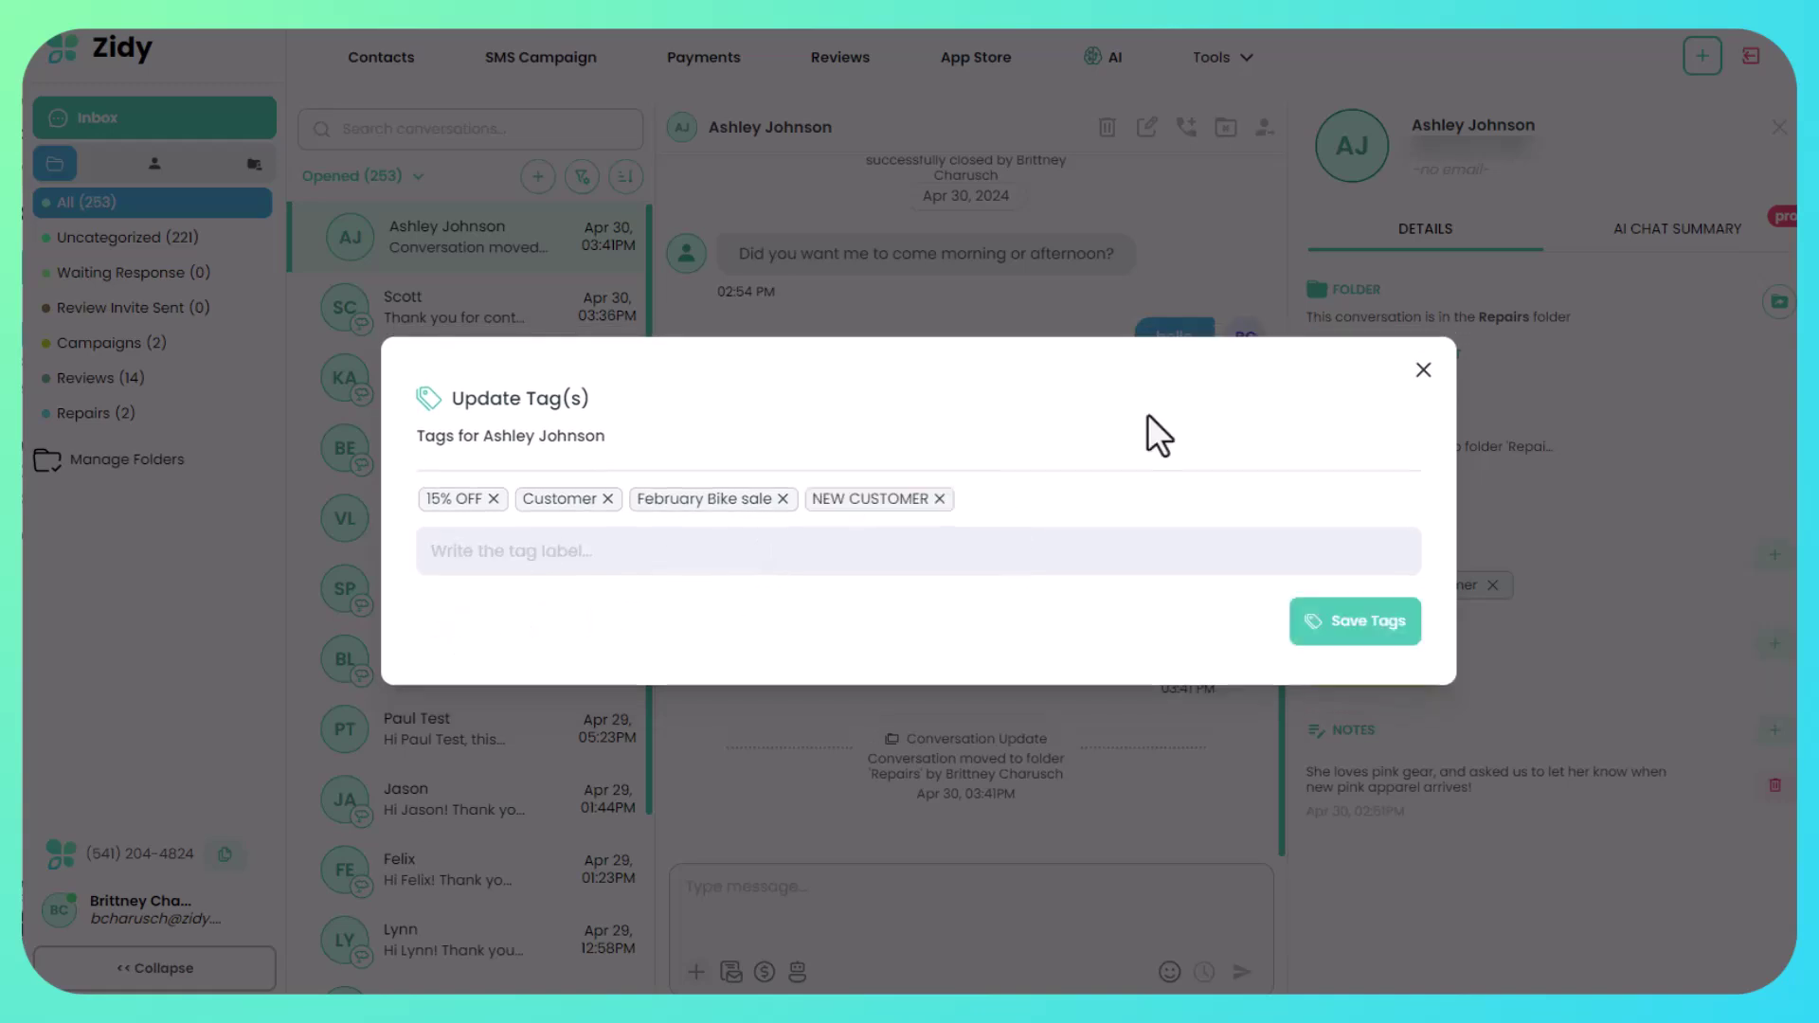
pyautogui.click(1379, 630)
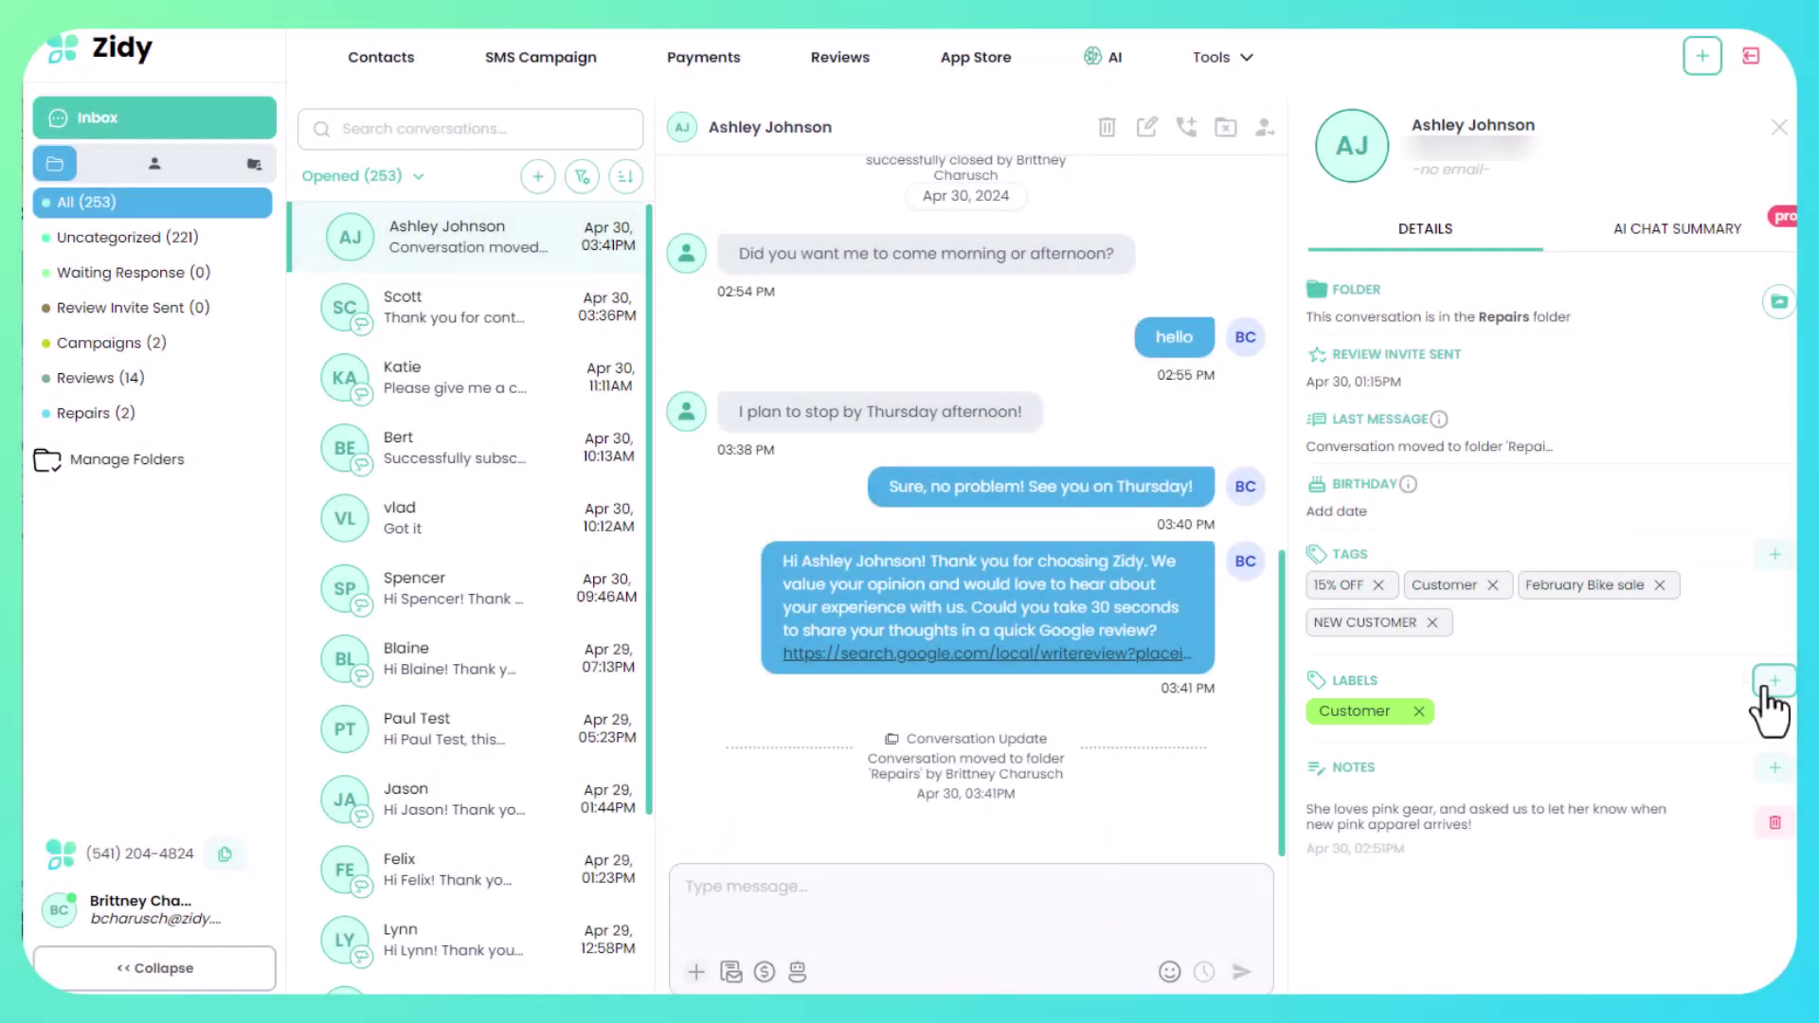
# Create a new green label named Repeat Buyer.
pyautogui.click(1767, 686)
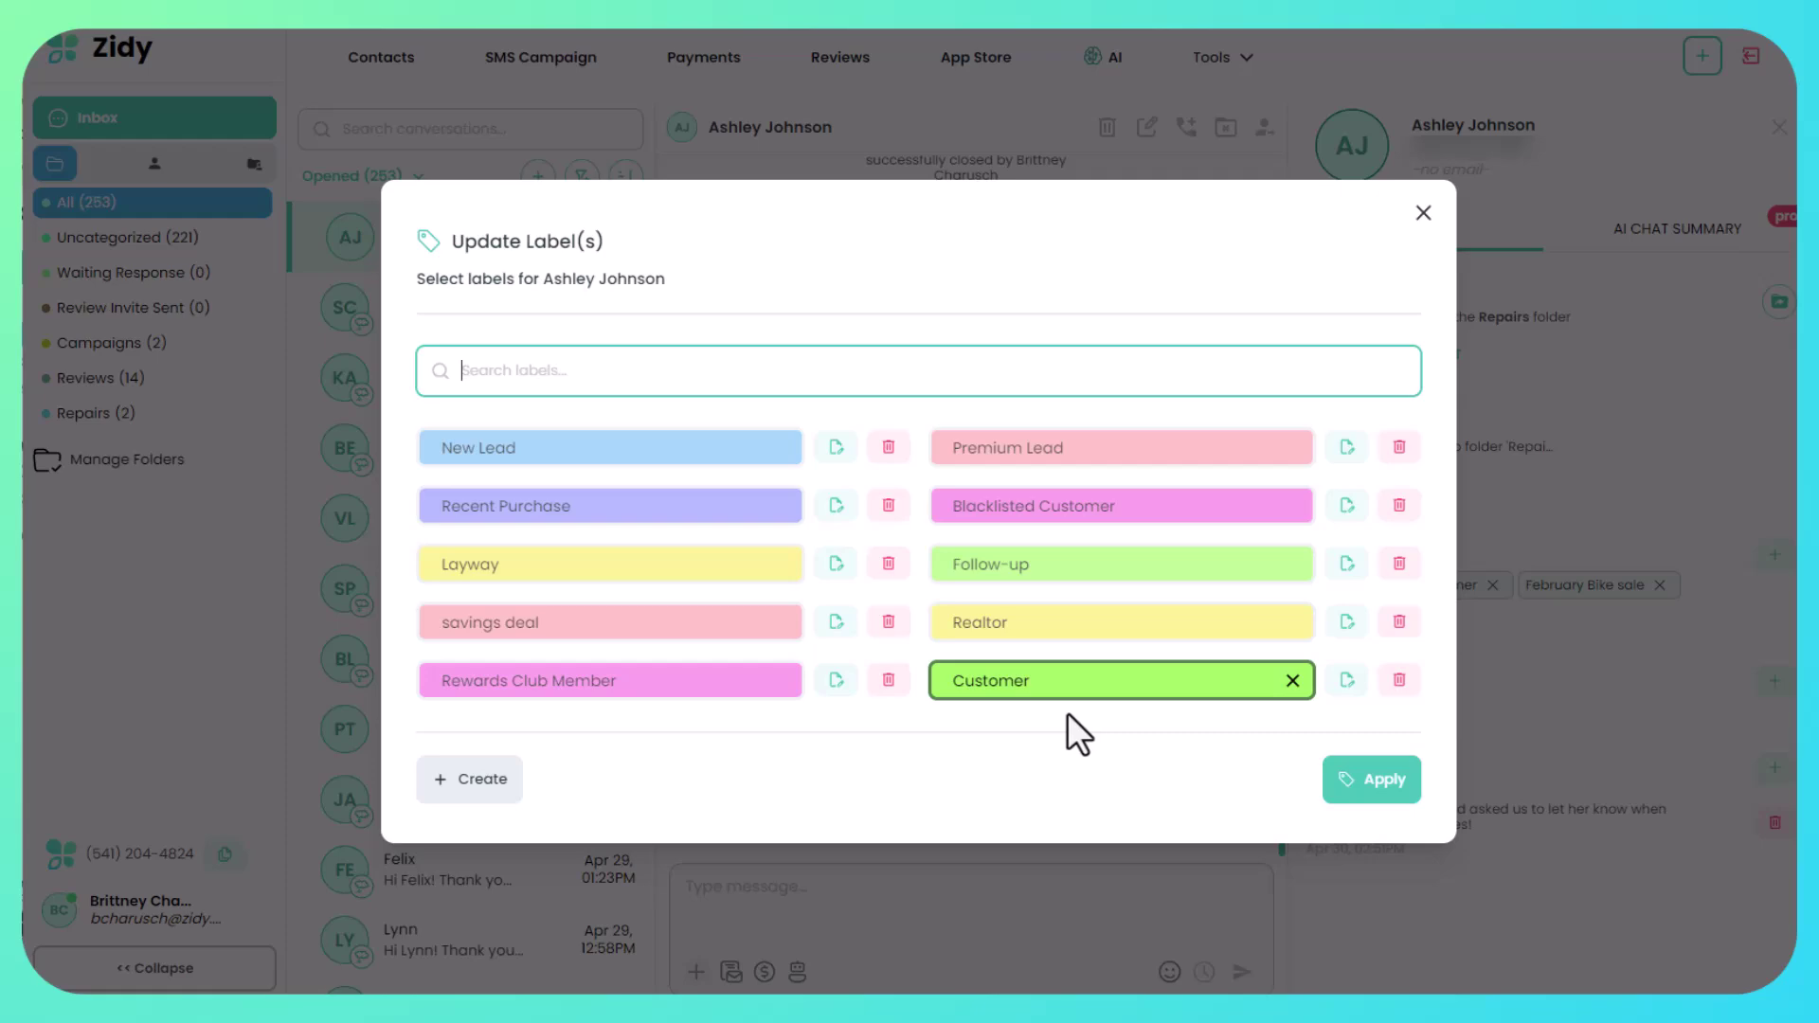
pyautogui.click(483, 779)
pyautogui.click(766, 533)
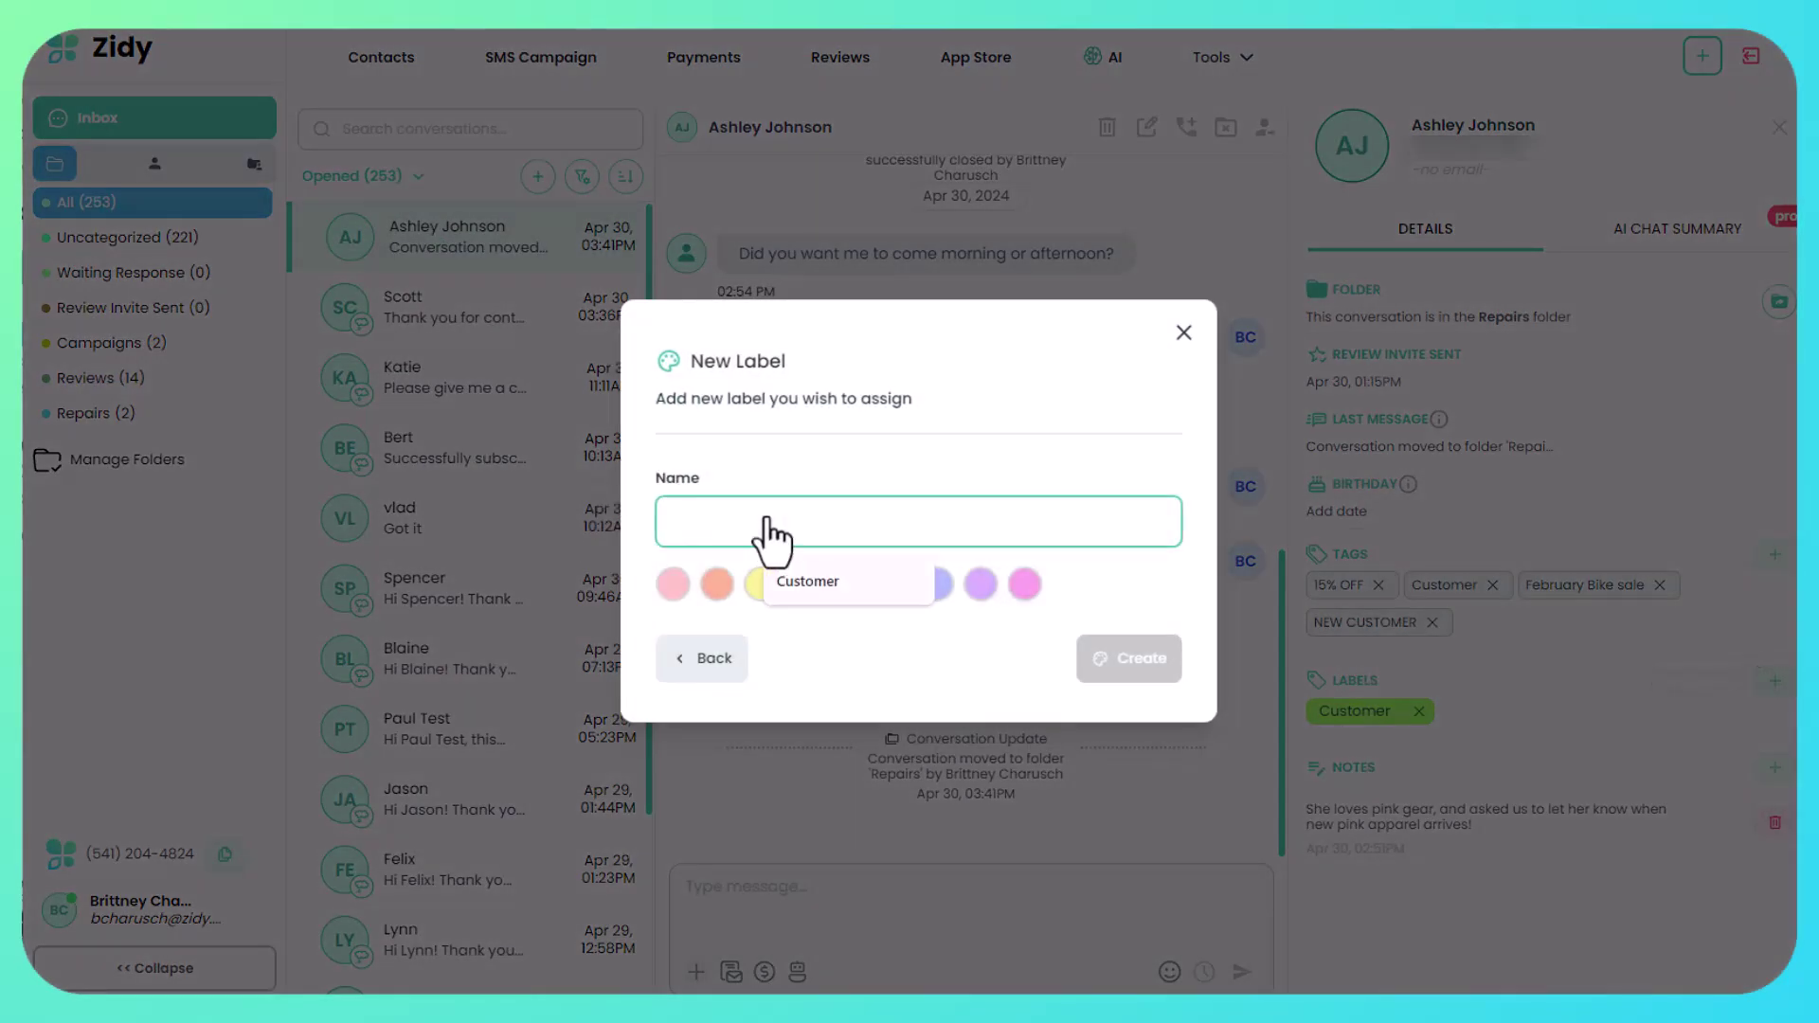
pyautogui.write('Repeat Buyer')
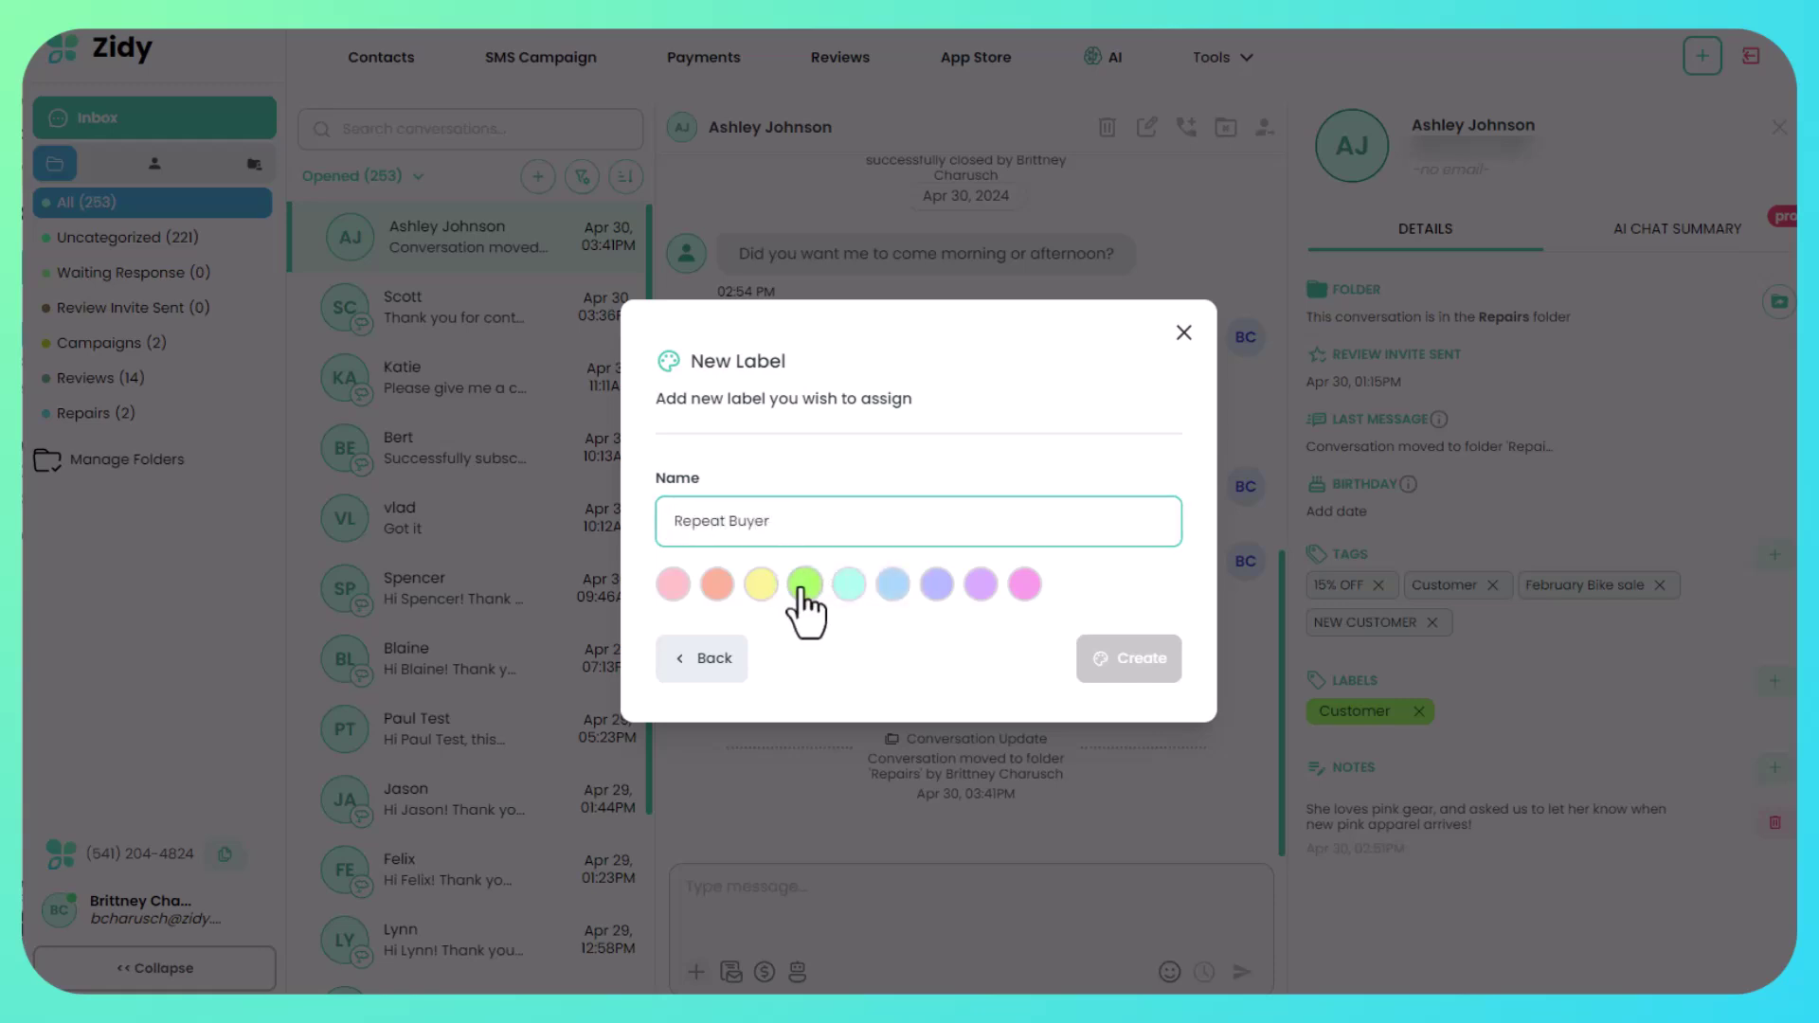
pyautogui.click(804, 584)
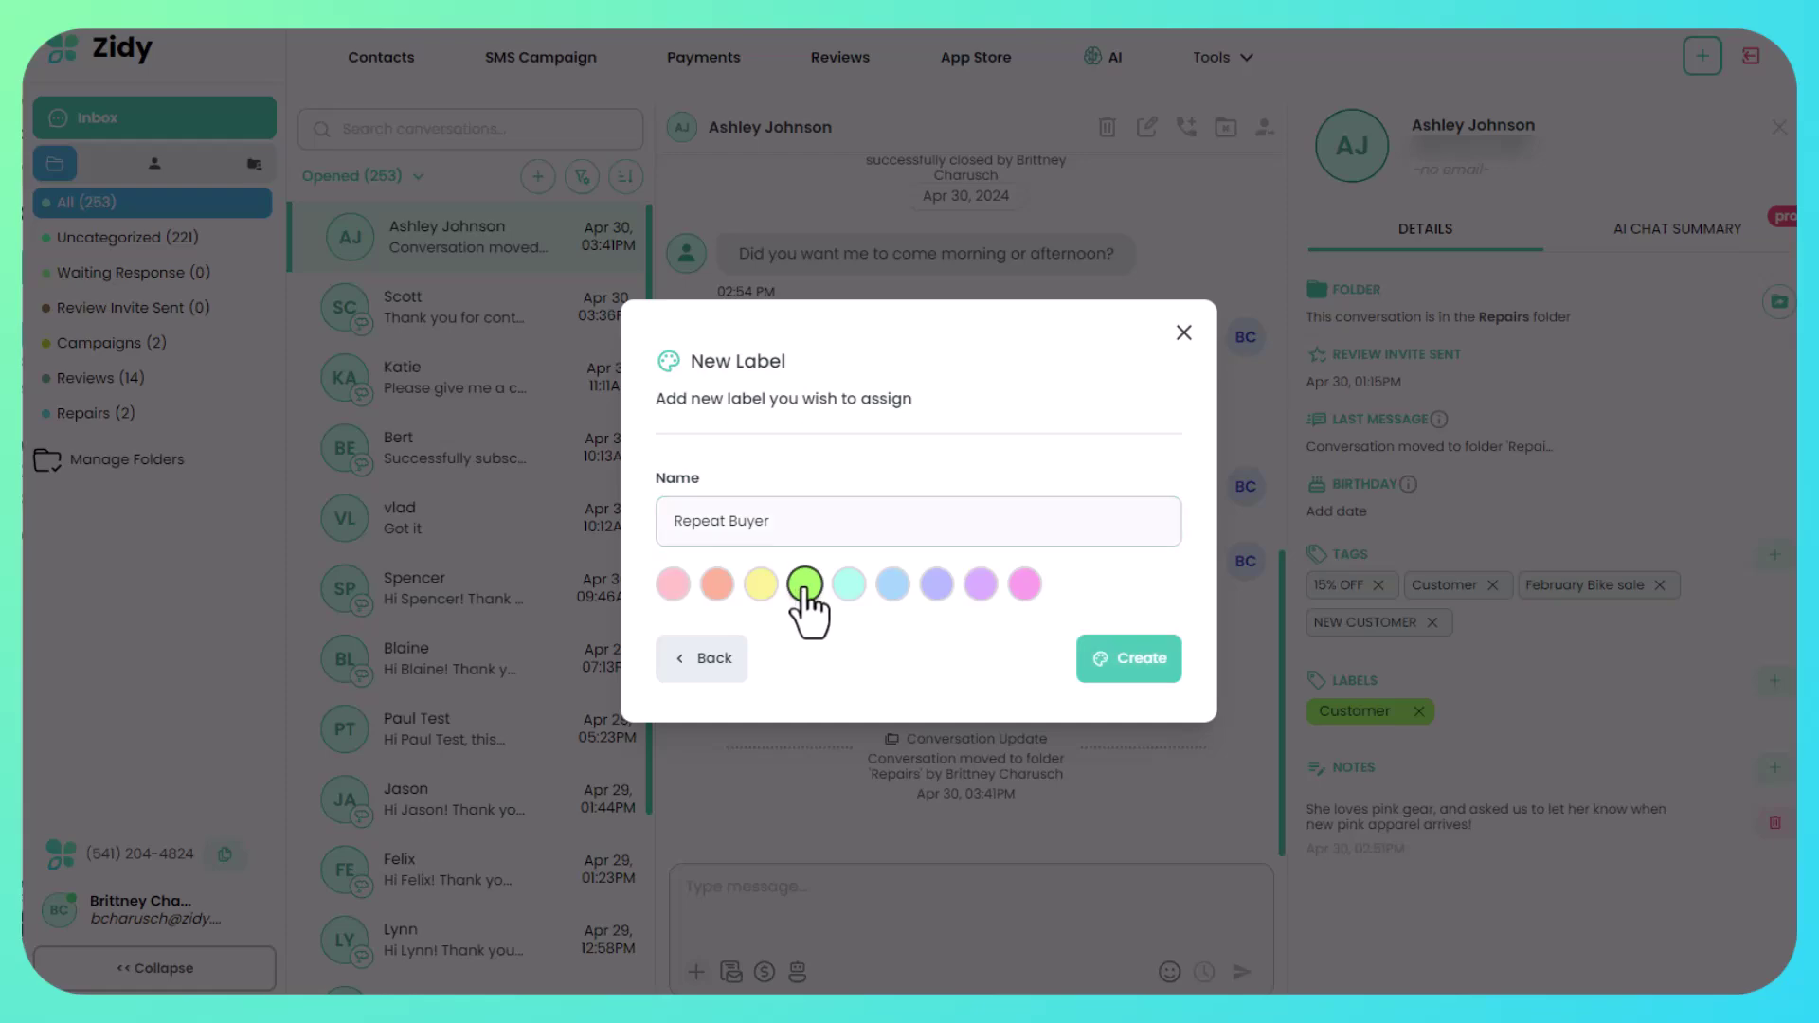
pyautogui.click(1164, 663)
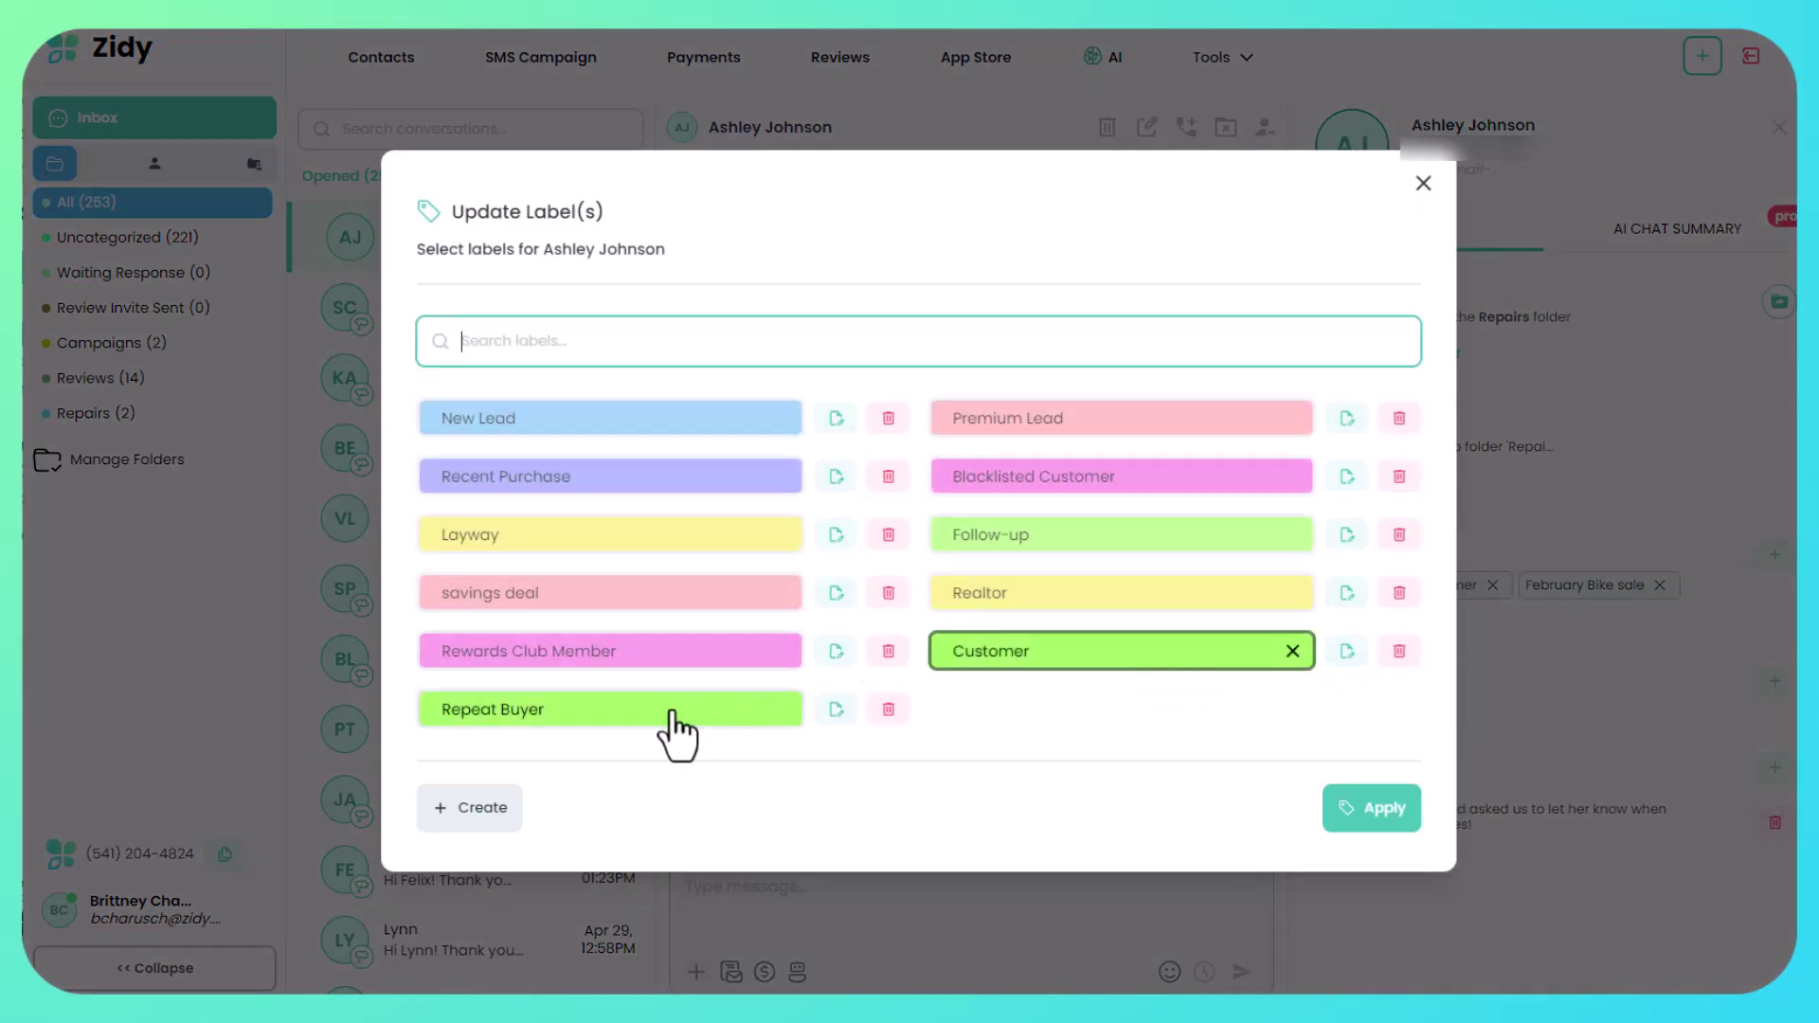
# Apply the Repeat Buyer and Follow-up labels, then highlight and deselect the customer note.
pyautogui.click(663, 718)
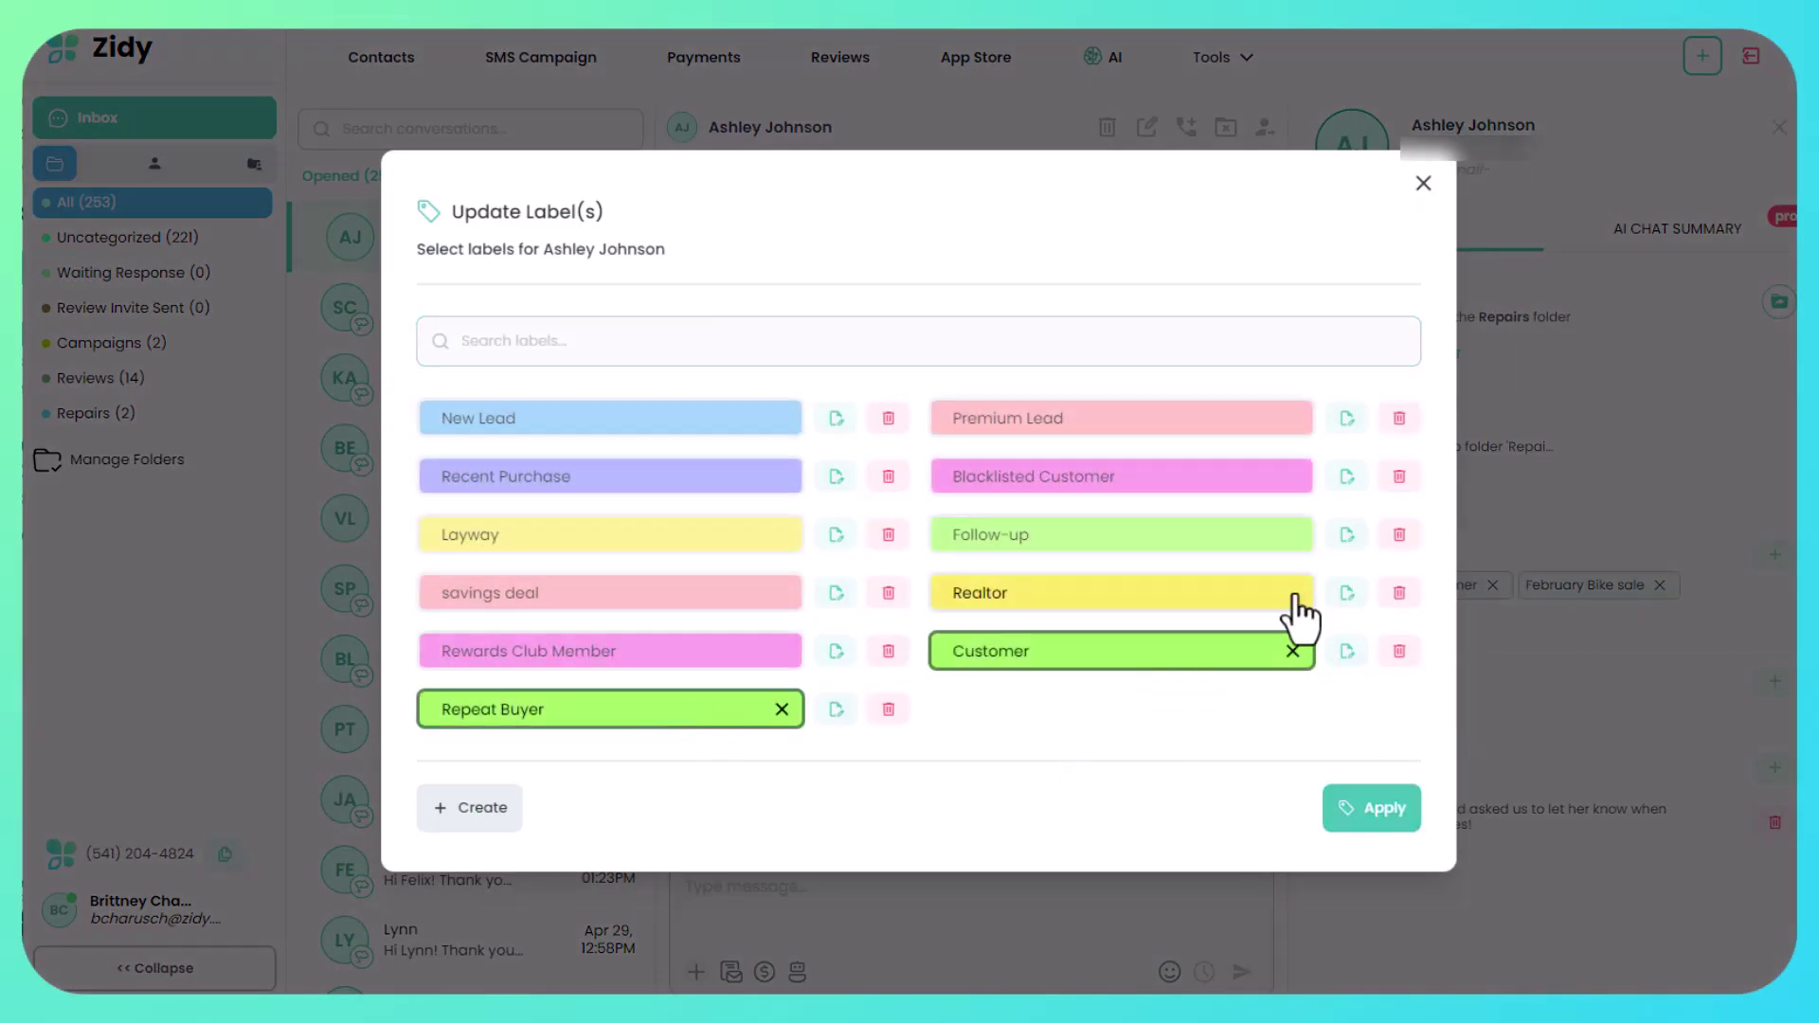
pyautogui.click(1192, 532)
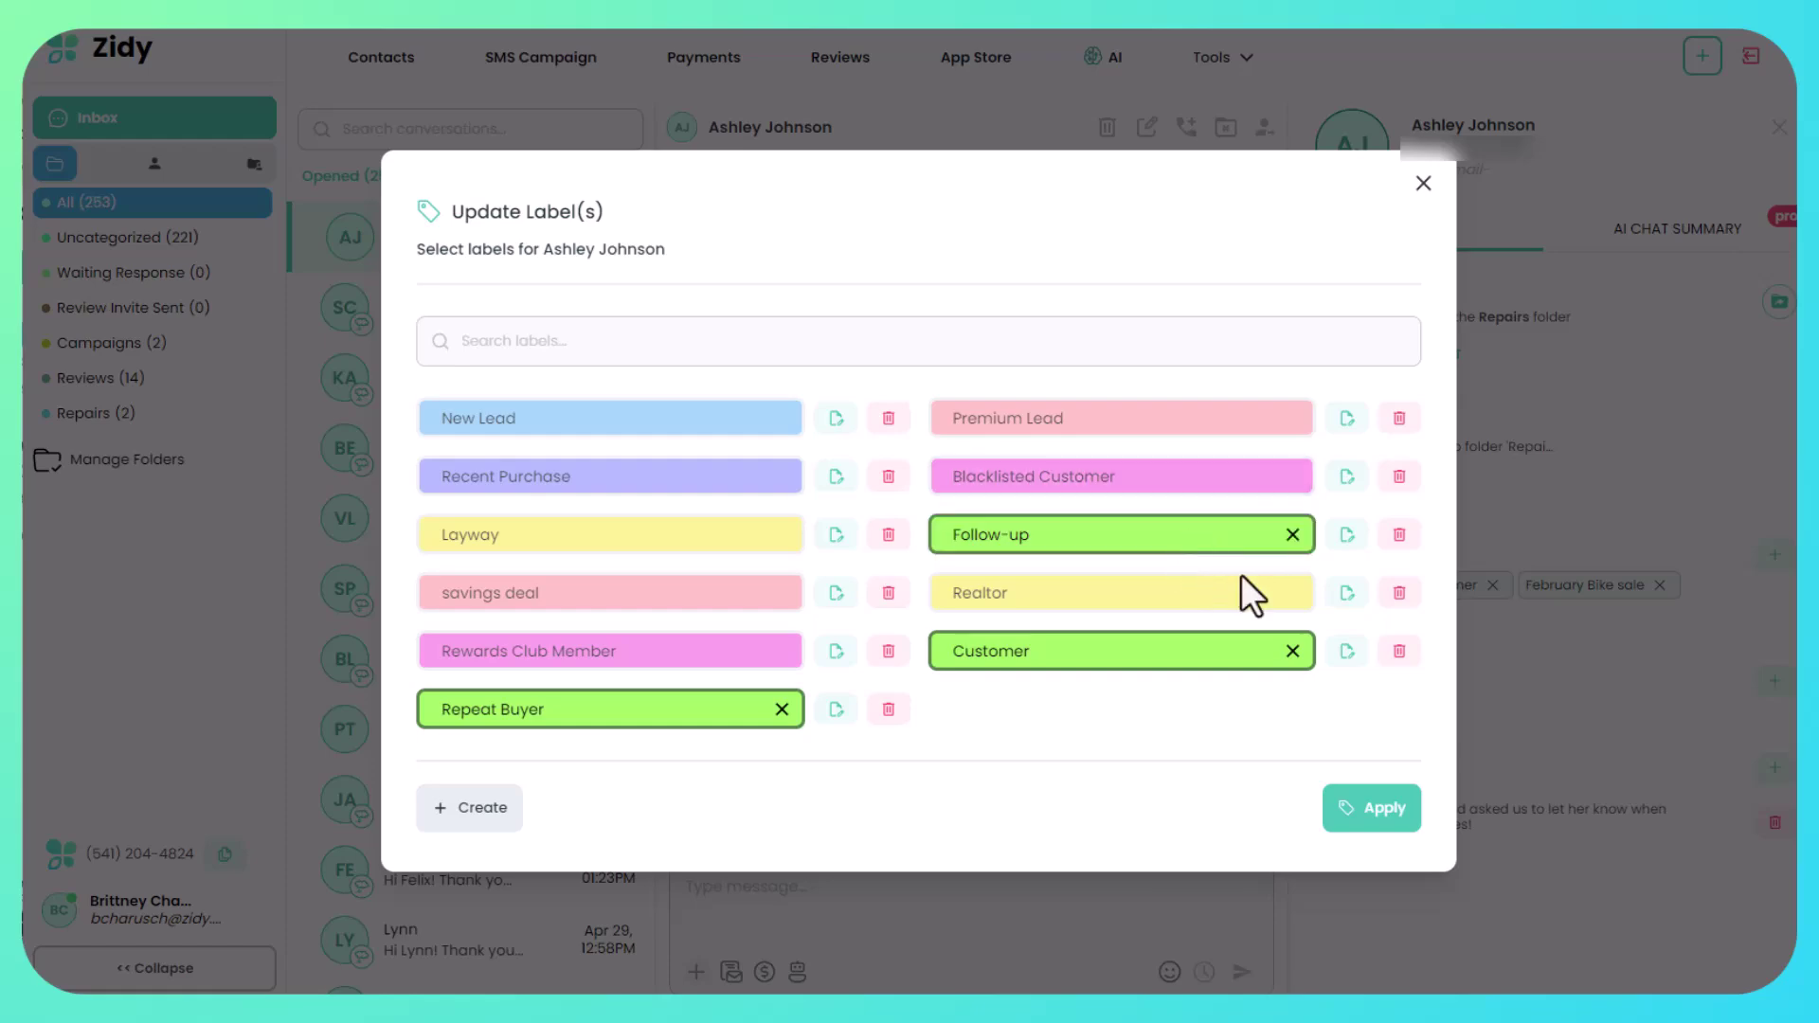
pyautogui.click(1377, 813)
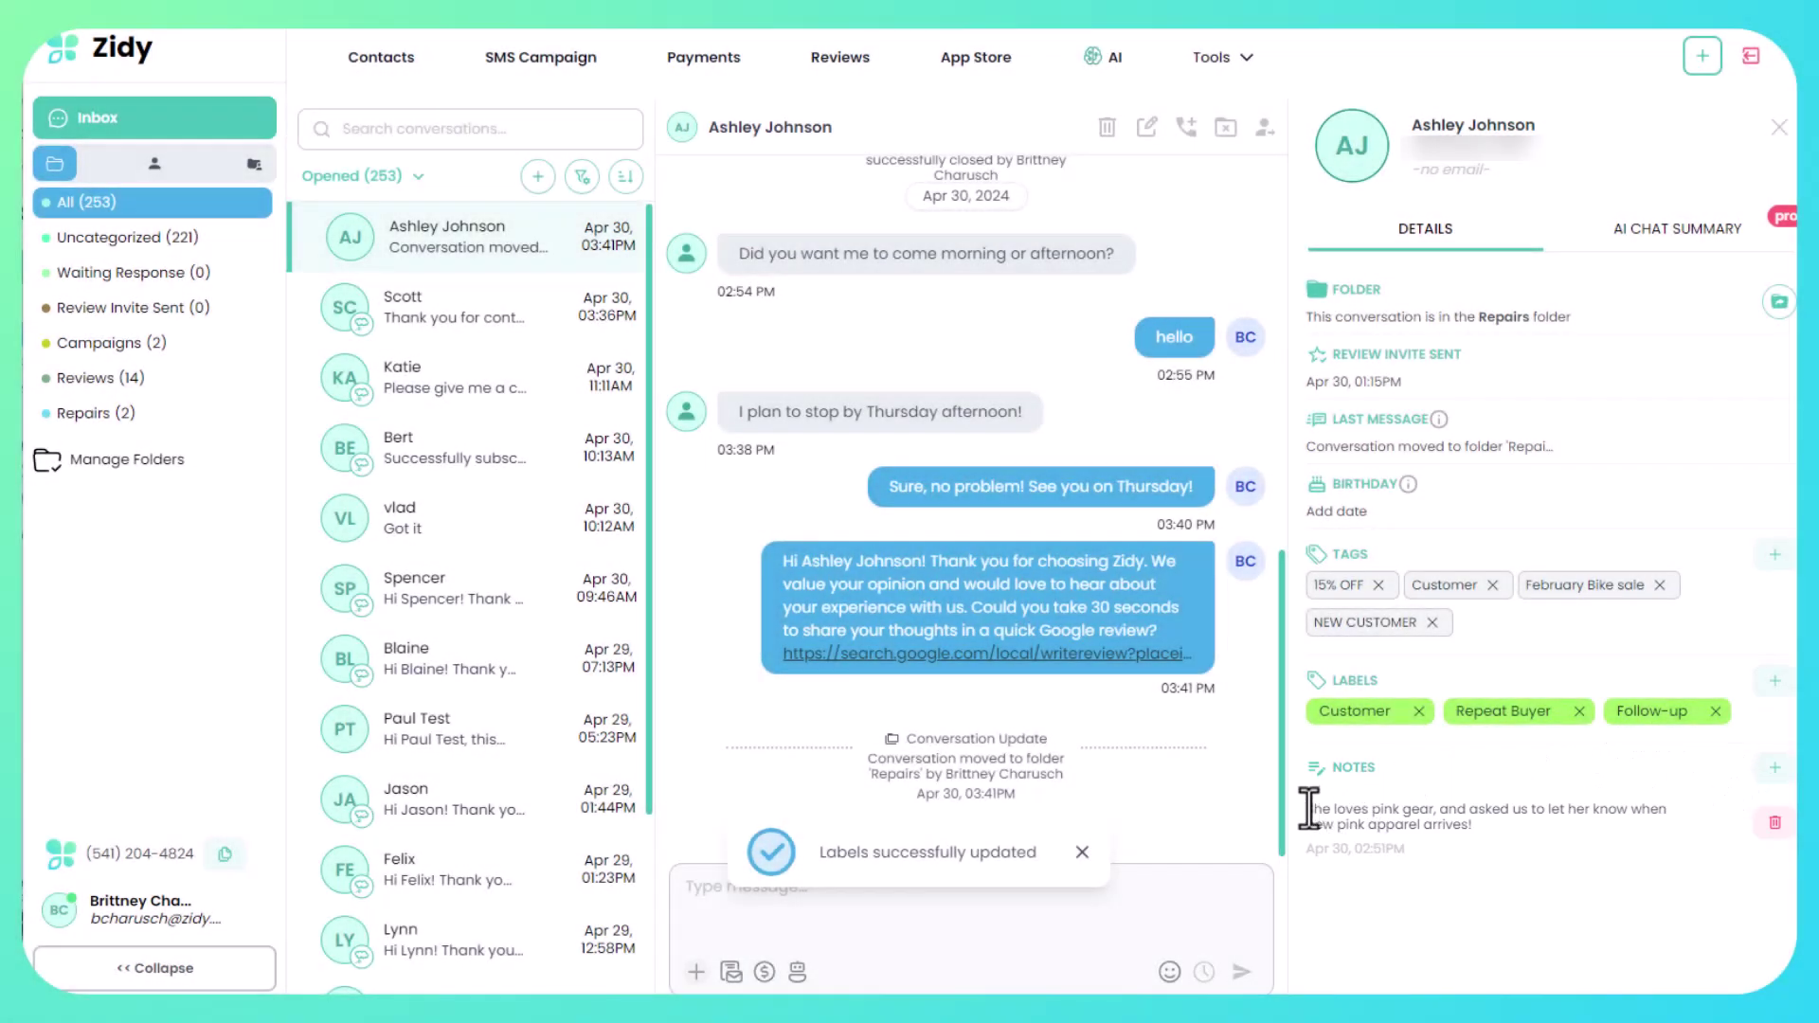
pyautogui.moveTo(1308, 810); pyautogui.dragTo(1520, 831)
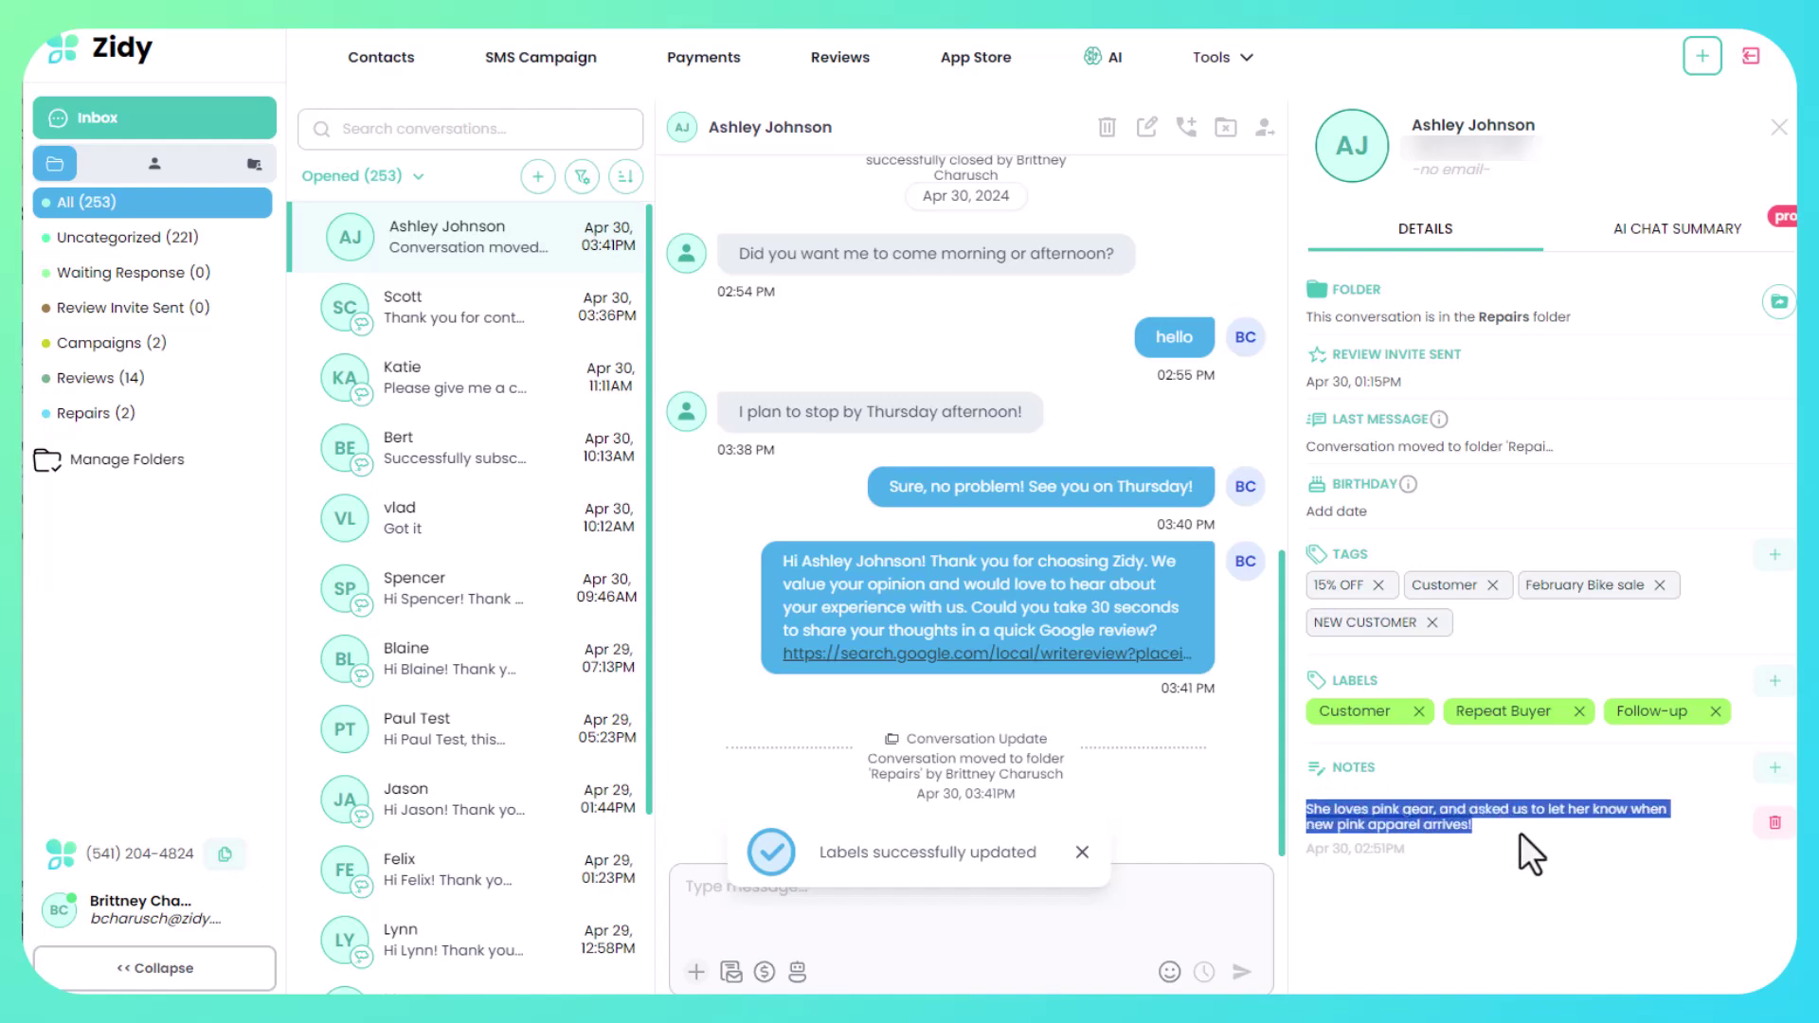
pyautogui.click(1519, 831)
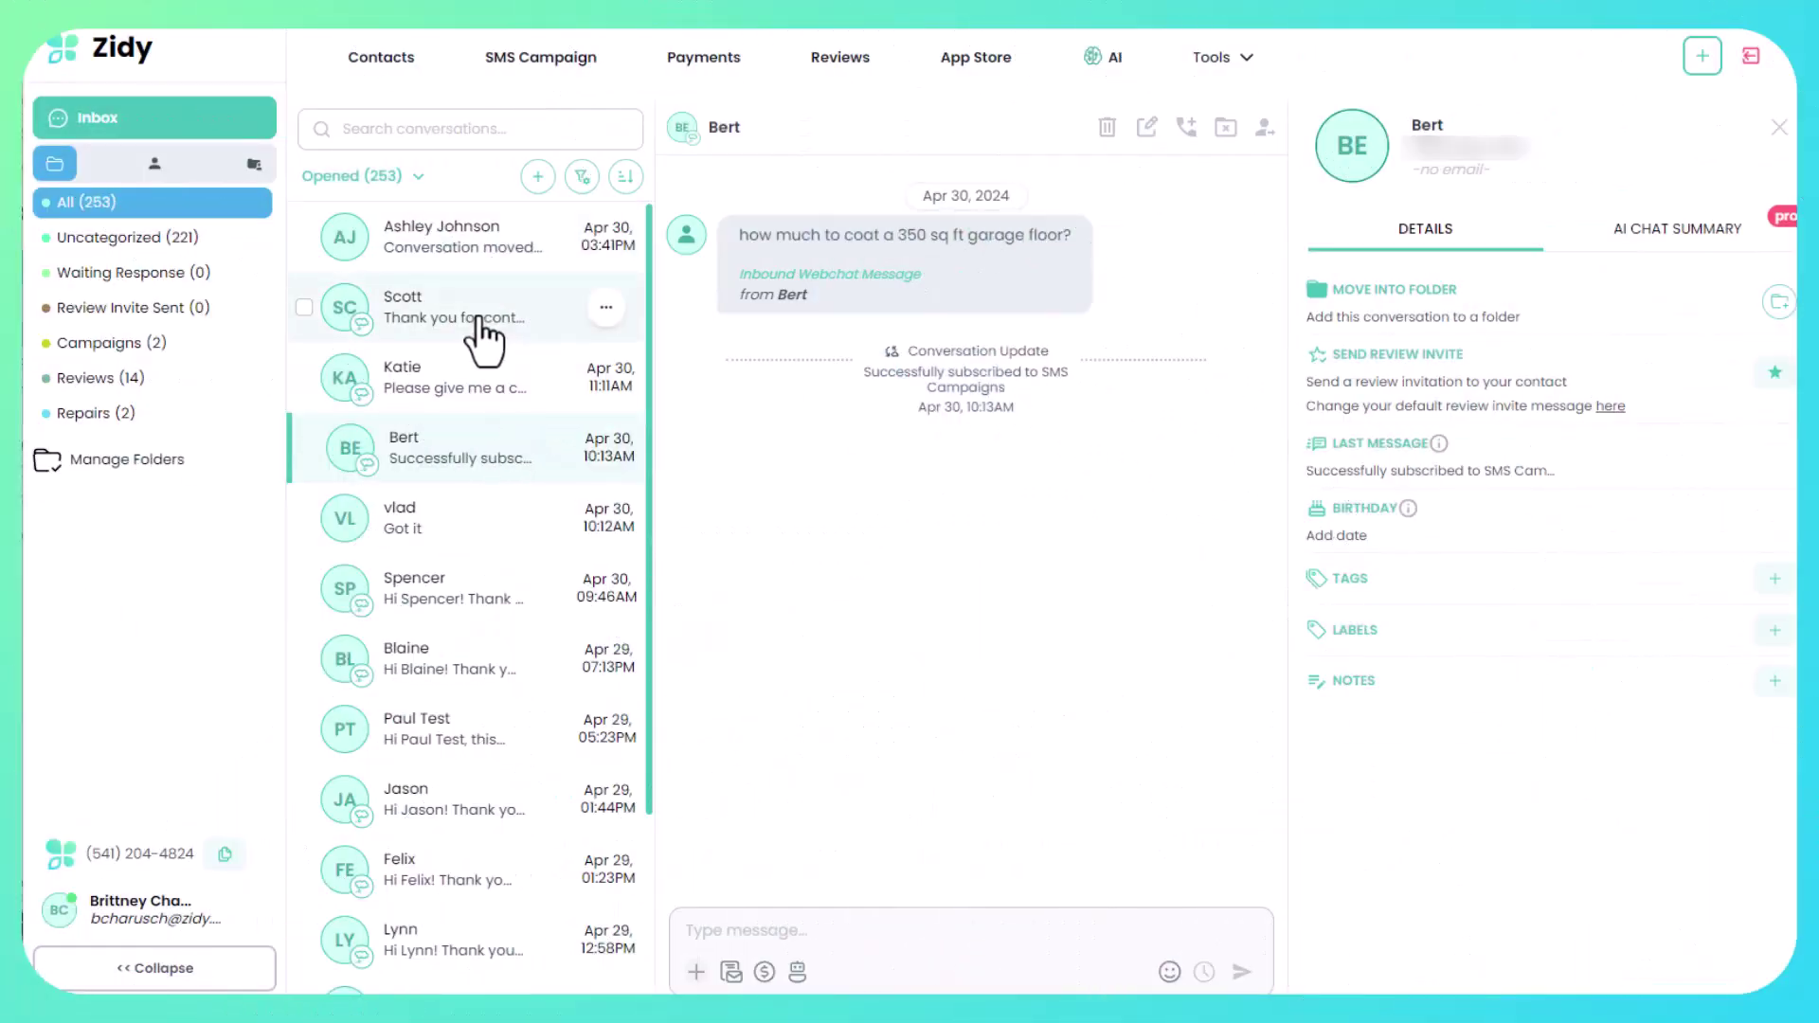
# Open the second conversation in the list, the customer asking about tune-up pricing.
pyautogui.click(480, 322)
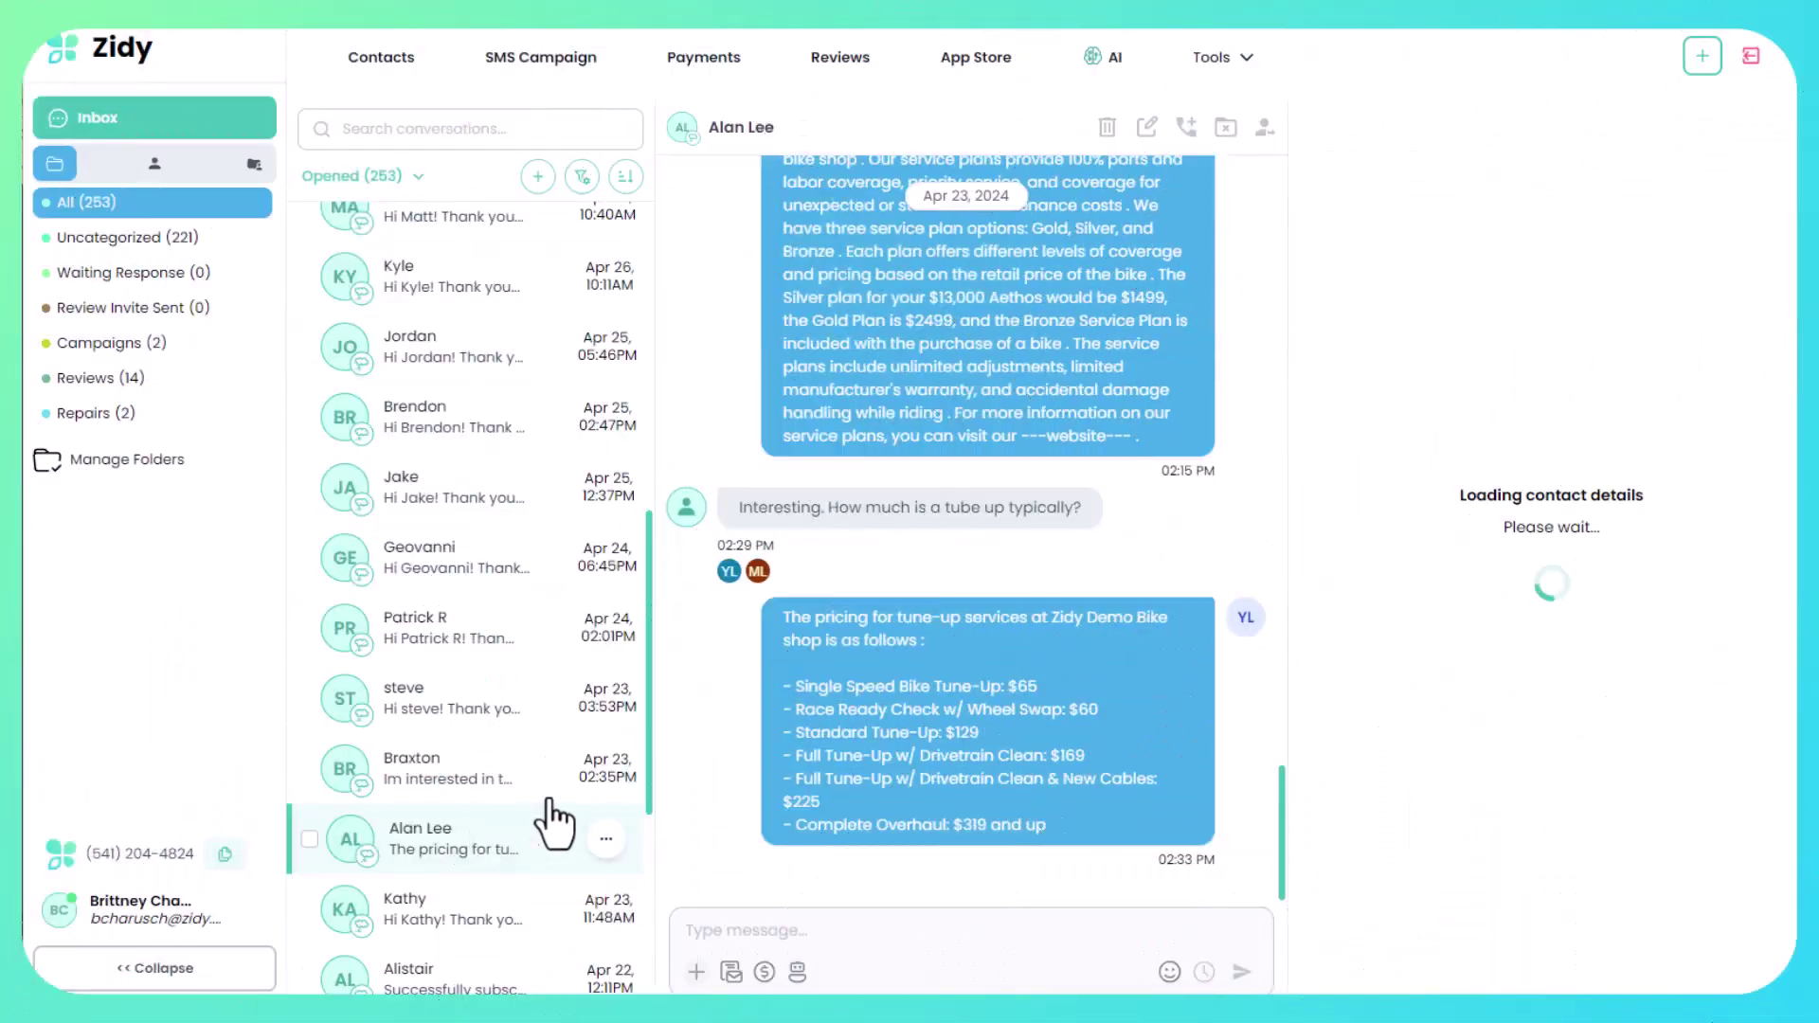
# Show the customer's AI chat summary by week, covering Apr 14–20 and Apr 21–27.
pyautogui.scroll(15, 974, 507)
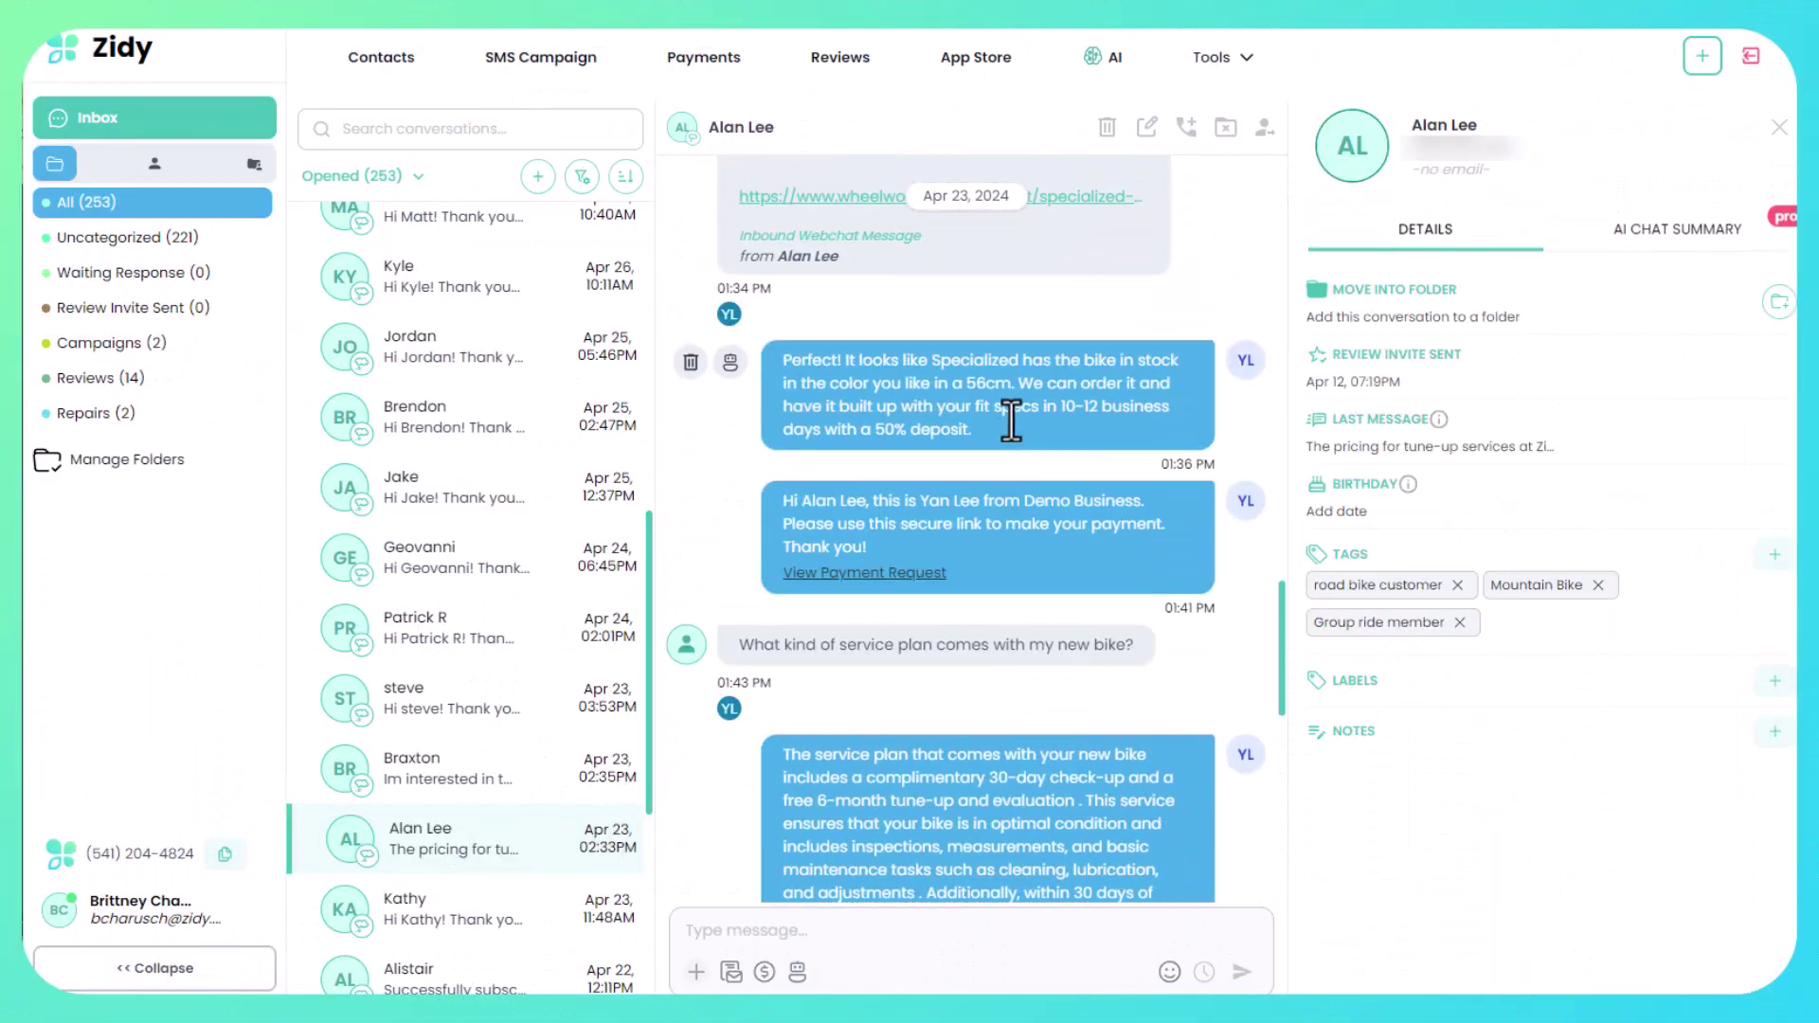
pyautogui.scroll(9, 1031, 397)
pyautogui.scroll(-5, 1042, 379)
pyautogui.scroll(5, 1044, 377)
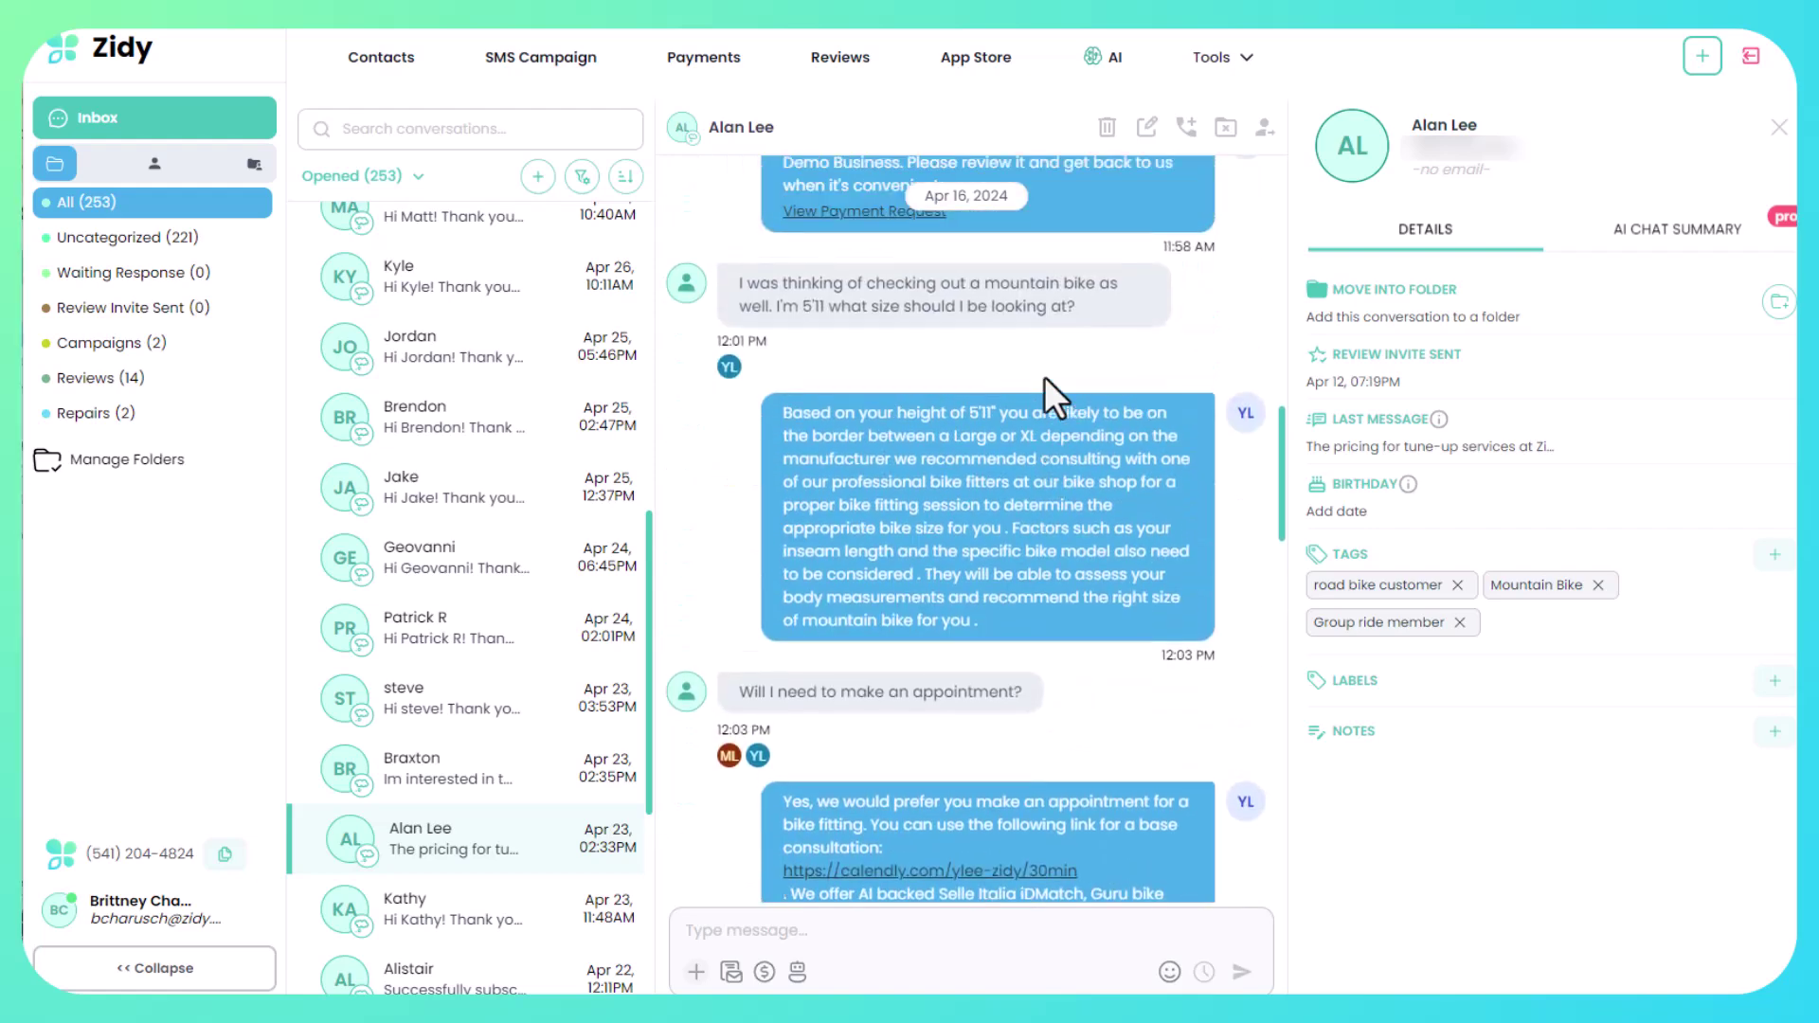
pyautogui.scroll(8, 1044, 377)
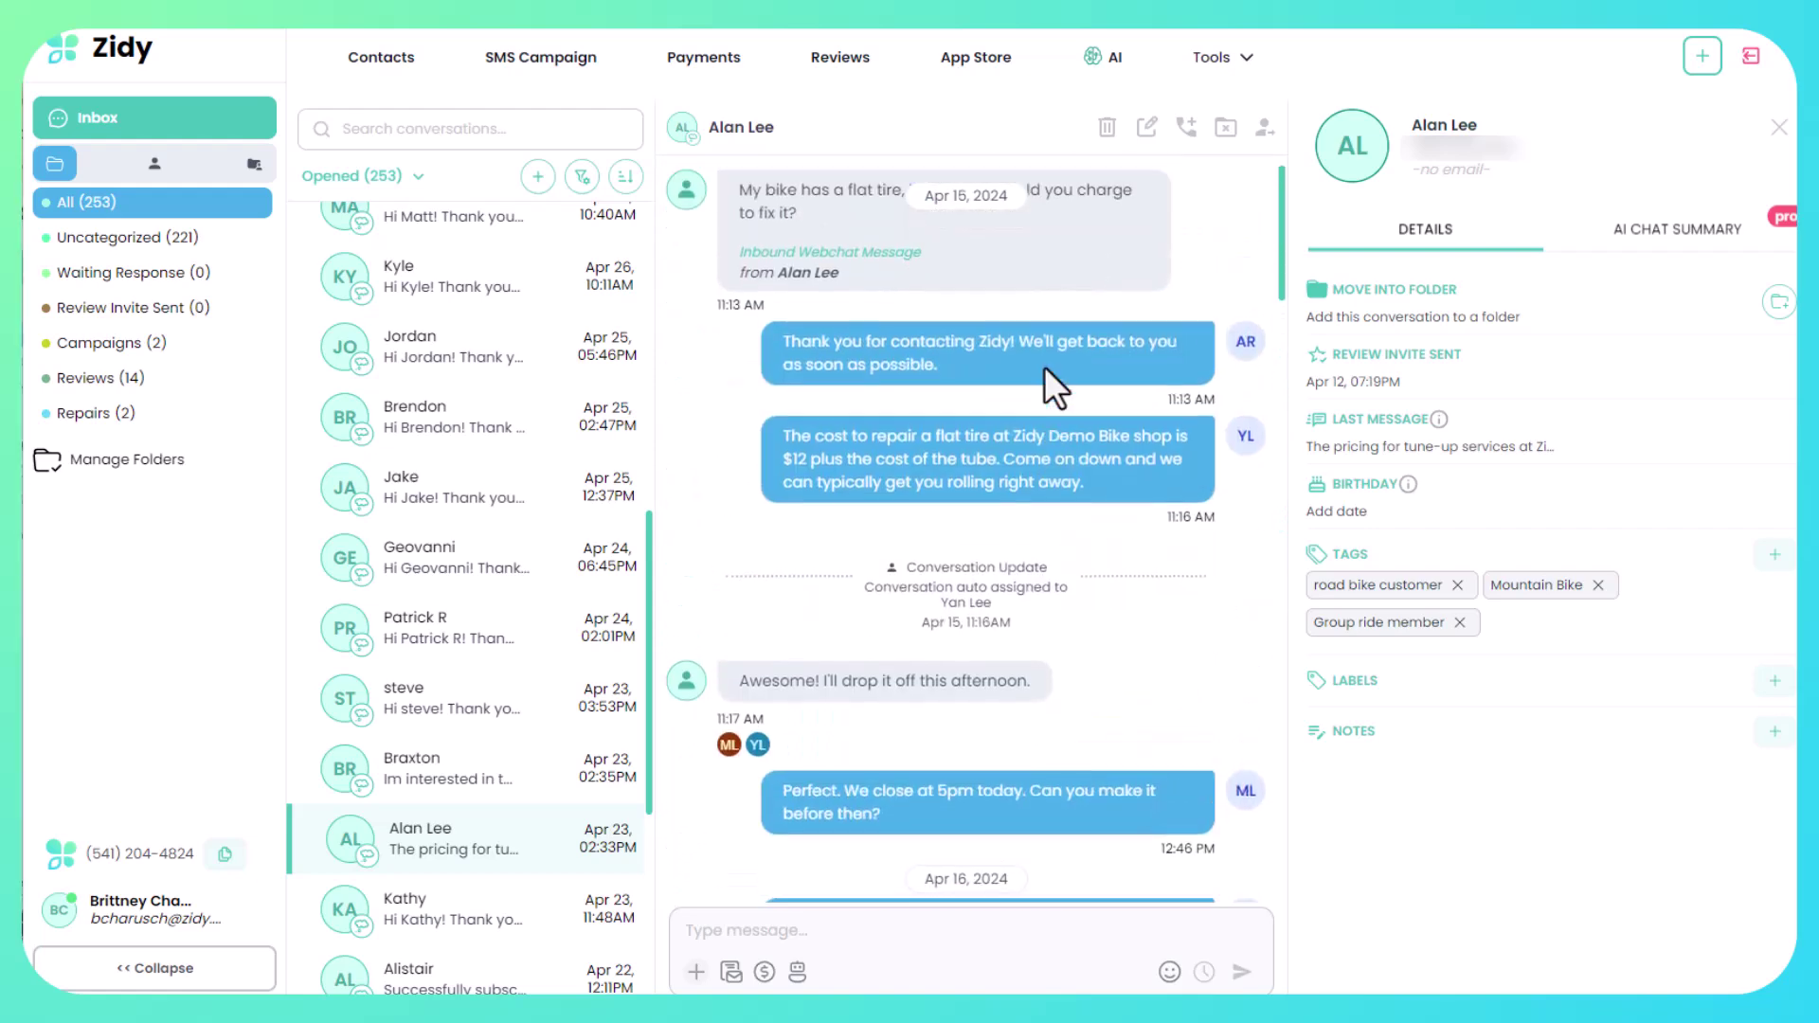
pyautogui.scroll(-8, 1044, 365)
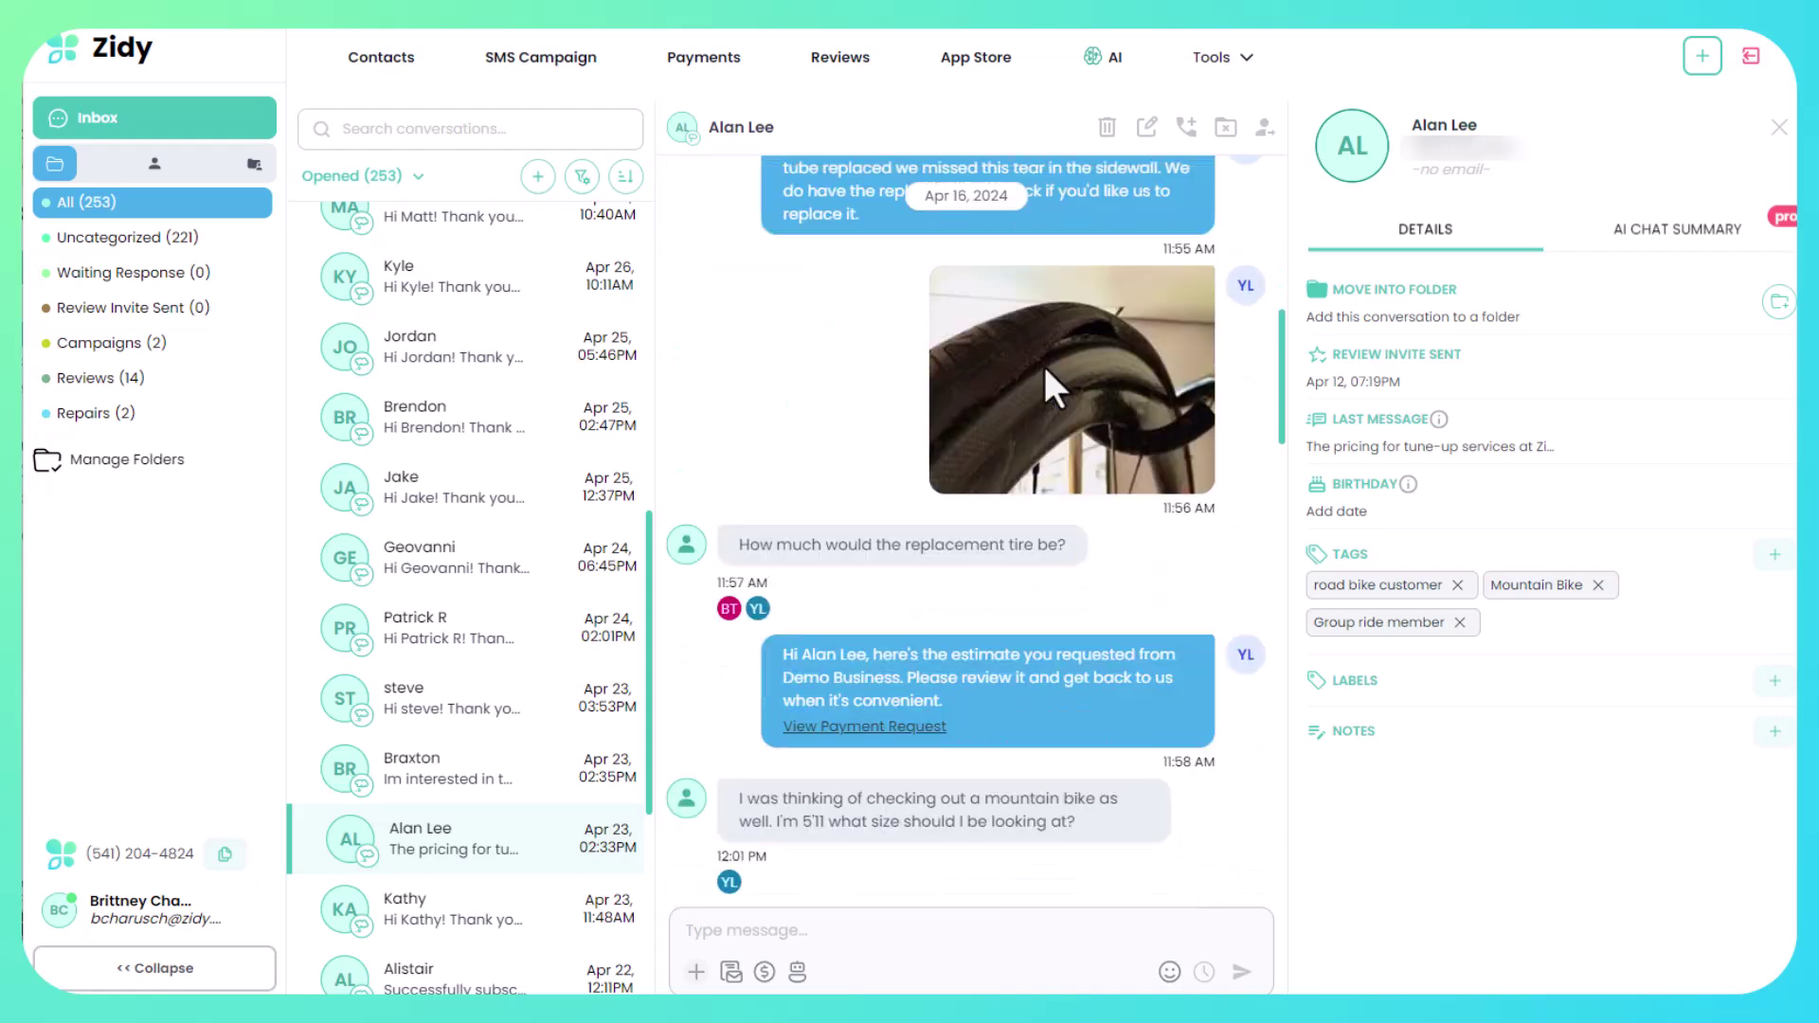
pyautogui.scroll(-8, 1044, 367)
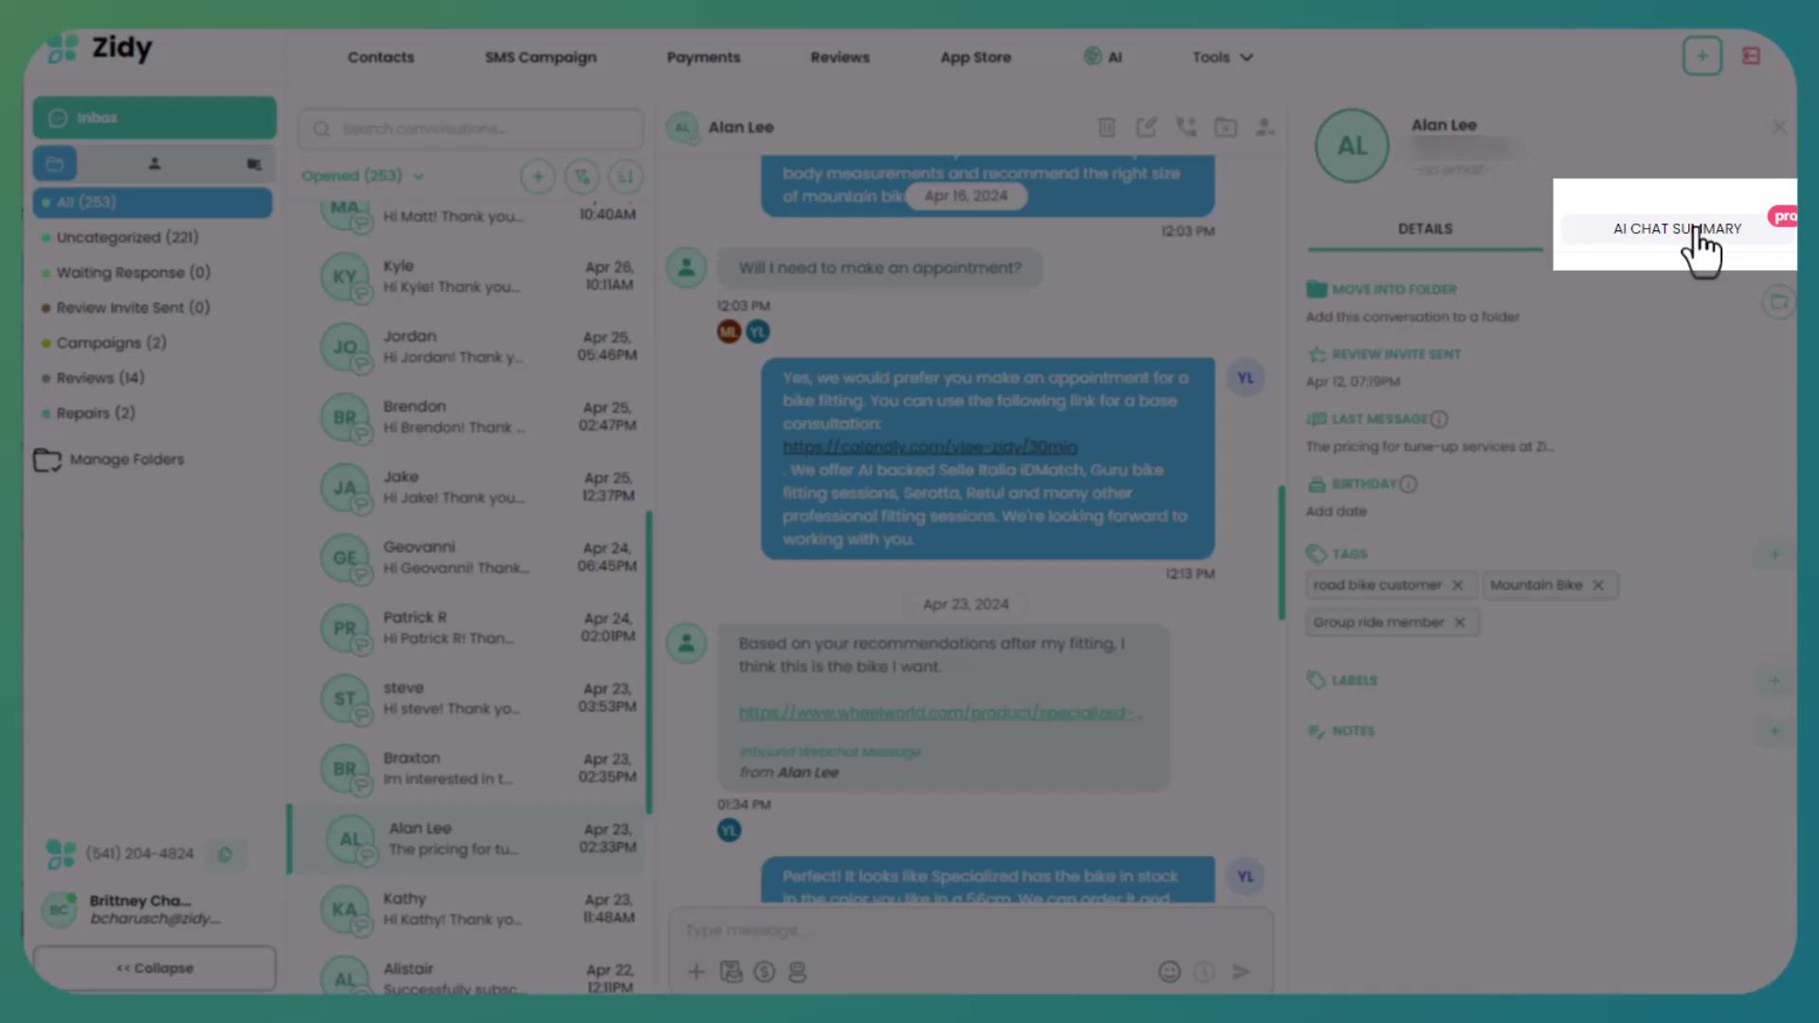
pyautogui.click(1698, 237)
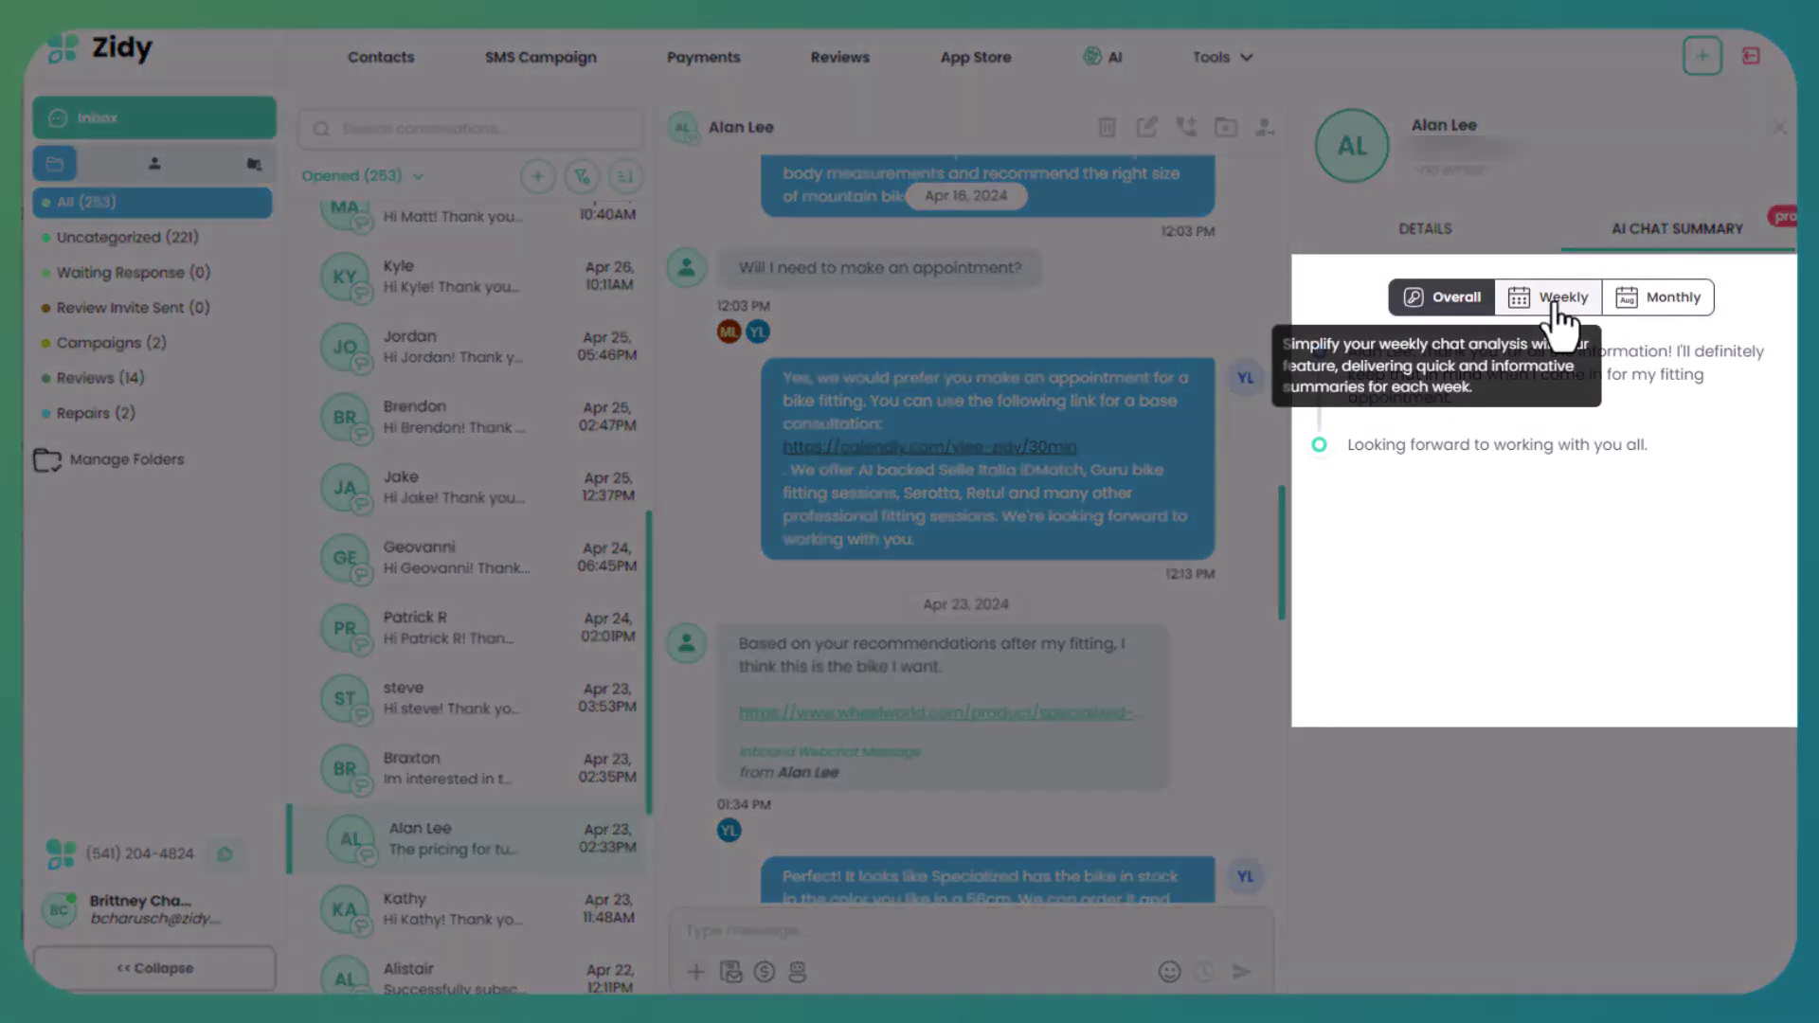
pyautogui.click(1557, 311)
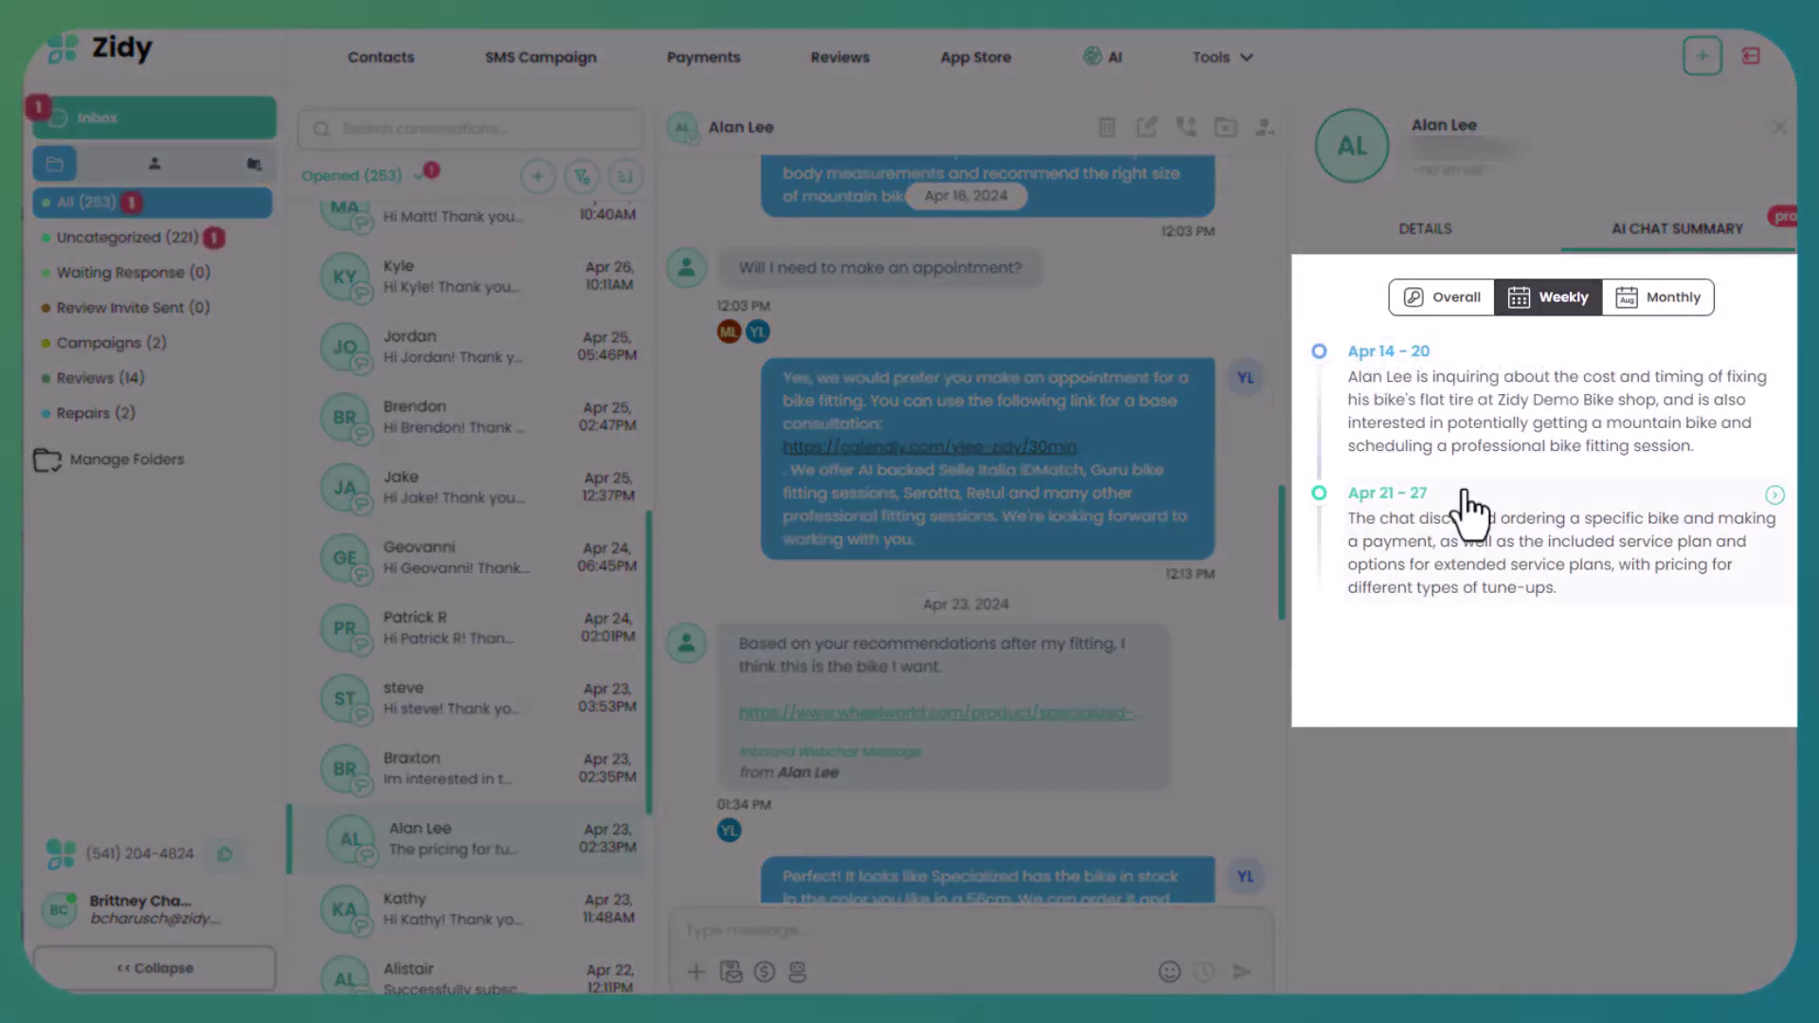
pyautogui.click(1690, 312)
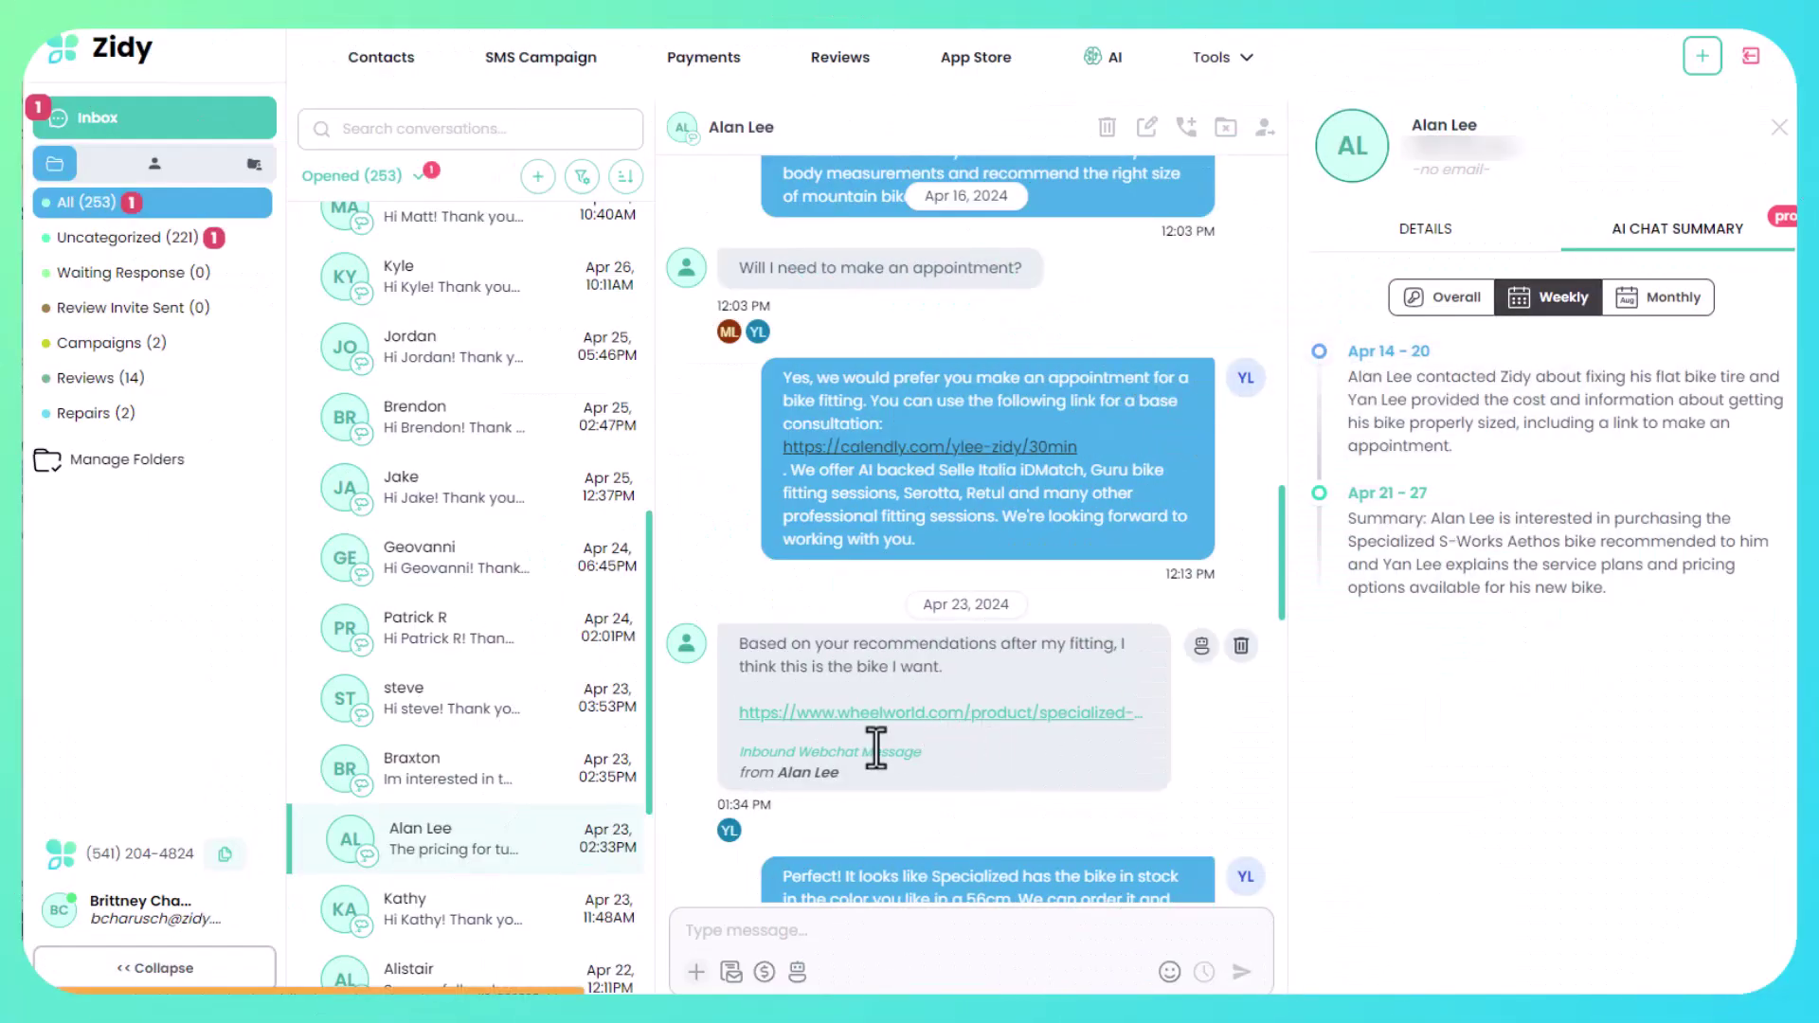
pyautogui.scroll(-3, 493, 730)
pyautogui.scroll(5, 499, 679)
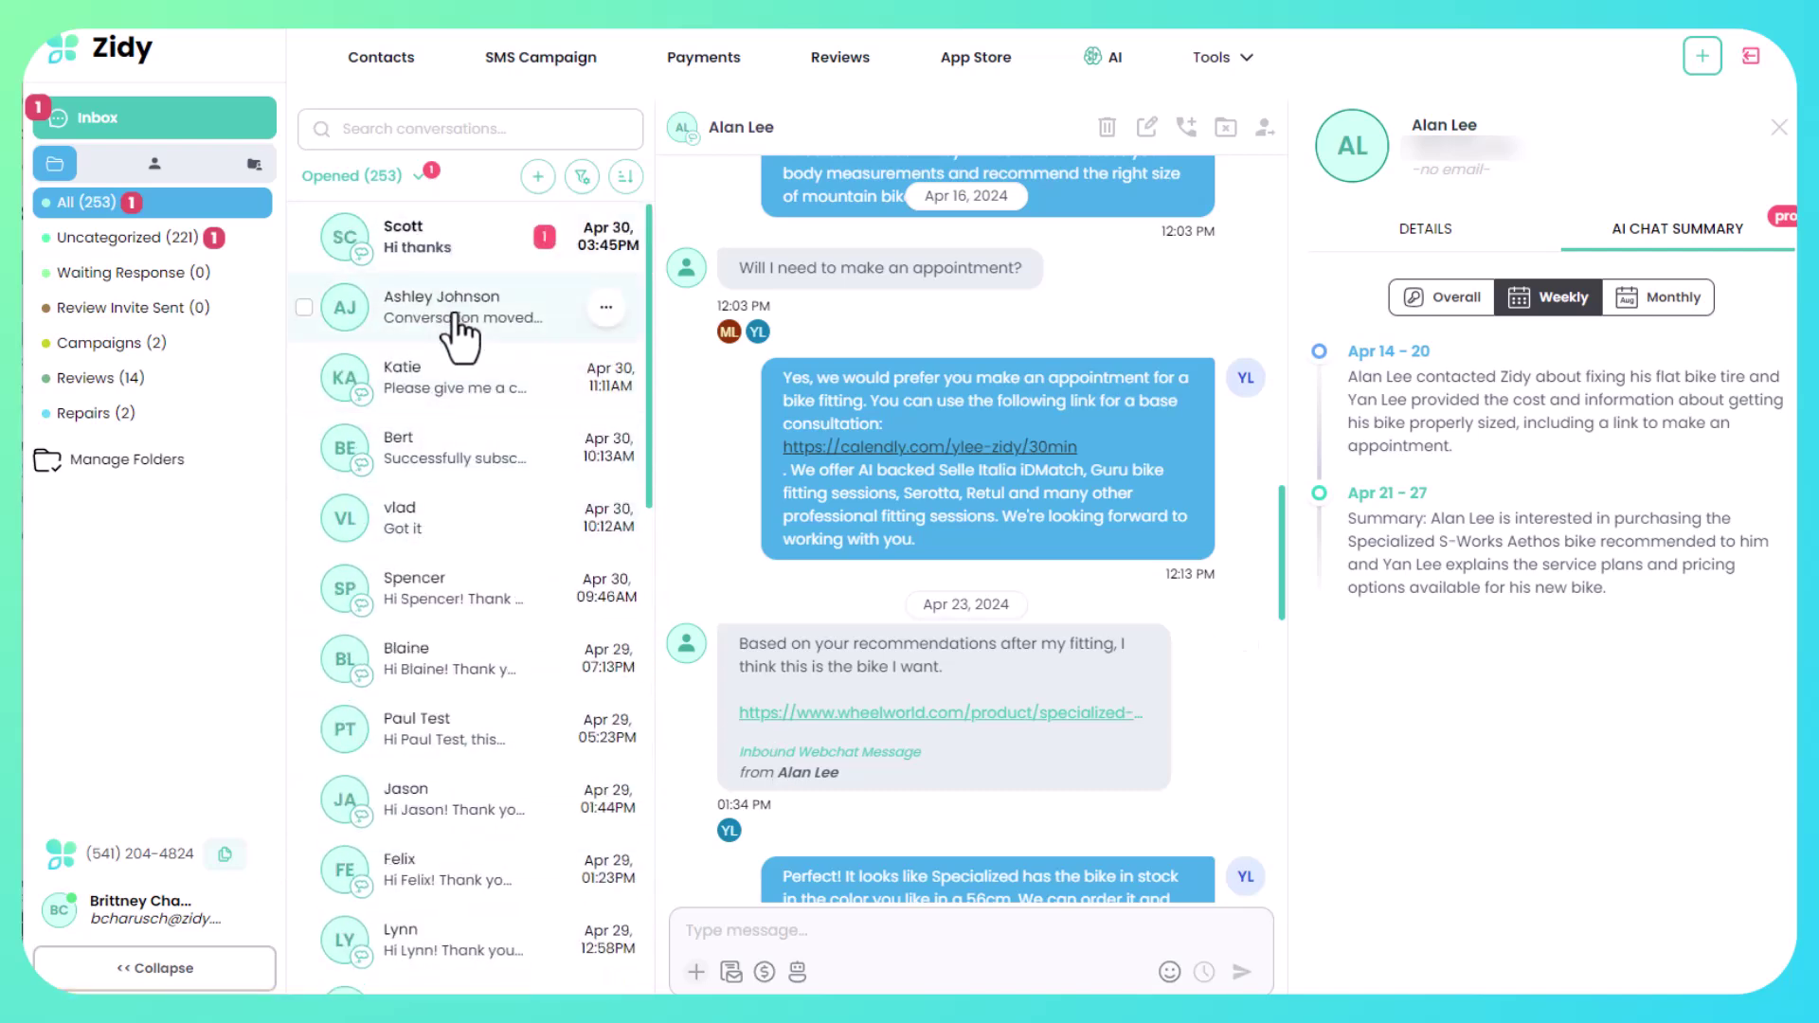
# Select the pink-gear customer's conversation and close it.
pyautogui.click(455, 321)
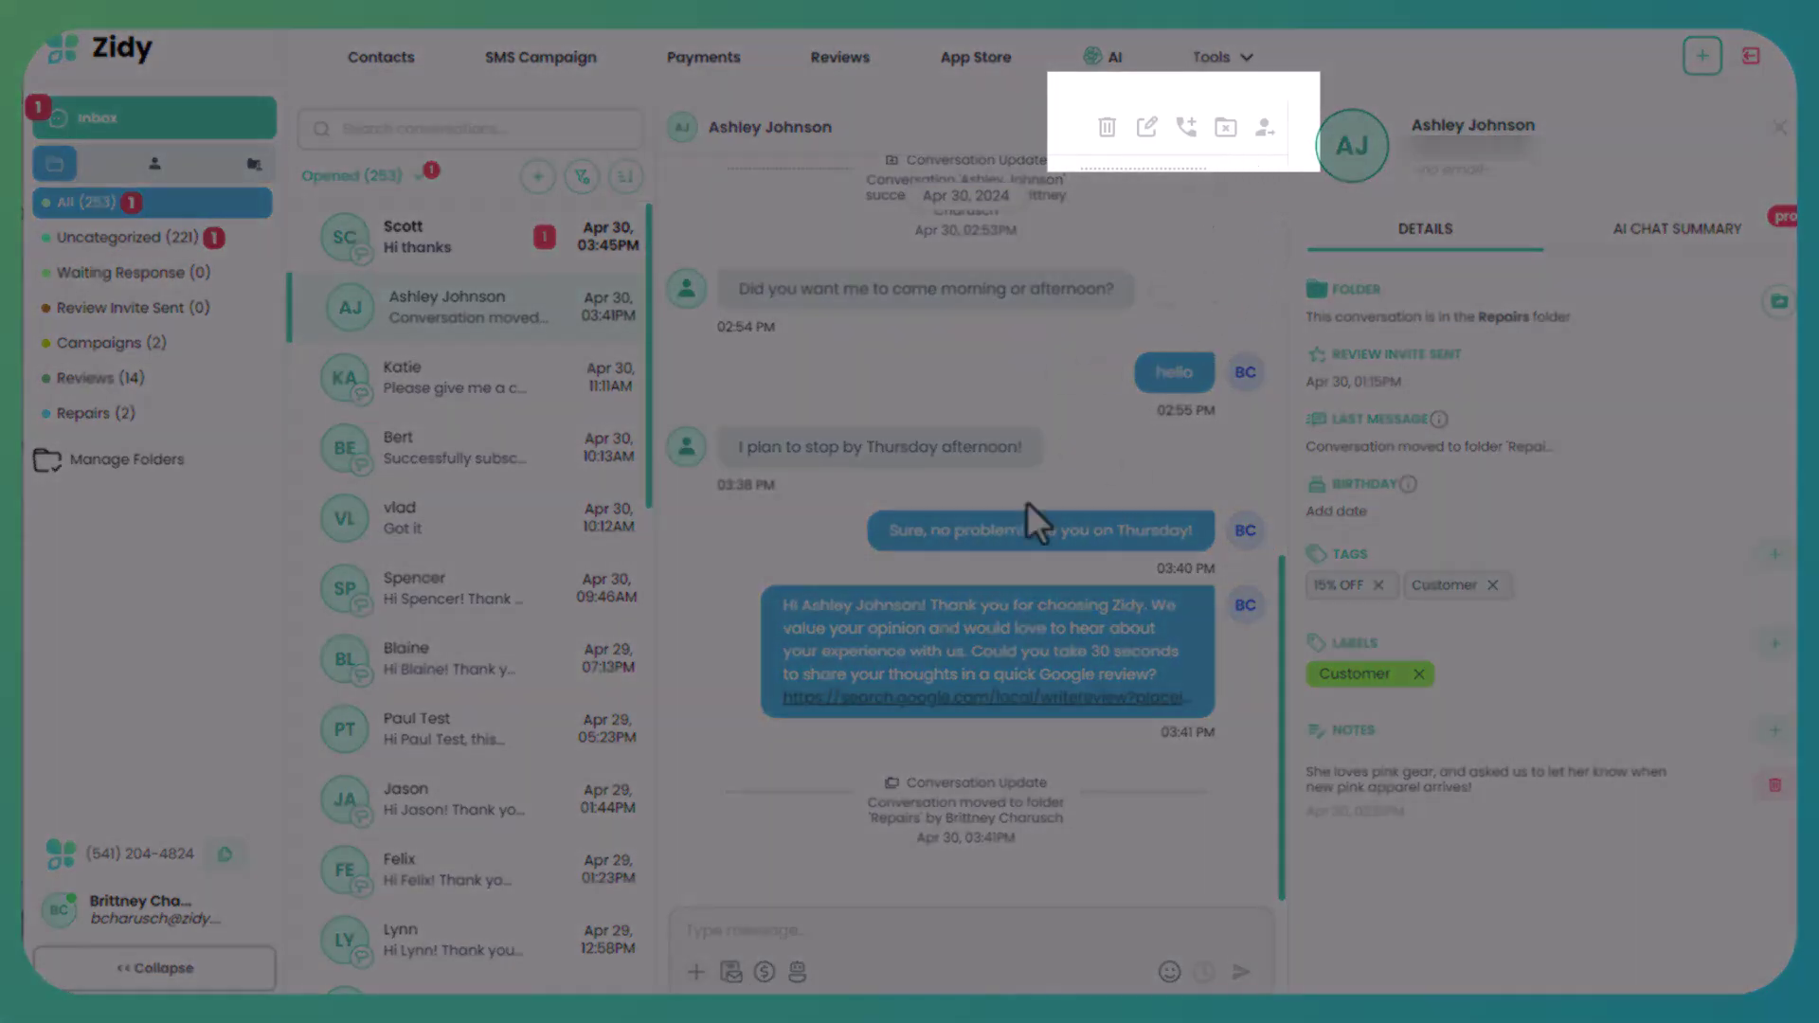
pyautogui.click(1226, 128)
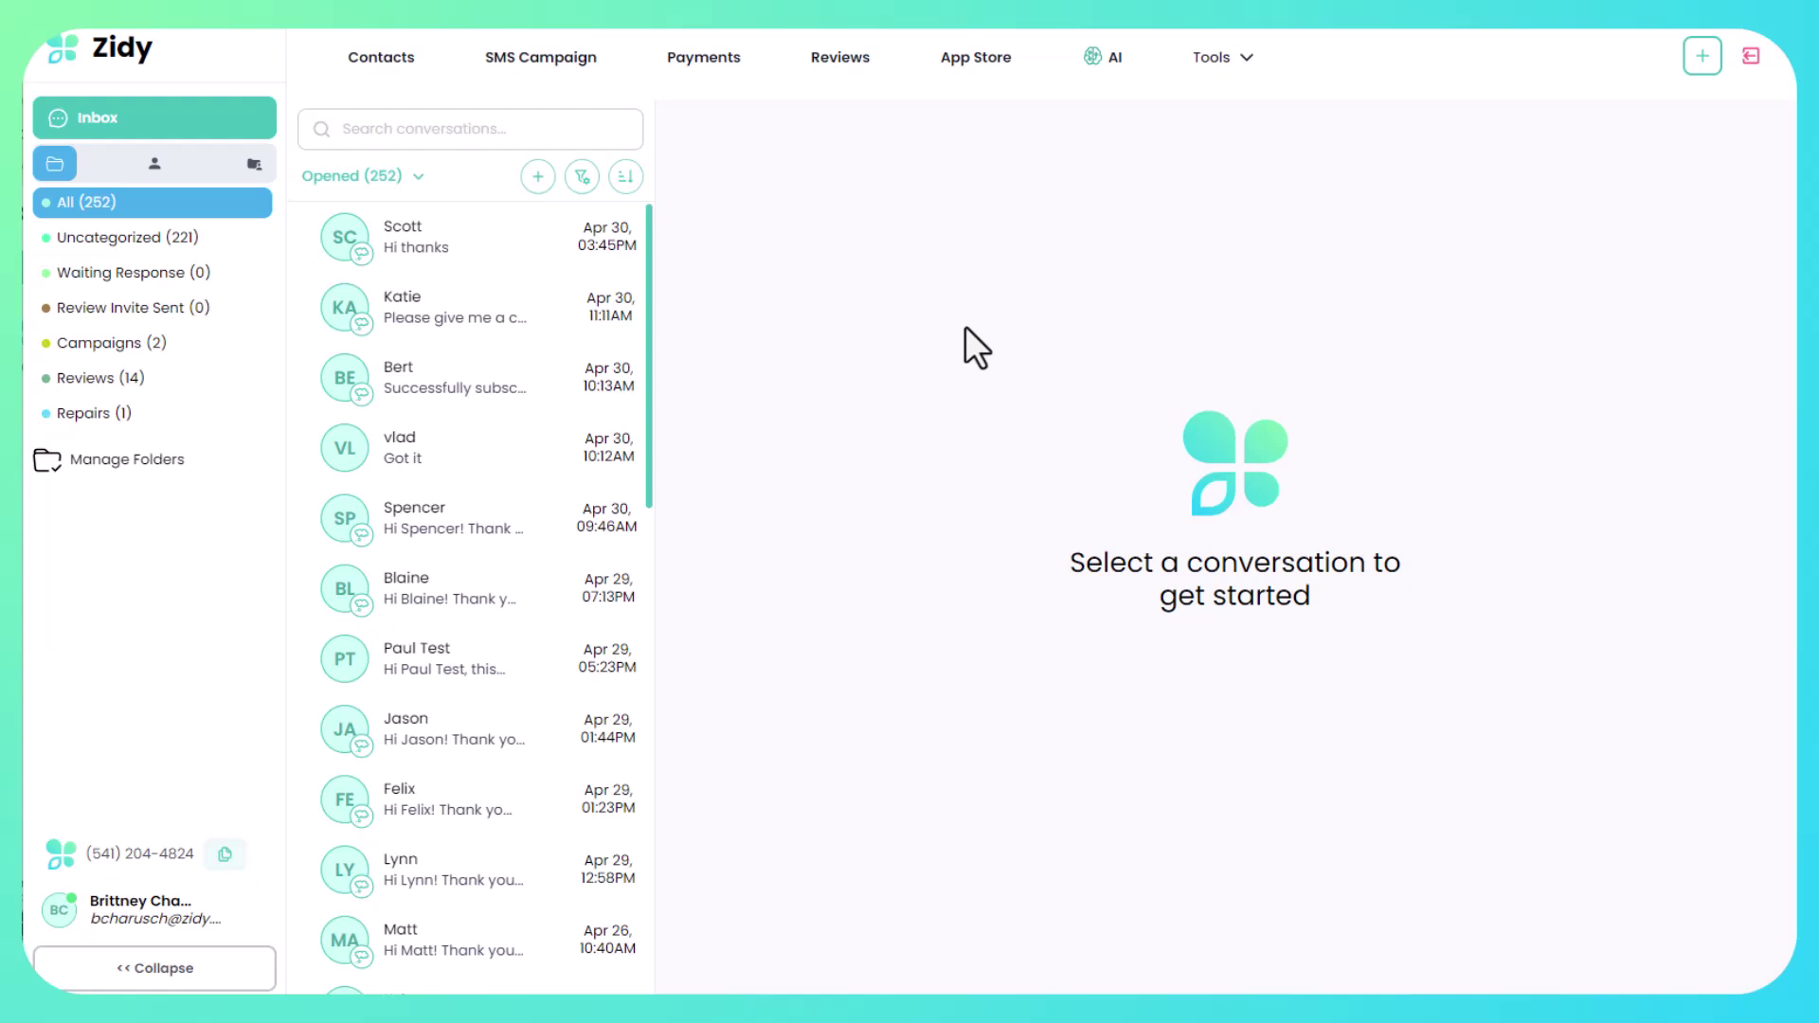
# Reopen the pink-gear customer's returned conversation, then close it again.
pyautogui.click(499, 263)
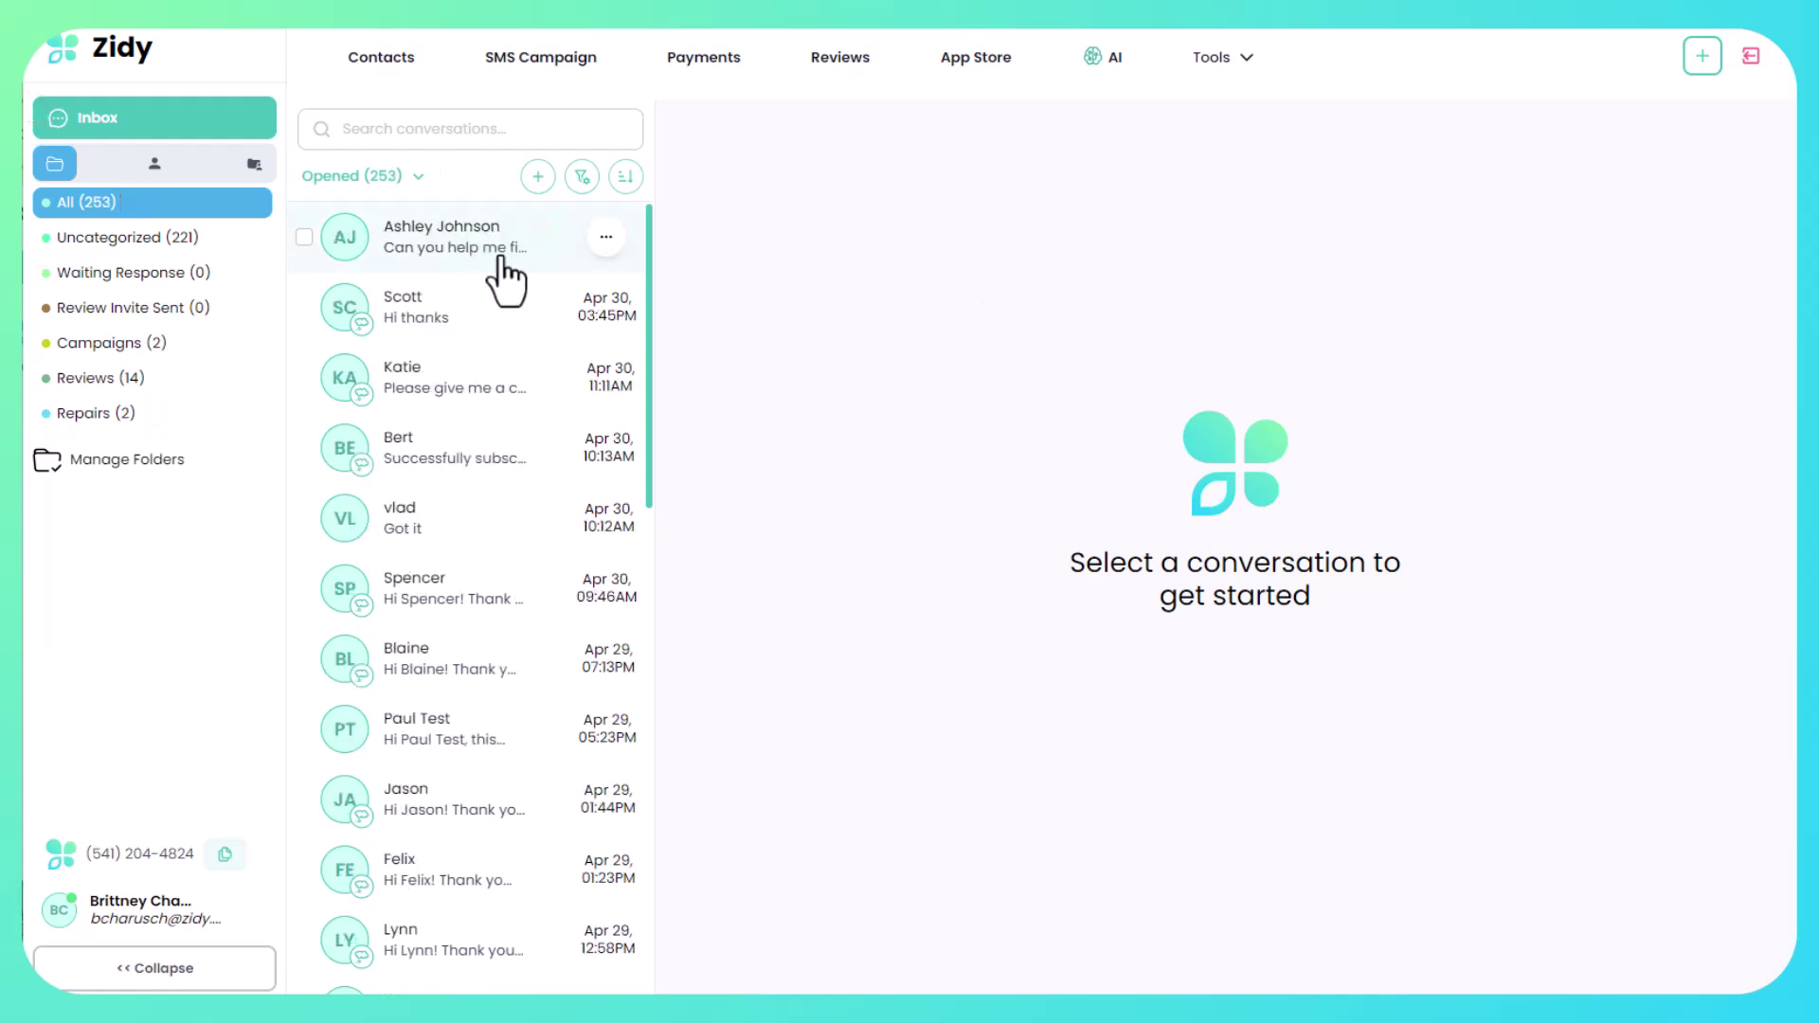
pyautogui.click(491, 252)
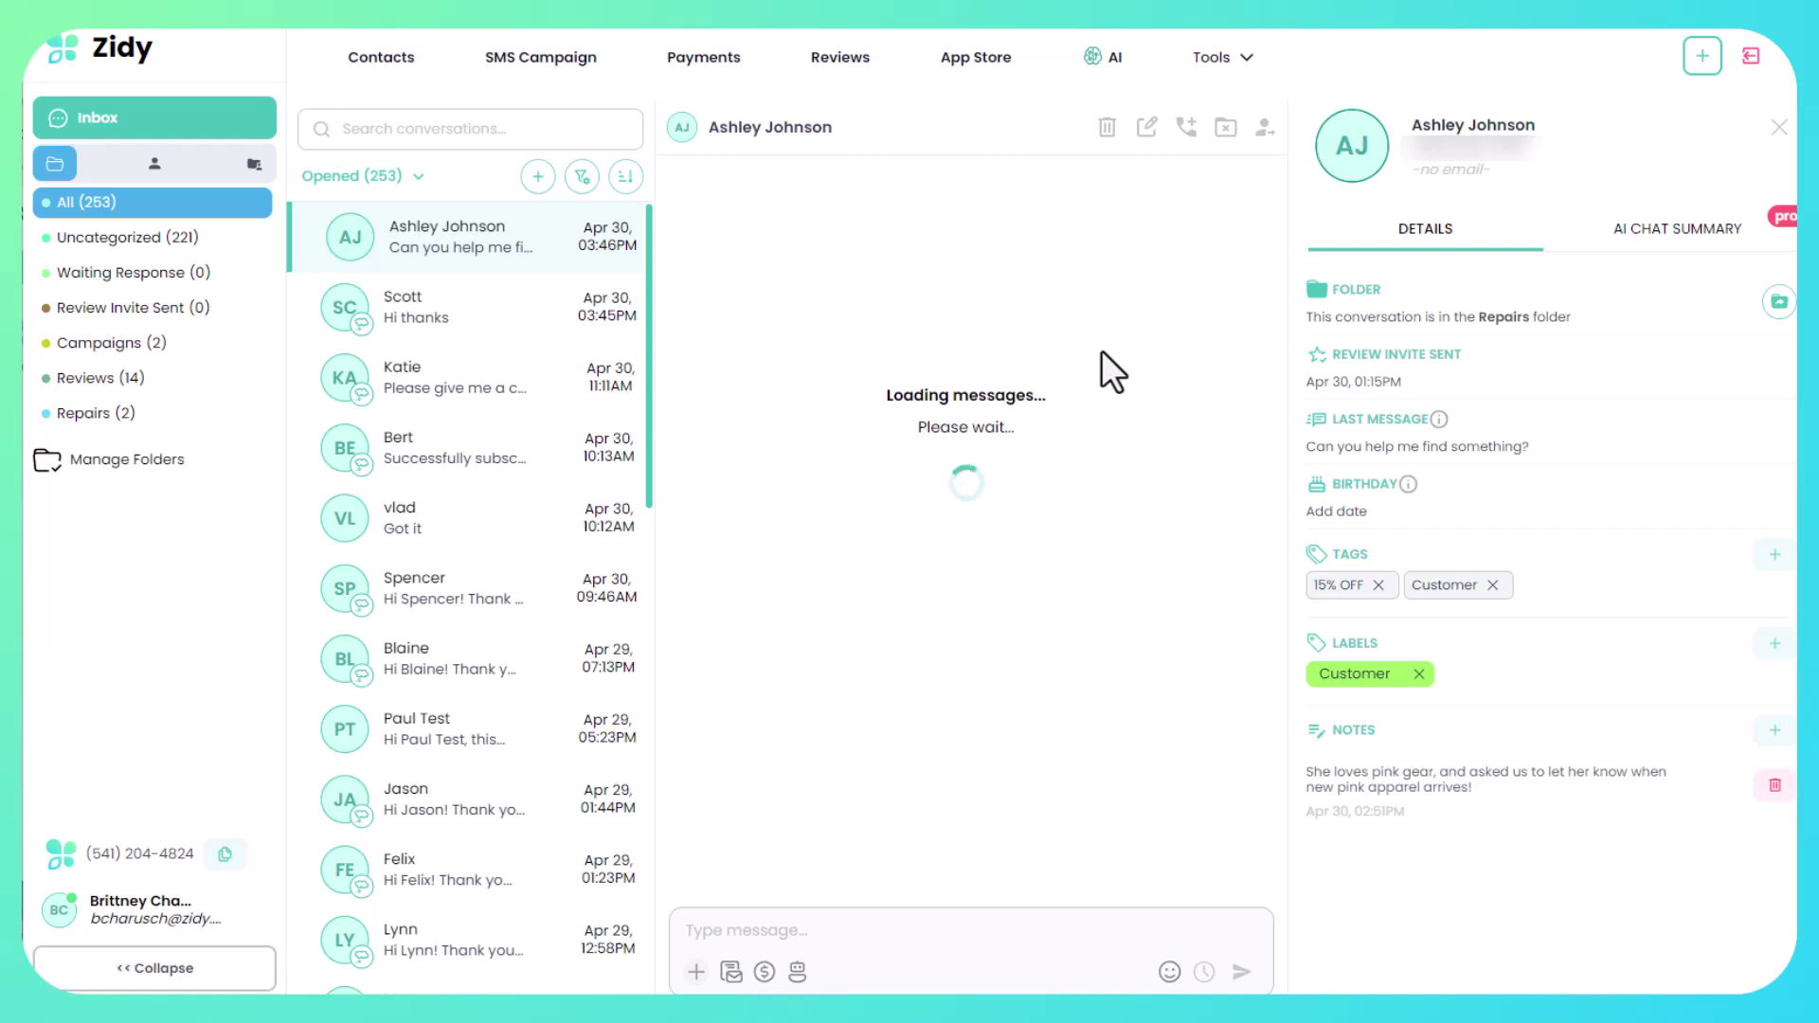
pyautogui.click(502, 305)
pyautogui.click(547, 253)
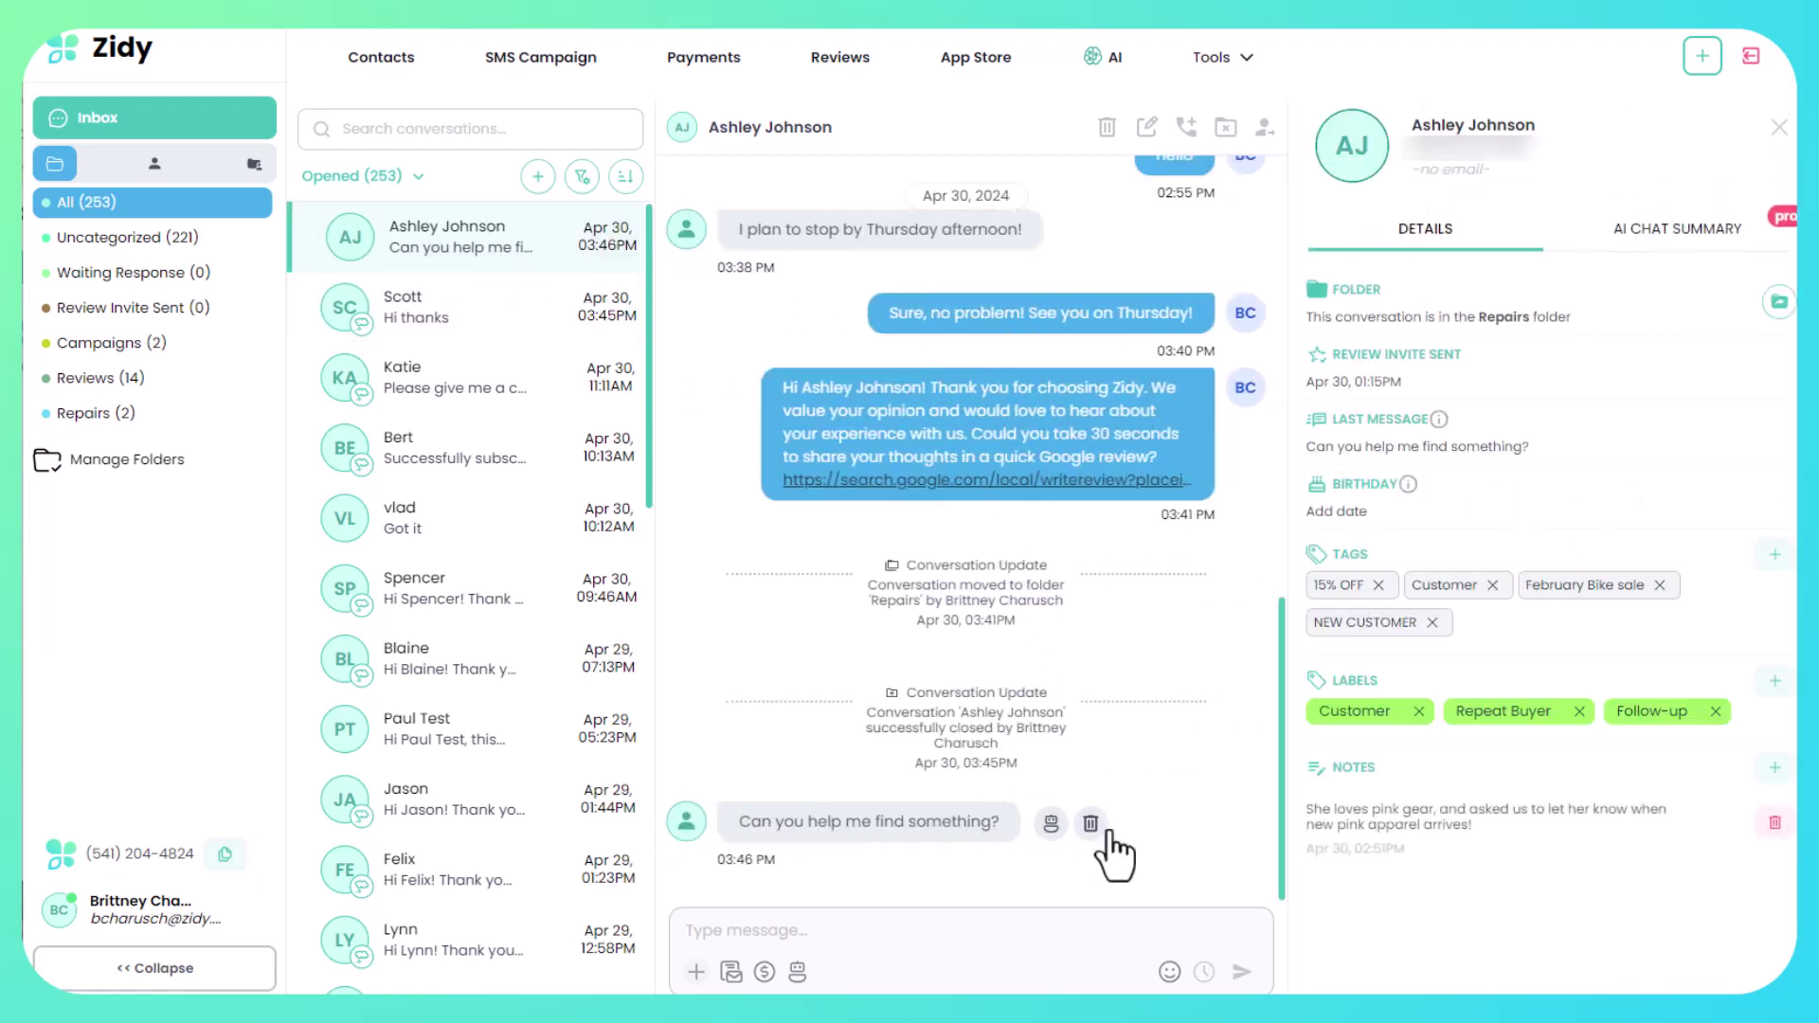
pyautogui.click(1226, 127)
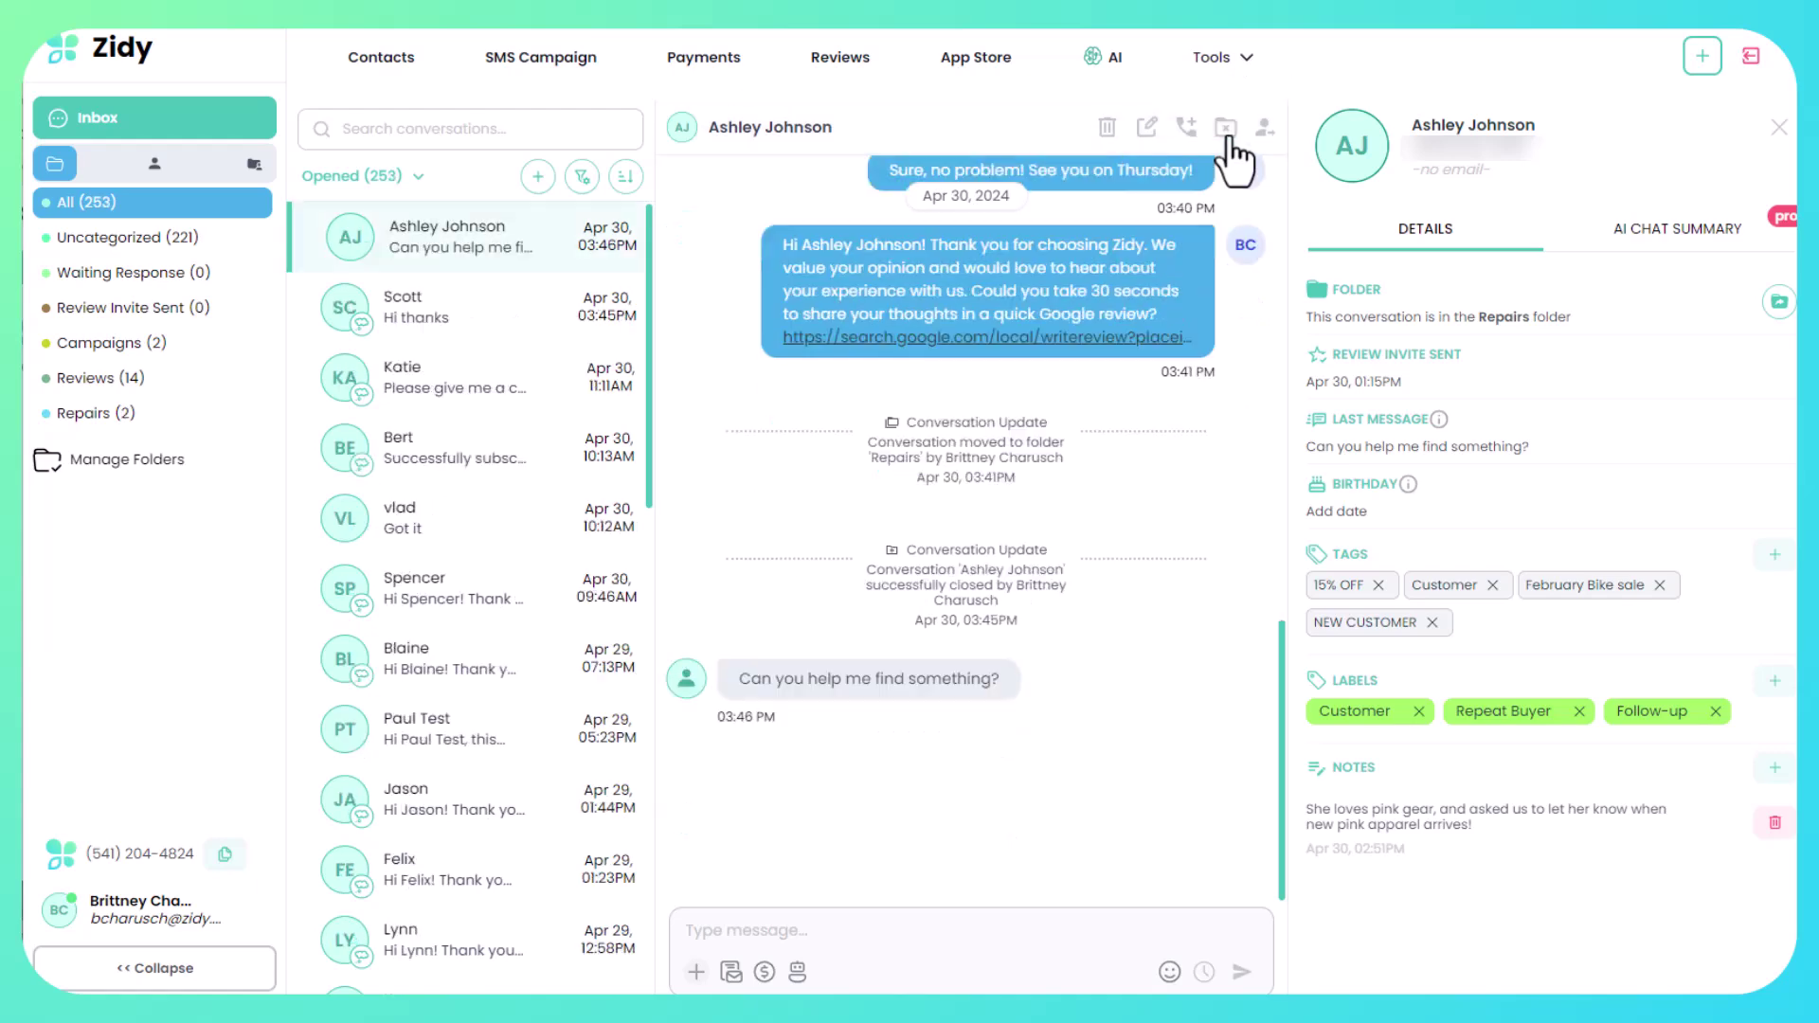